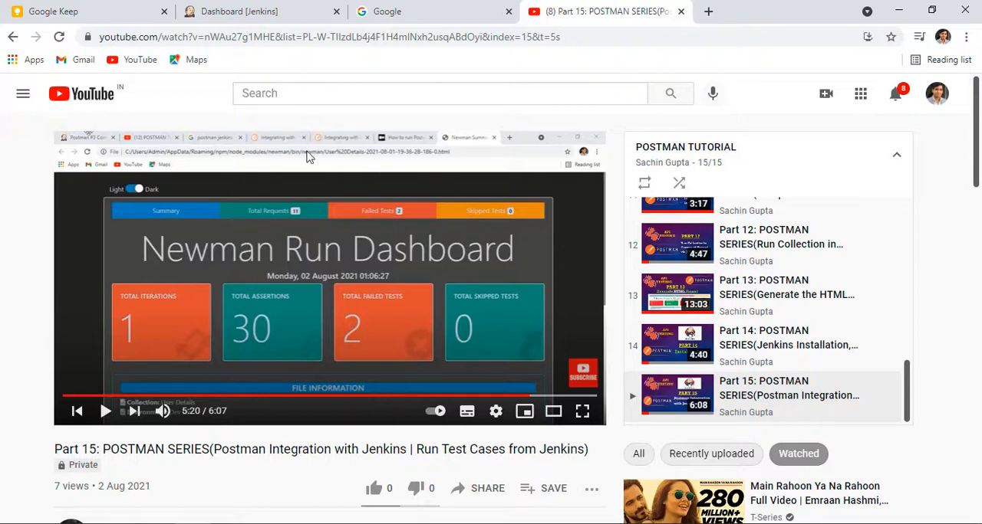
# Step: Switch to the Notepad notes and review the heading about integrating the JUnit and HTML reports in Jenkins
pyautogui.hotkey('alt', 'Tab')
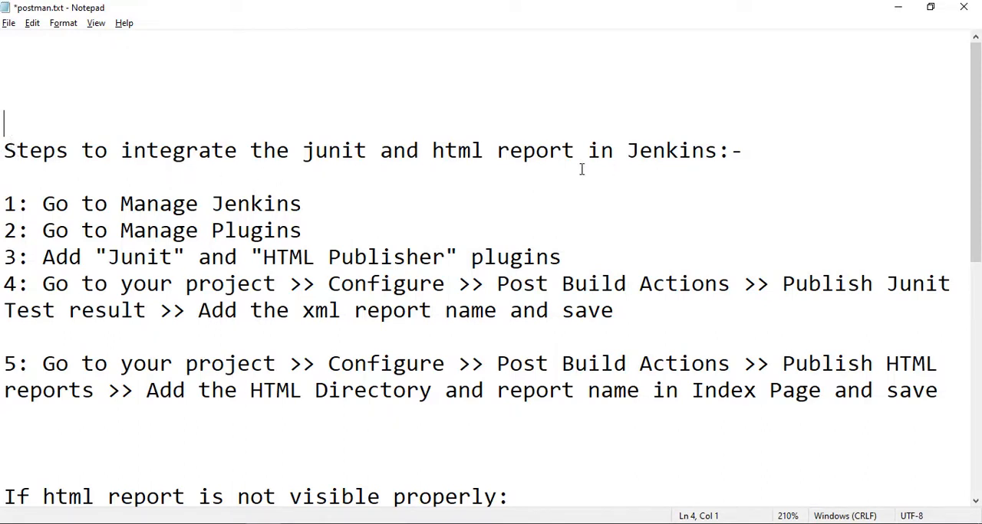
pyautogui.moveTo(5, 151); pyautogui.dragTo(769, 140)
pyautogui.click(253, 150)
pyautogui.click(420, 205)
pyautogui.click(328, 151)
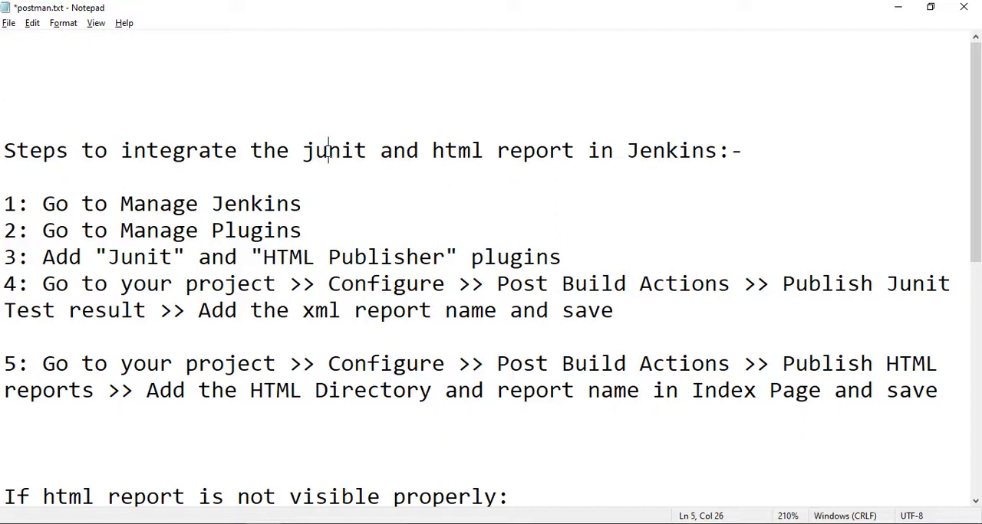
pyautogui.doubleClick(448, 152)
pyautogui.click(349, 205)
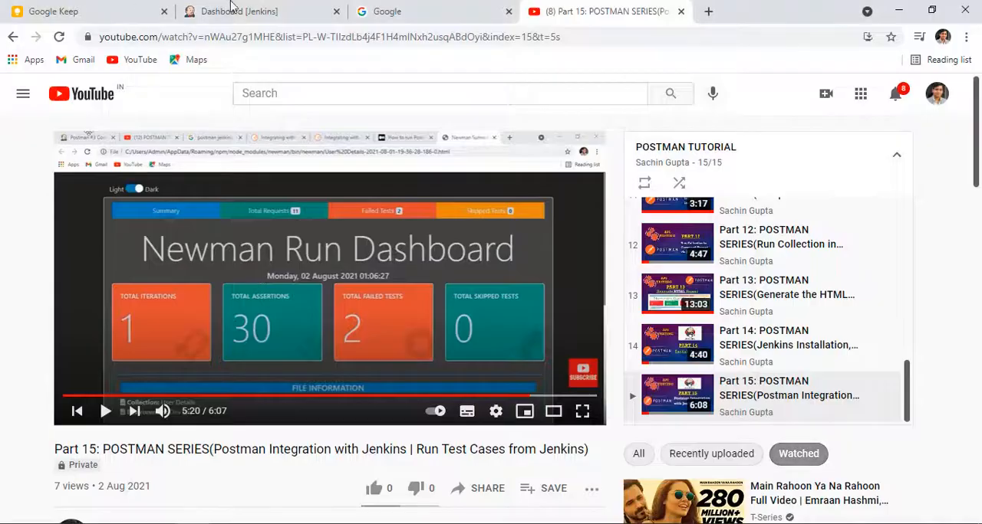
# Step: Switch to Jenkins, open the plugin manager and search the installed plugins for "junit"
pyautogui.click(268, 19)
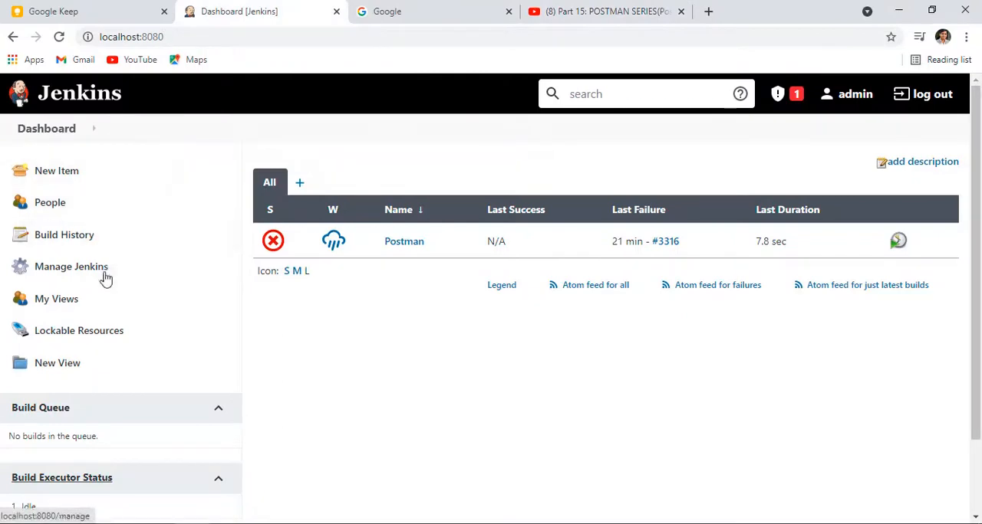
pyautogui.click(76, 274)
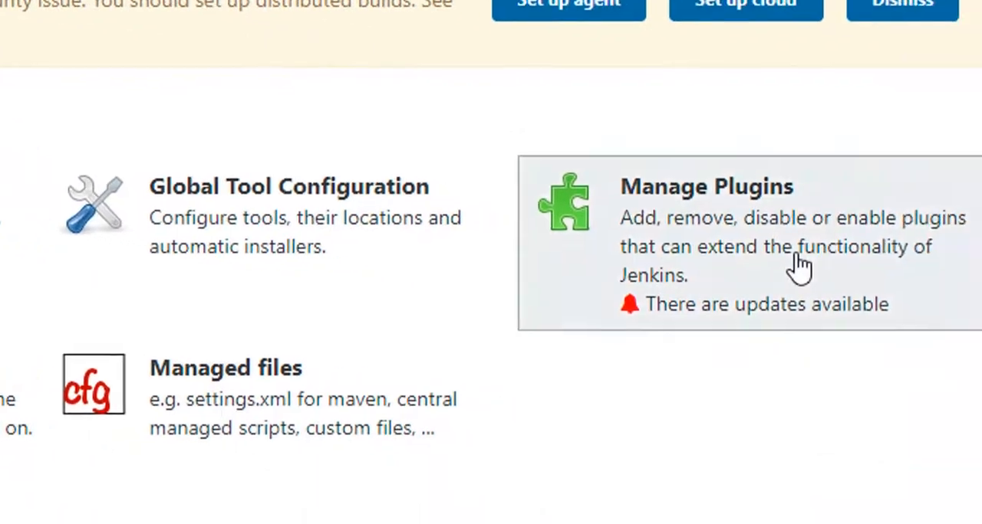
pyautogui.click(792, 268)
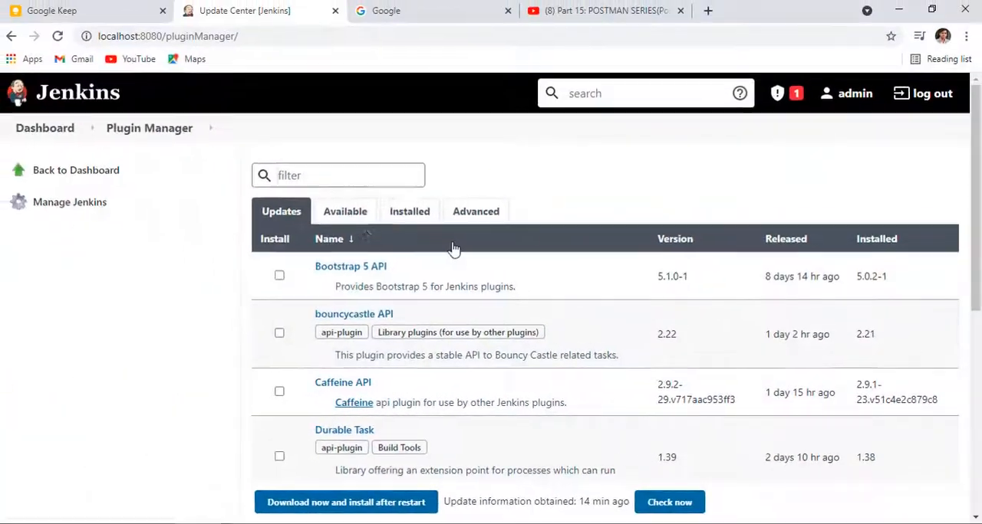
pyautogui.click(410, 217)
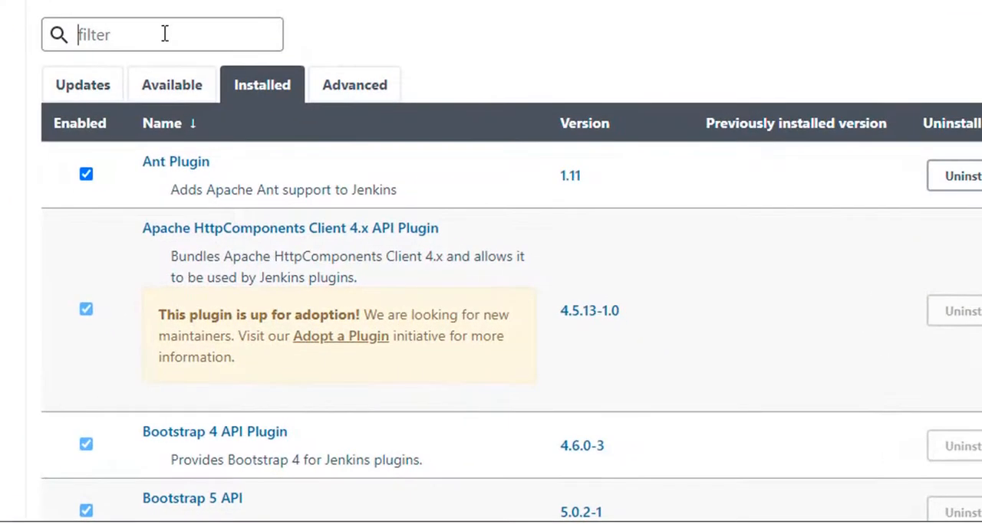
pyautogui.write('junit')
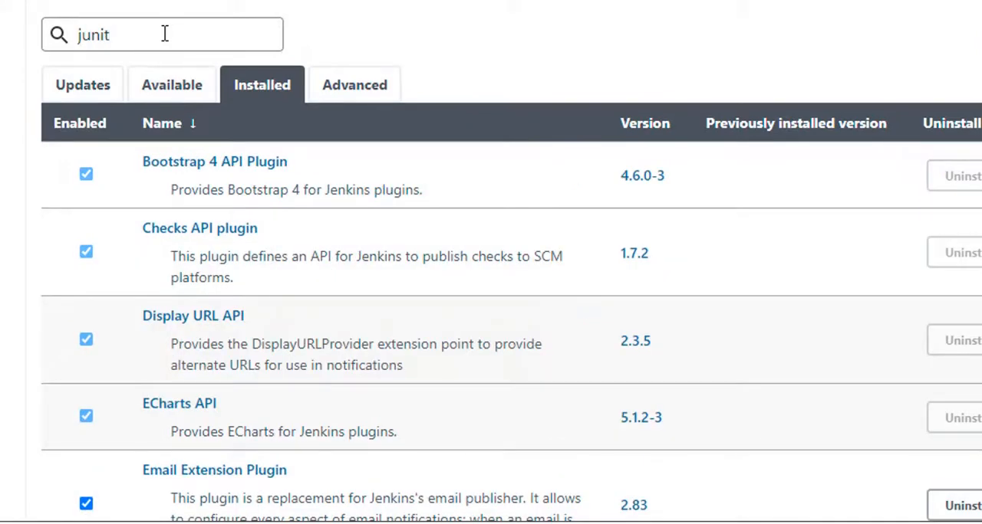
pyautogui.scroll(-5, 366, 347)
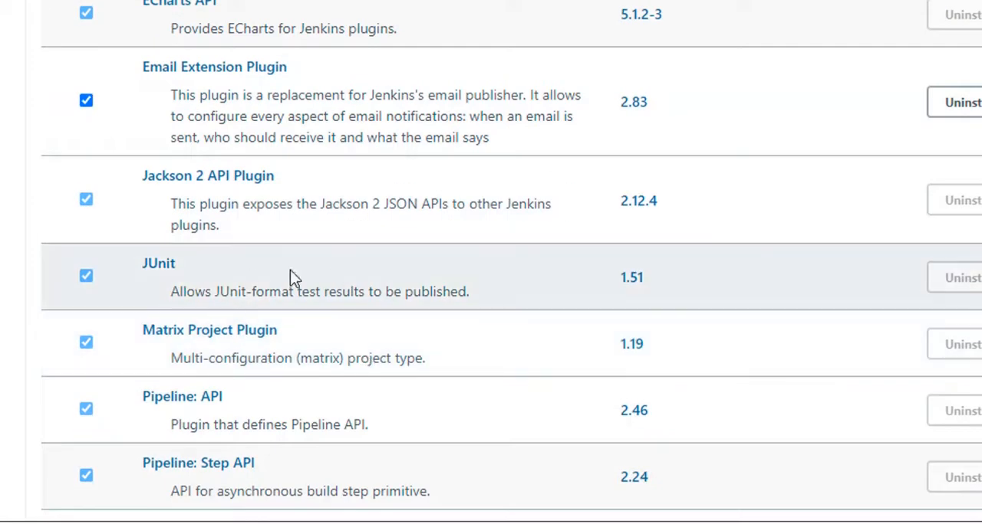
pyautogui.scroll(4, 598, 288)
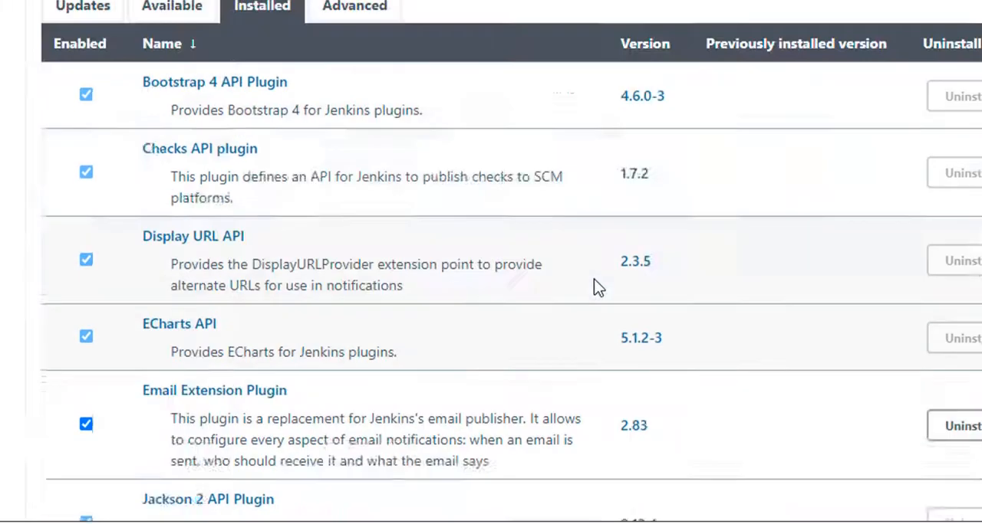
# Step: Search the installed plugins for "html"
pyautogui.scroll(1, 598, 288)
pyautogui.doubleClick(92, 34)
pyautogui.write('html')
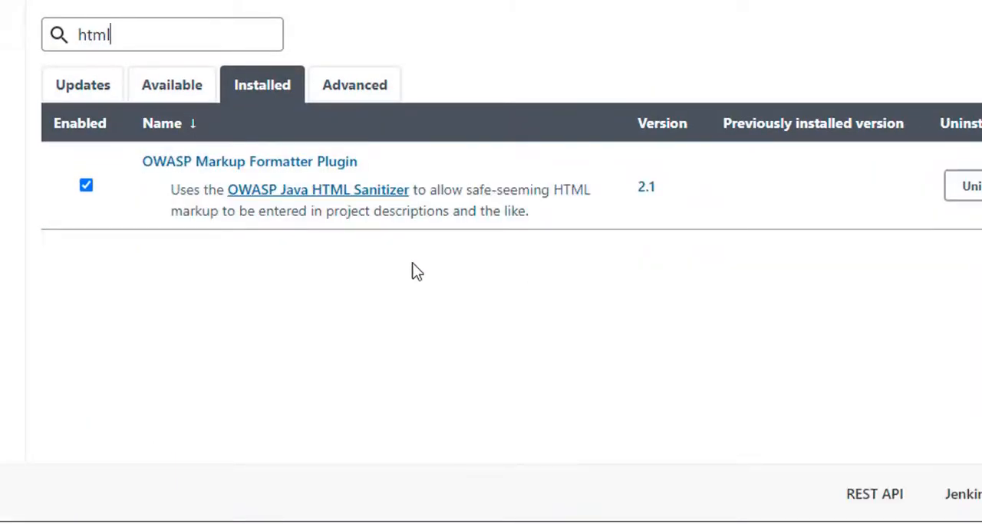
# Step: Find the HTML Publisher plugin among the available plugins with "html pu" and install it without restart
pyautogui.click(178, 95)
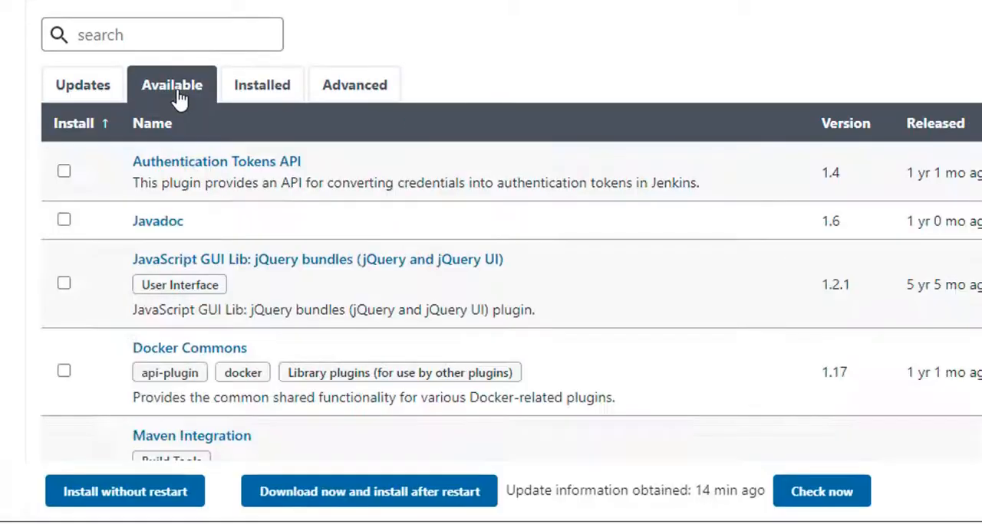
pyautogui.click(117, 34)
pyautogui.write('html pu')
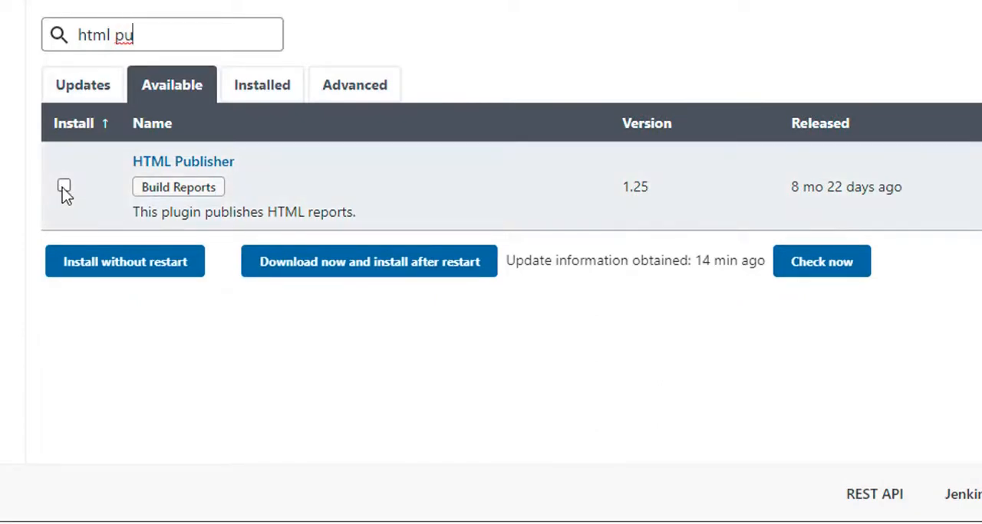
pyautogui.click(62, 187)
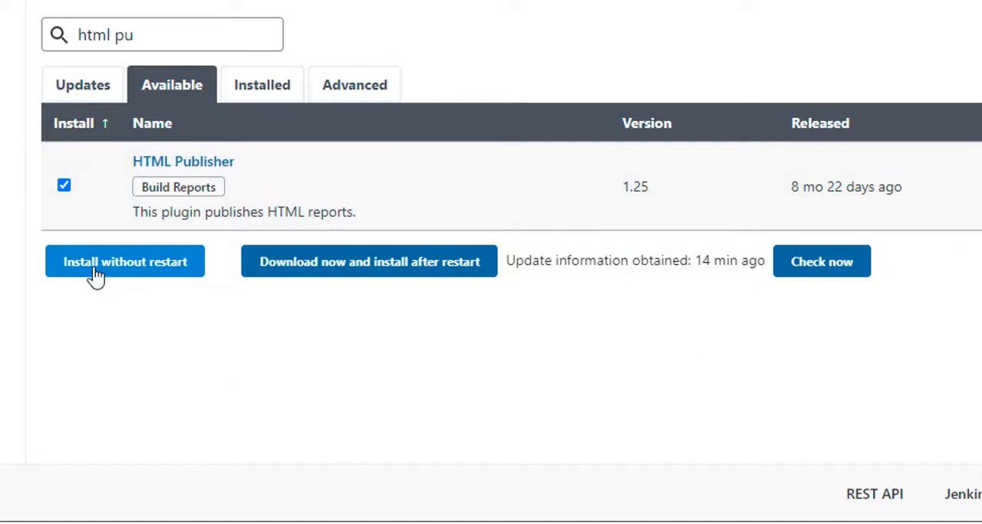
pyautogui.click(94, 270)
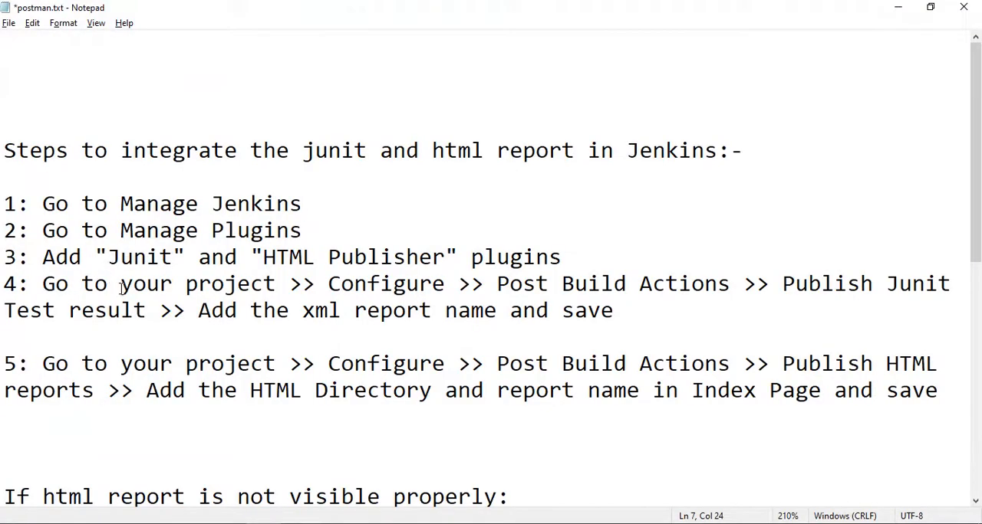
# Step: Review steps 3 and 4 of the Notepad notes, covering the plugins and the project's JUnit post-build action
pyautogui.moveTo(585, 253); pyautogui.dragTo(29, 259)
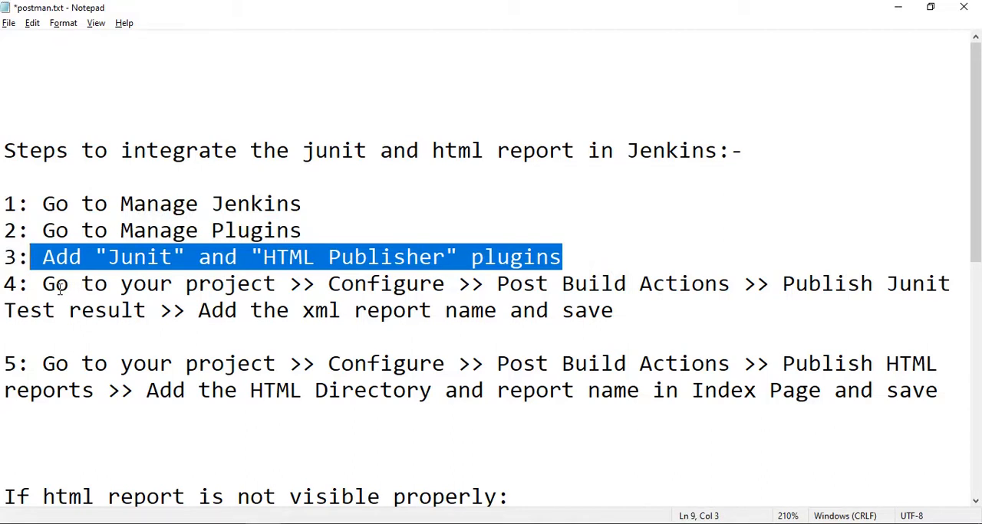
pyautogui.click(295, 288)
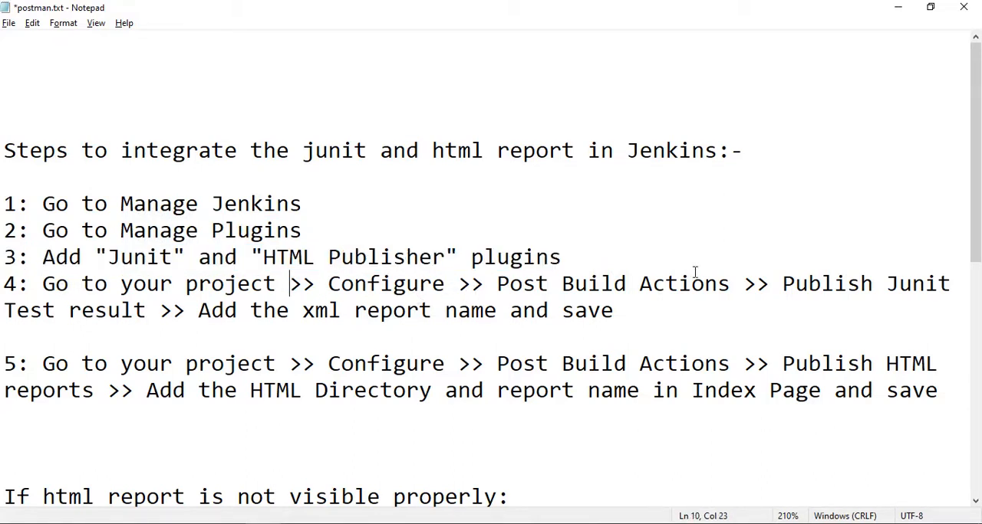
# Step: In Jenkins, open the Postman project's configuration and add a "Publish JUnit test result report" post-build action
pyautogui.hotkey('alt', 'Tab')
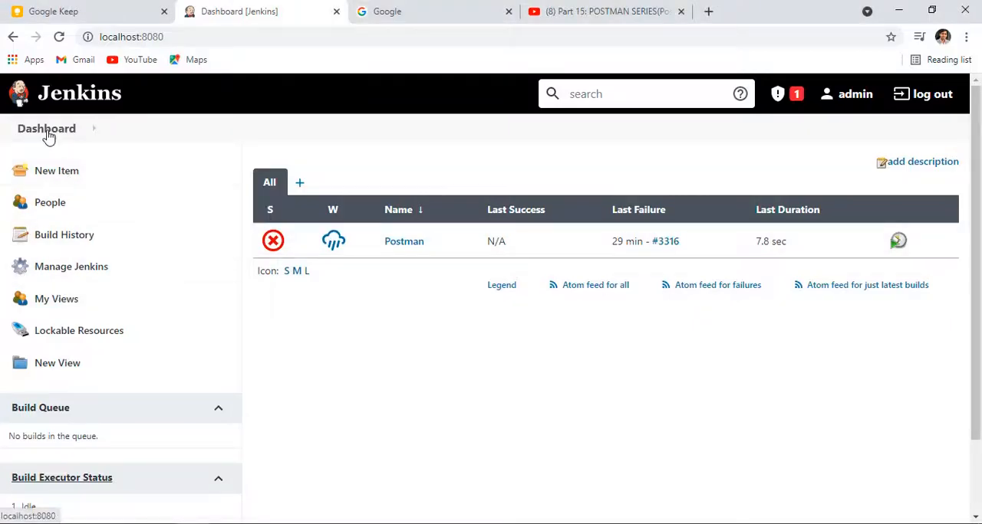
pyautogui.click(416, 242)
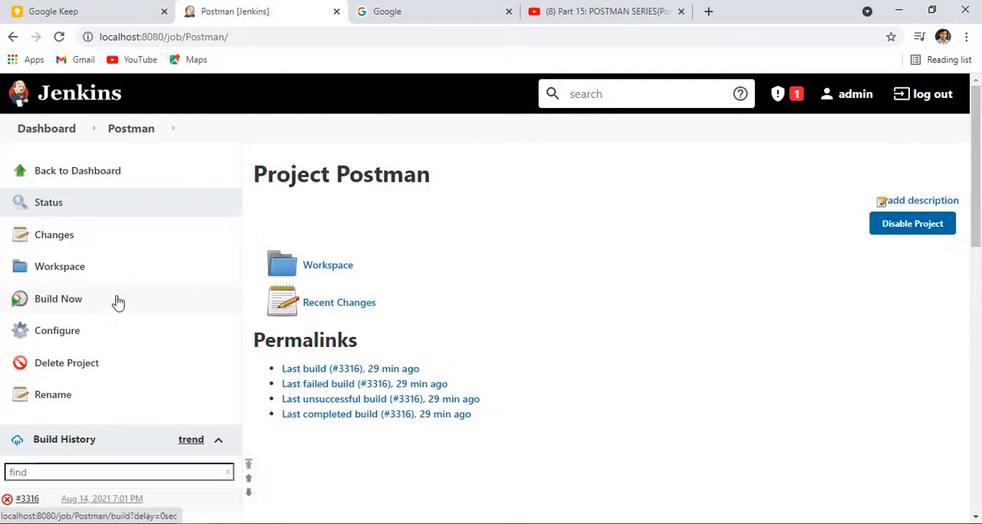
pyautogui.click(66, 333)
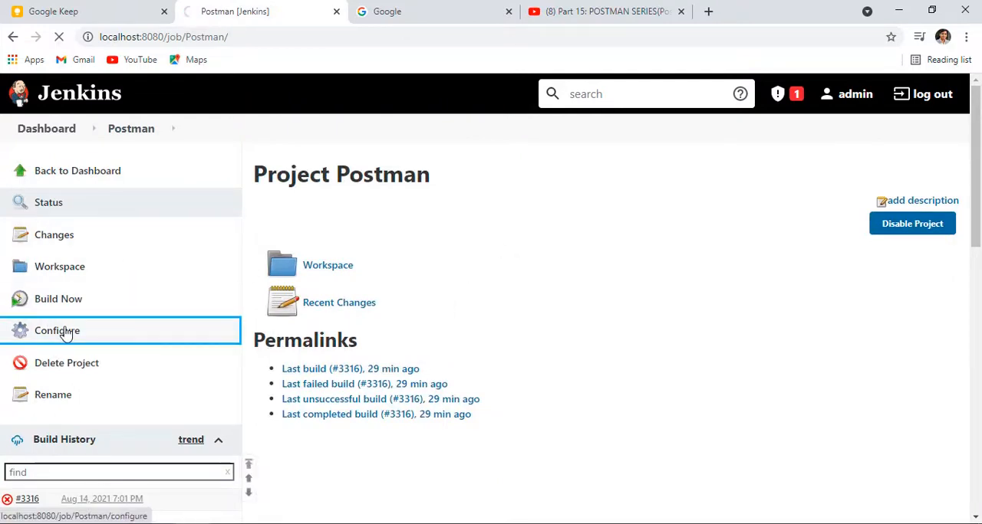
pyautogui.click(631, 176)
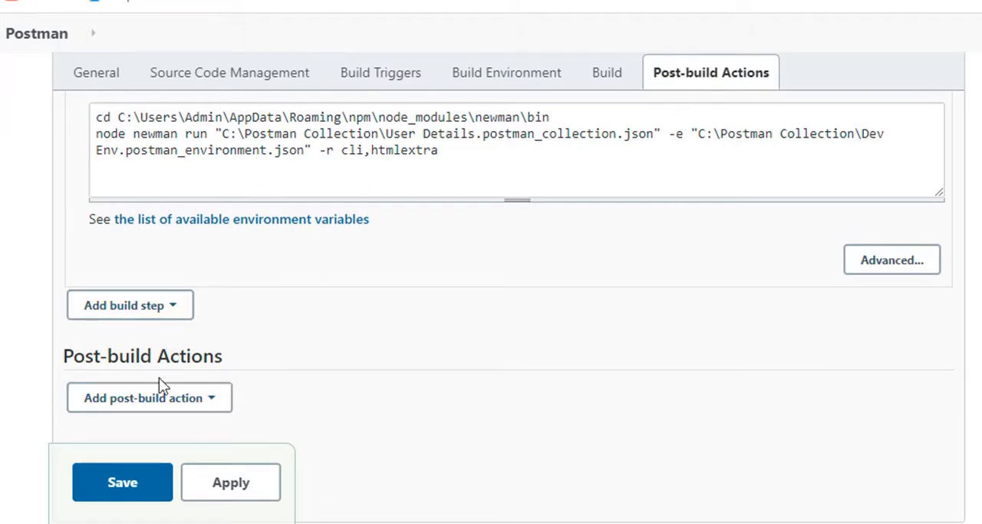
pyautogui.click(215, 412)
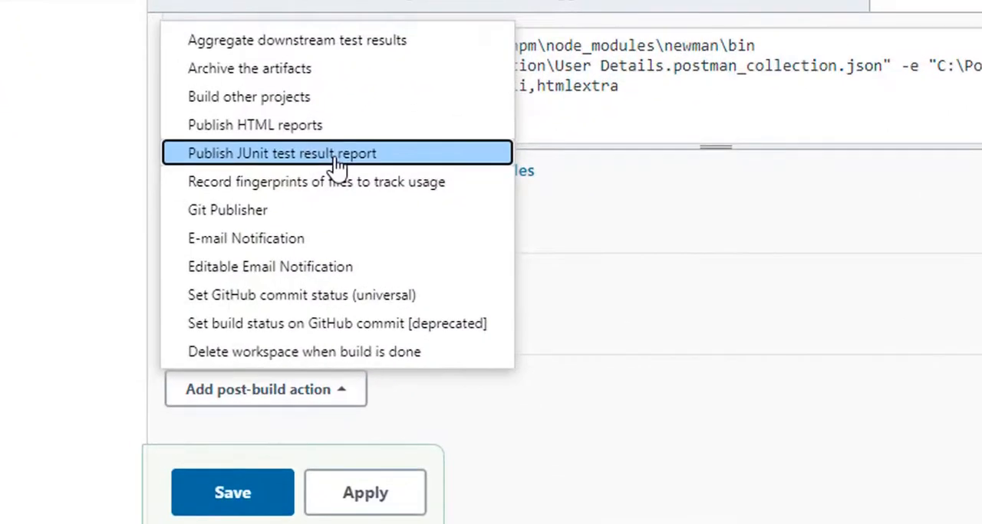
pyautogui.click(335, 154)
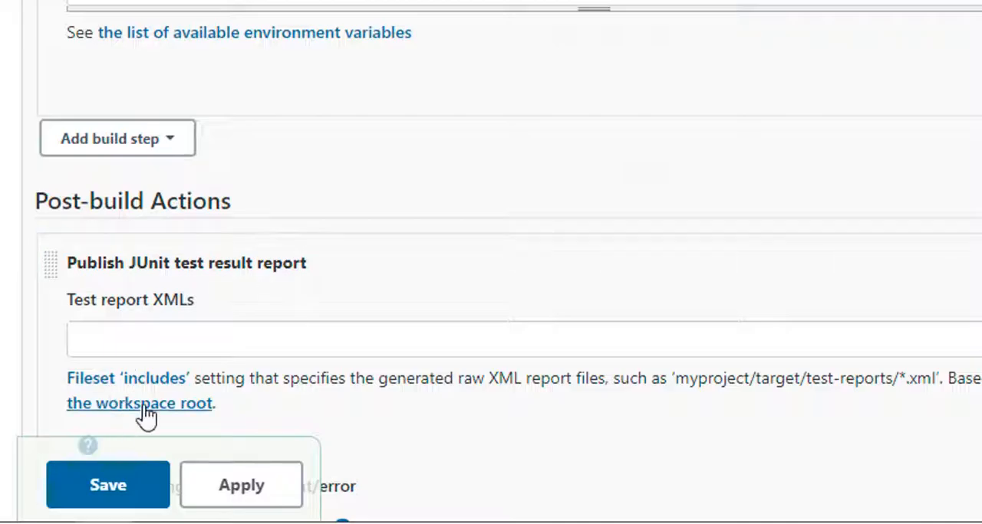
# Step: Set the JUnit report action's Test report XMLs to Newman_Junit.xml
pyautogui.click(179, 334)
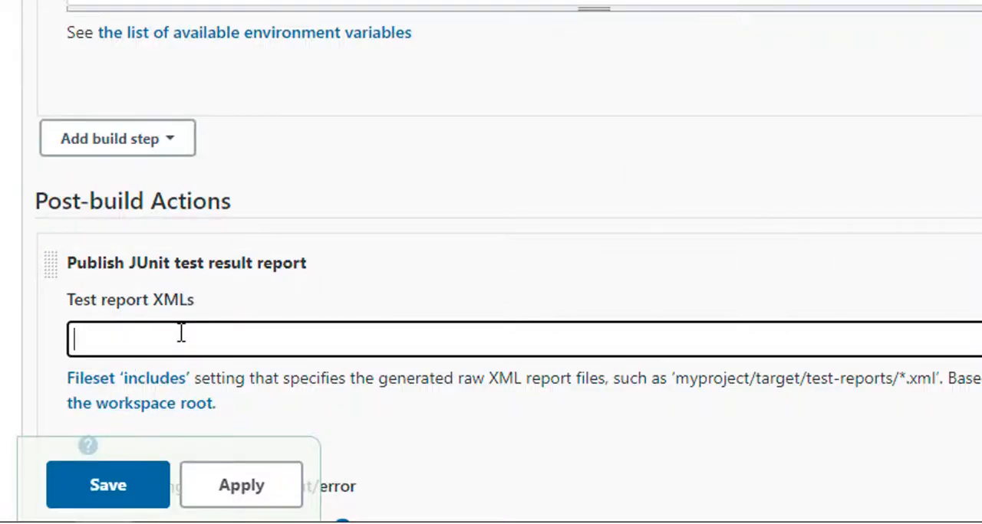
pyautogui.write('Newman')
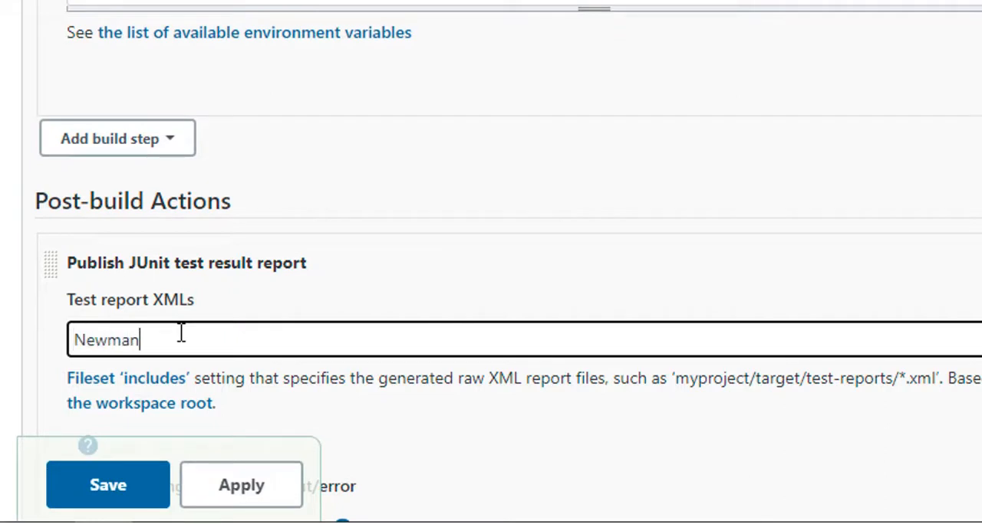
pyautogui.write('_Junit.xml')
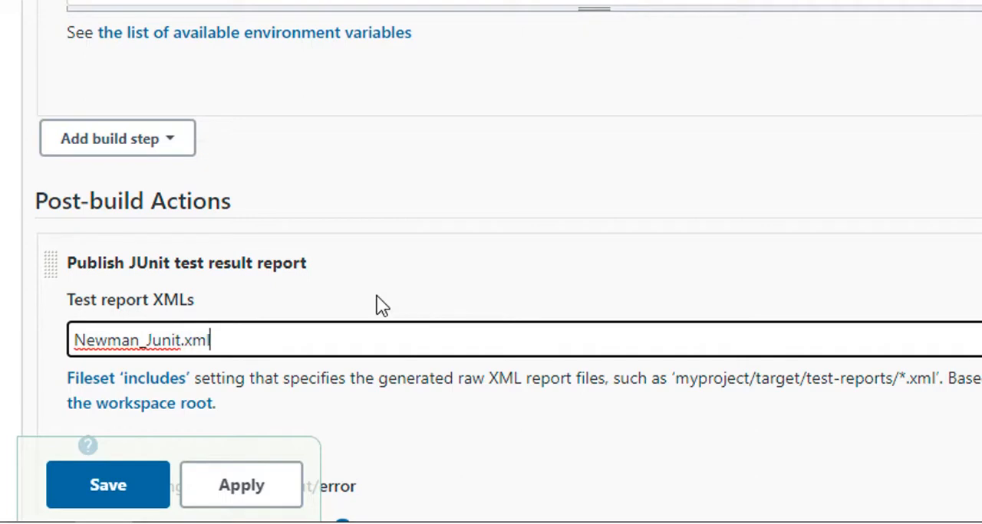
# Step: Copy the XML report name into the Notepad notes, adding "(Newman_Junit.xml)" at the end of step 4
pyautogui.hotkey('ctrl', 'a')
pyautogui.hotkey('ctrl', 'c')
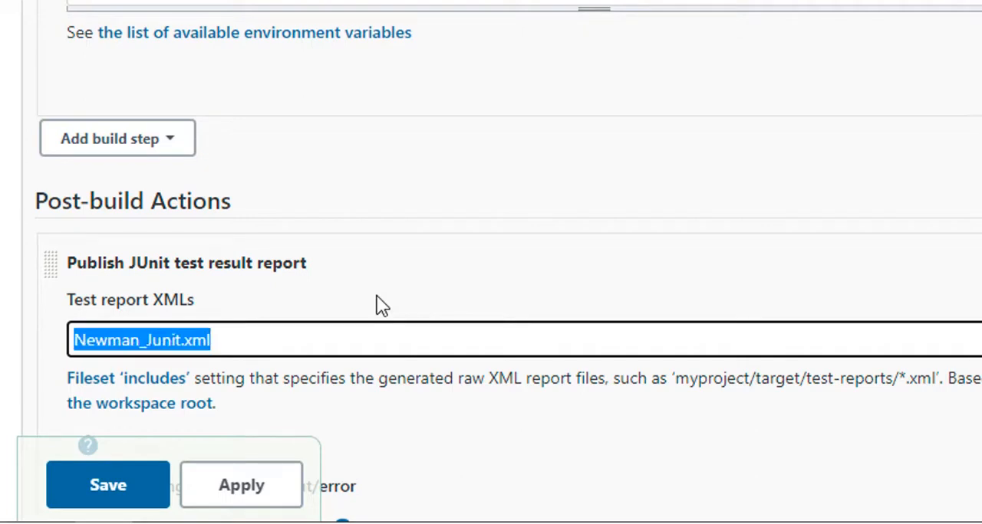
pyautogui.hotkey('alt', 'Tab')
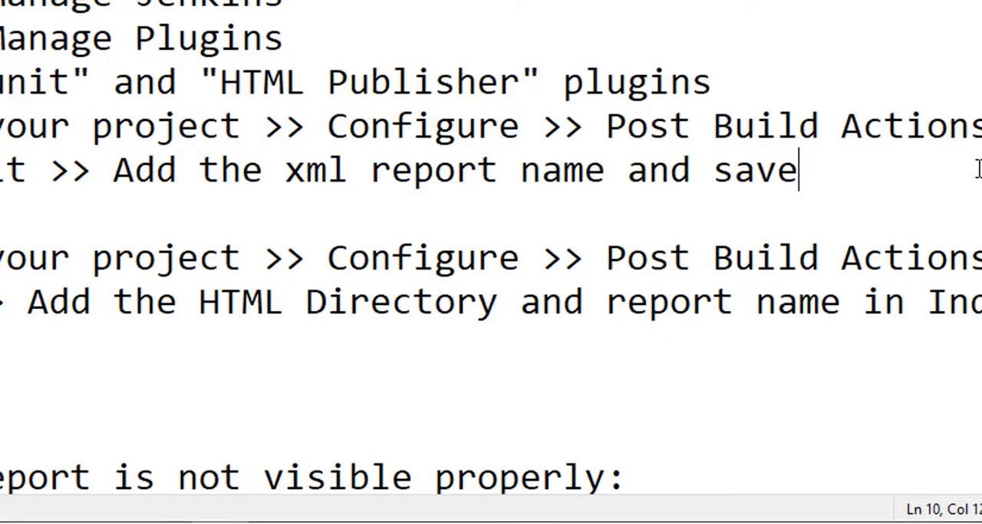
pyautogui.write('(')
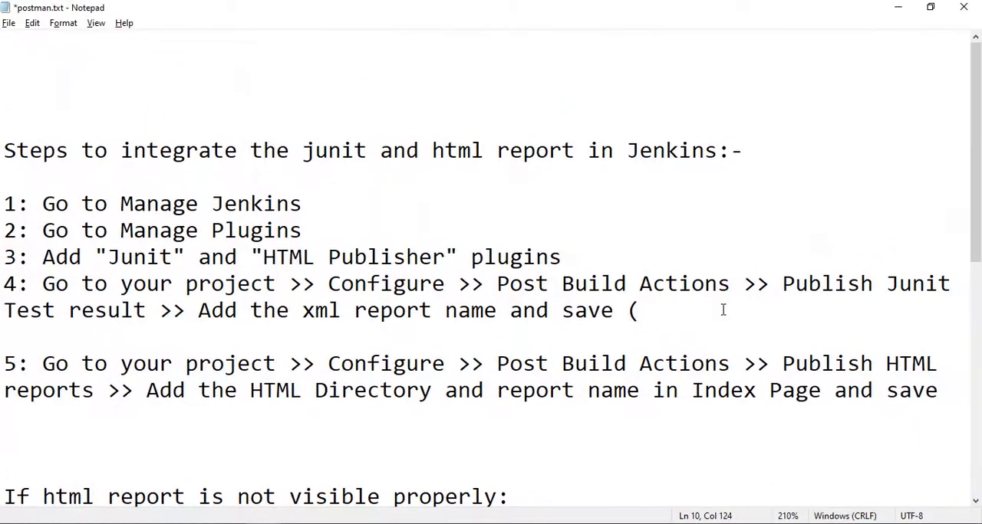
pyautogui.hotkey('ctrl', 'v')
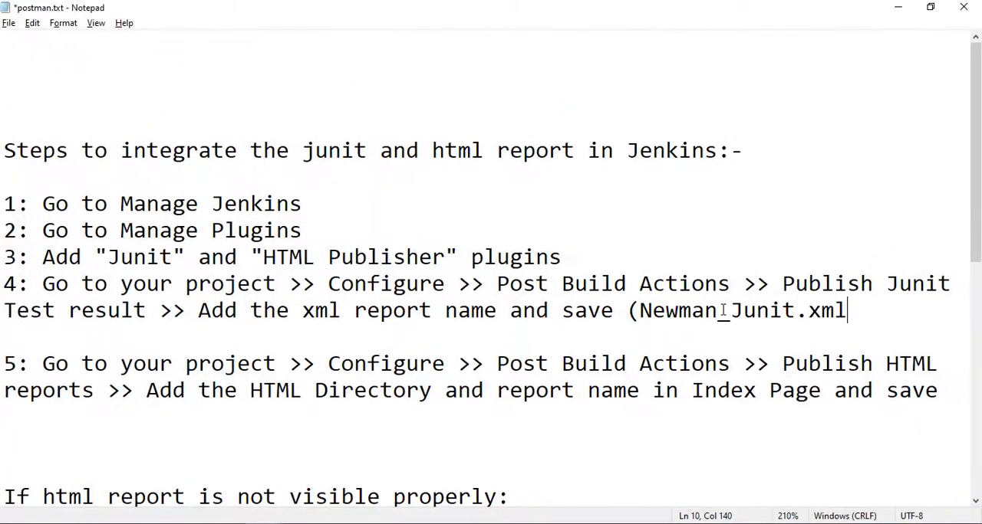
pyautogui.write(')')
# Step: Return to Jenkins, then apply and save the Postman project's configuration
pyautogui.hotkey('alt', 'Tab')
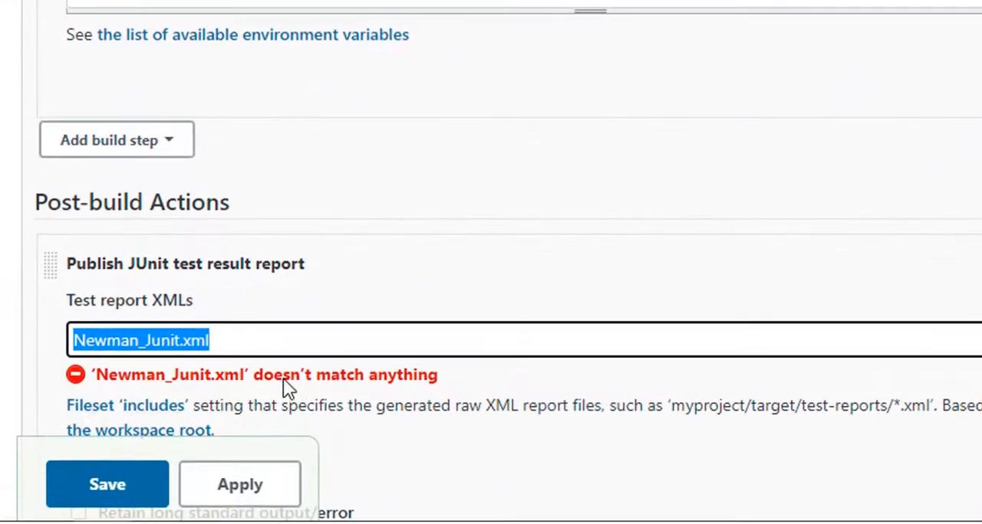
pyautogui.scroll(-4, 283, 379)
pyautogui.scroll(-5, 188, 316)
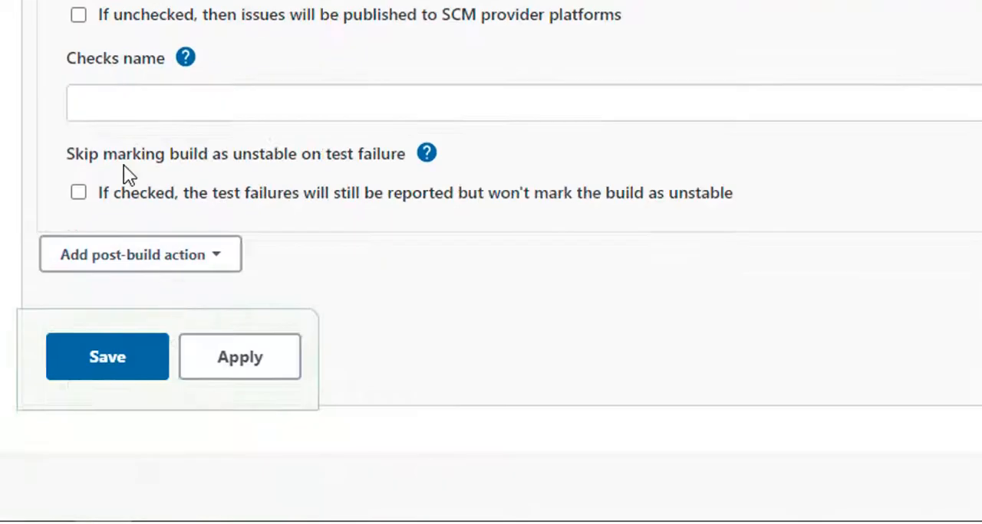
pyautogui.click(230, 356)
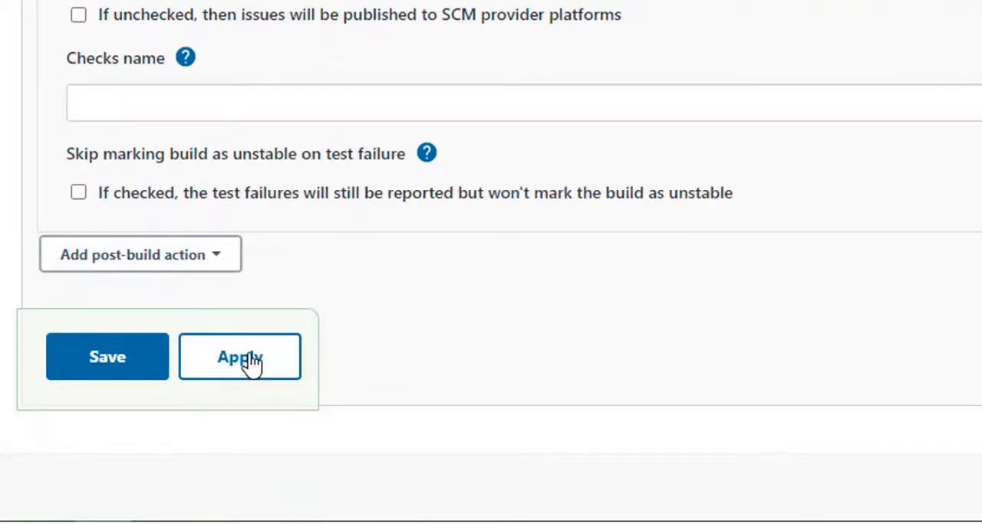
pyautogui.click(123, 372)
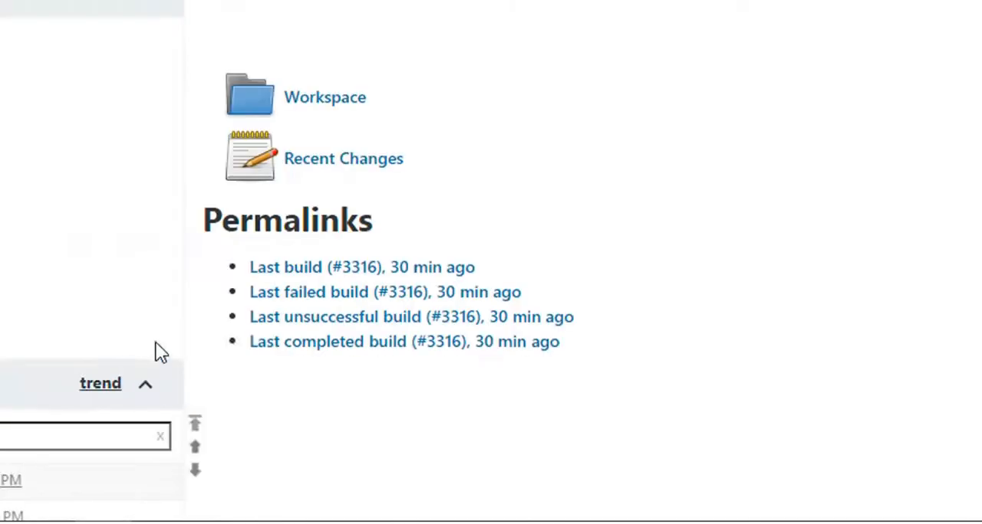
# Step: Switch to the Notepad notes and review step 5 on publishing HTML reports
pyautogui.hotkey('alt', 'Tab')
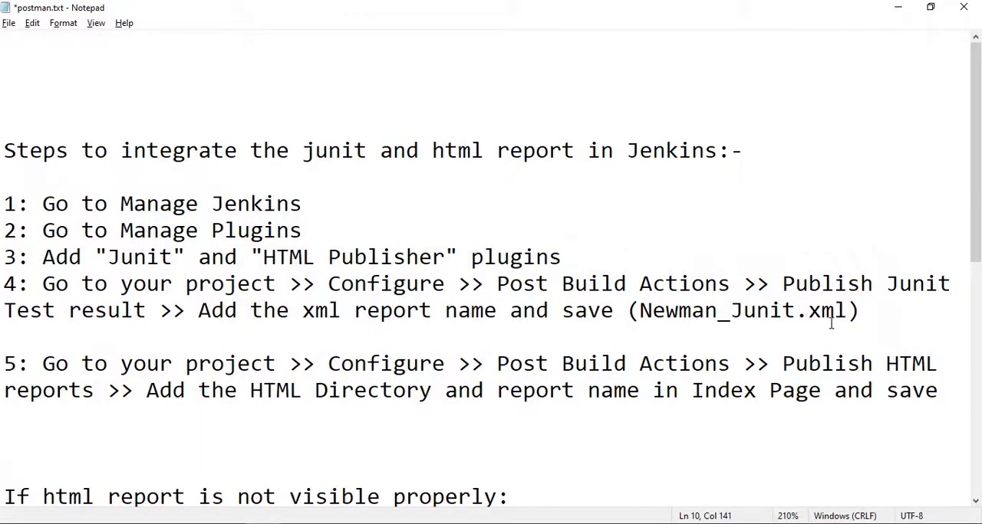
pyautogui.moveTo(4, 360); pyautogui.dragTo(957, 386)
pyautogui.click(867, 322)
# Step: Return to Jenkins, open the Configure System page under Manage Jenkins and select the Home directory path
pyautogui.hotkey('alt', 'Tab')
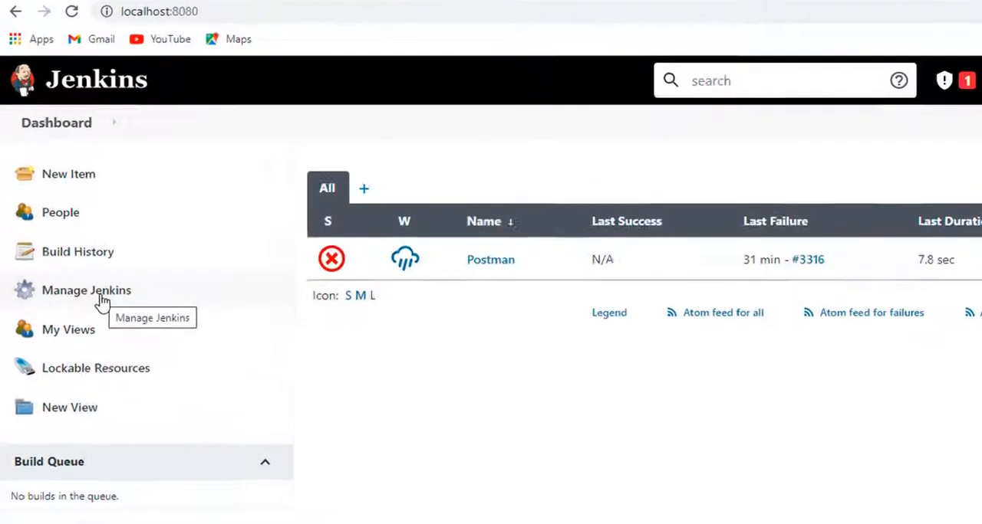
pyautogui.click(101, 302)
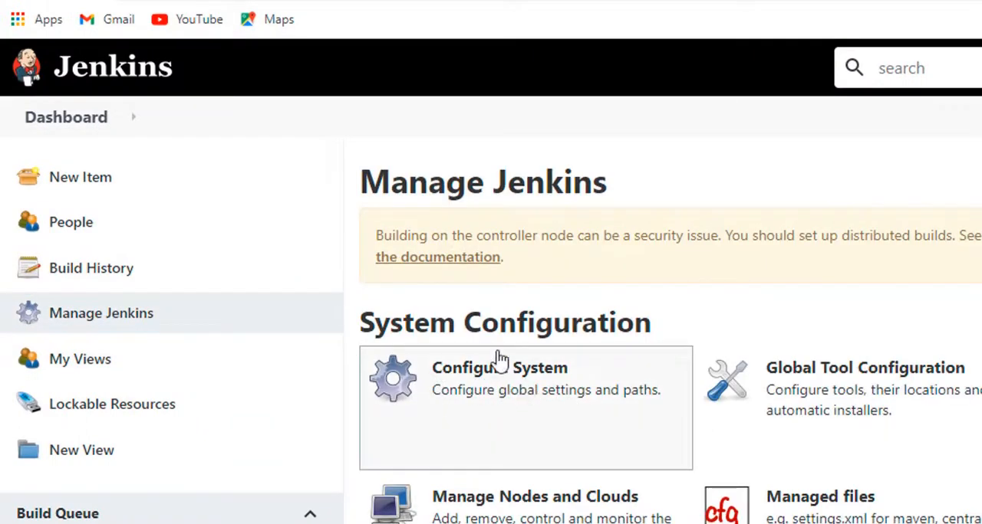
pyautogui.click(546, 404)
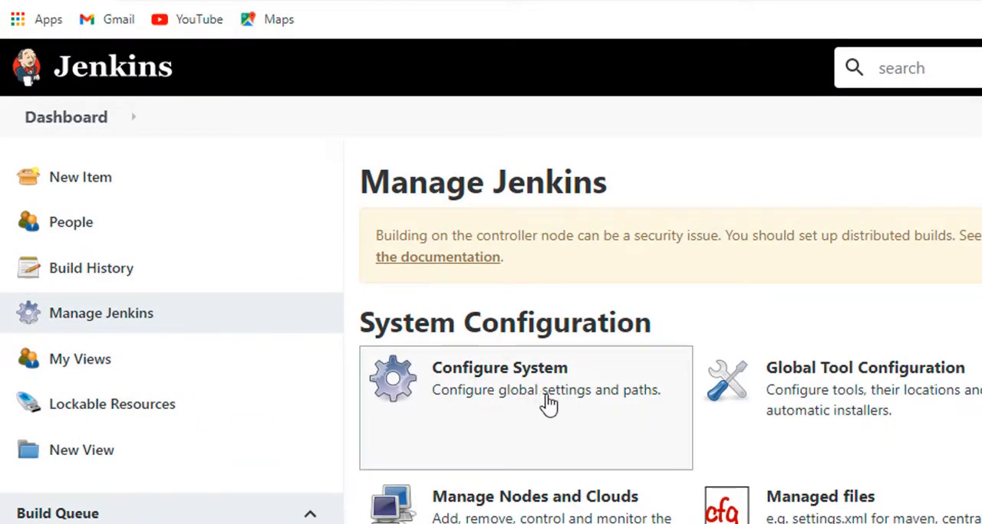
pyautogui.moveTo(364, 199); pyautogui.dragTo(880, 193)
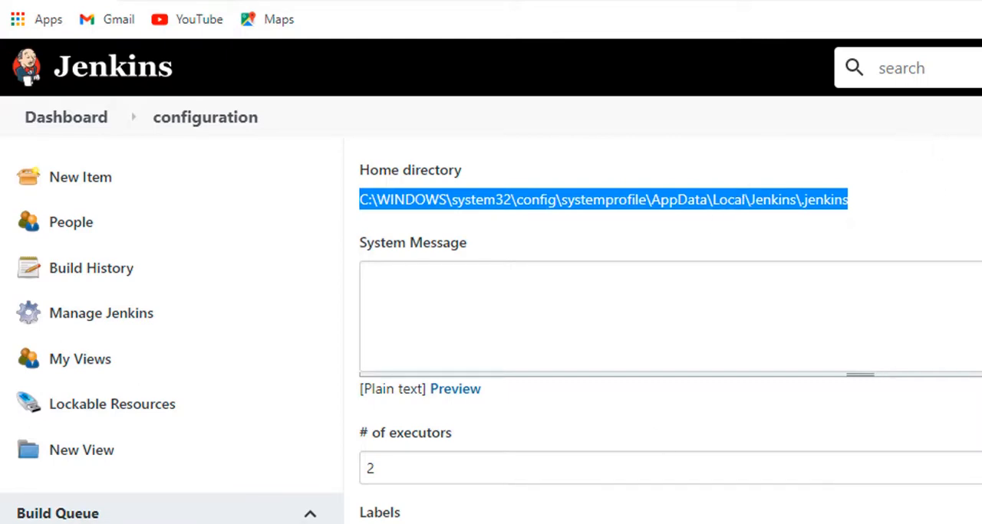
# Step: Switch to File Explorer and open the Postman folder inside the Jenkins home directory's workspace folder
pyautogui.click(106, 491)
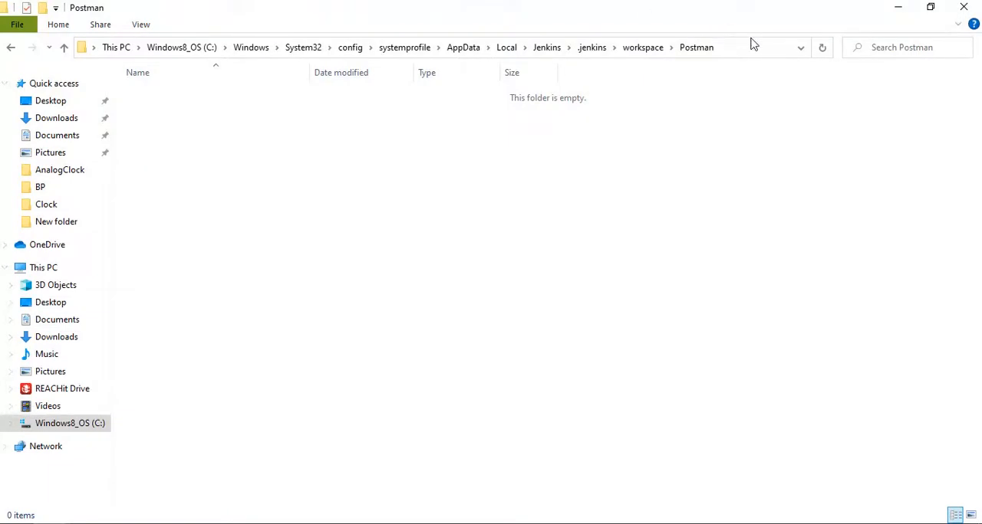
pyautogui.click(753, 46)
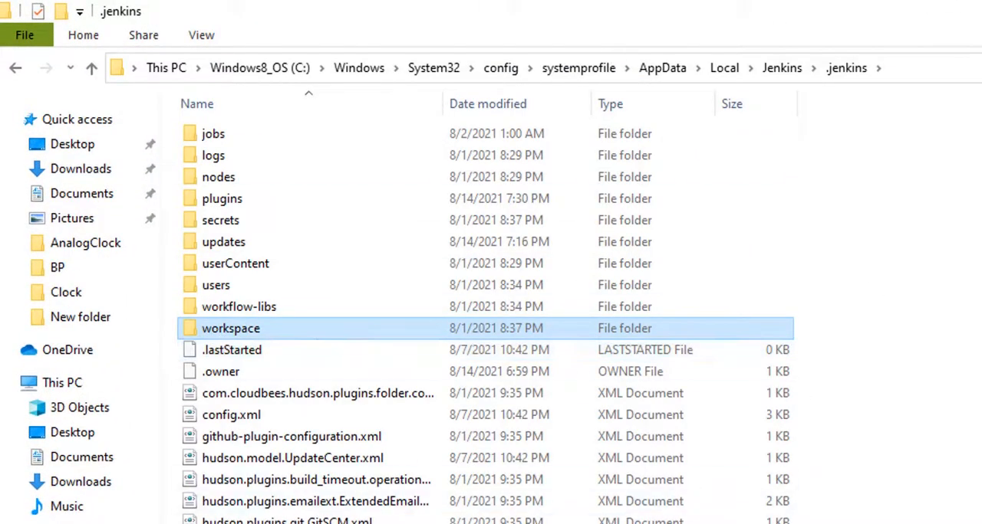
pyautogui.doubleClick(386, 326)
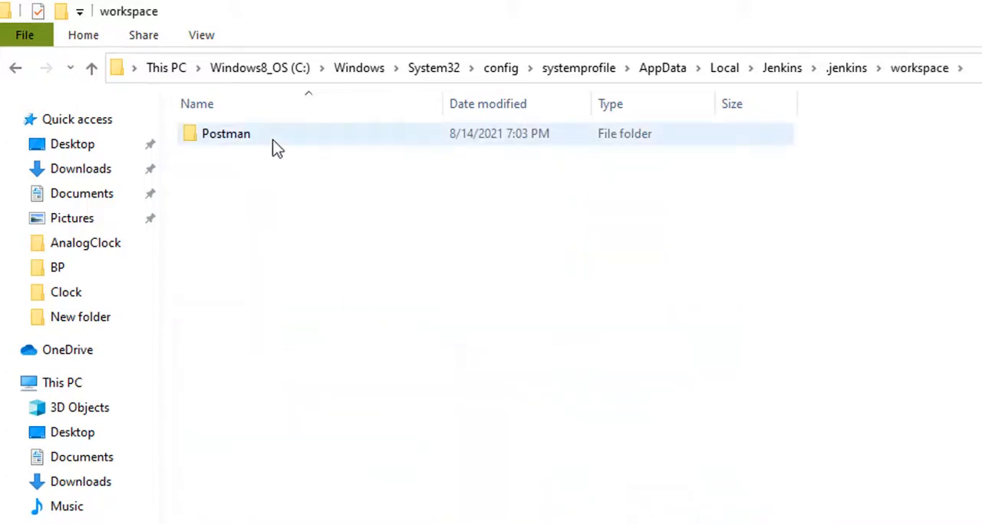
pyautogui.doubleClick(275, 146)
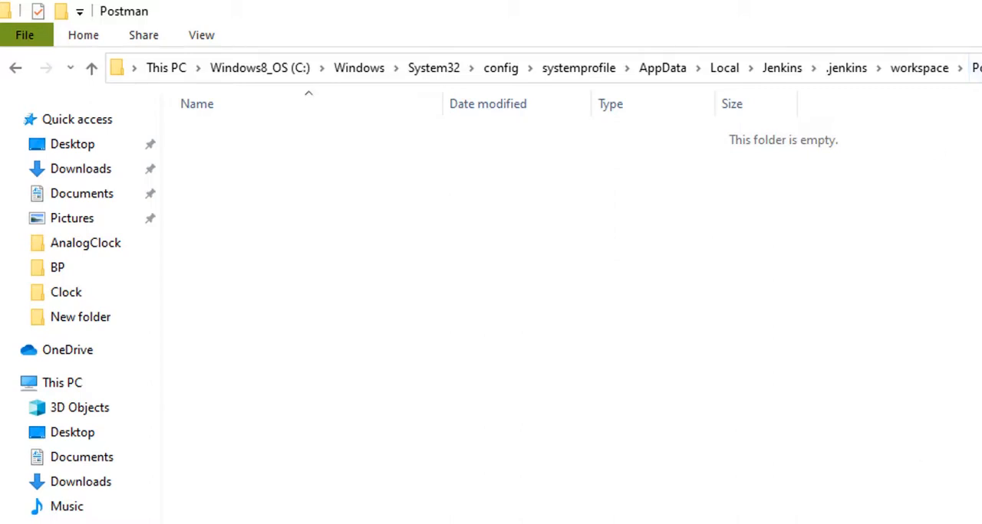
# Step: Return to Jenkins and open the Postman project's configuration from the dashboard
pyautogui.hotkey('alt', 'Tab')
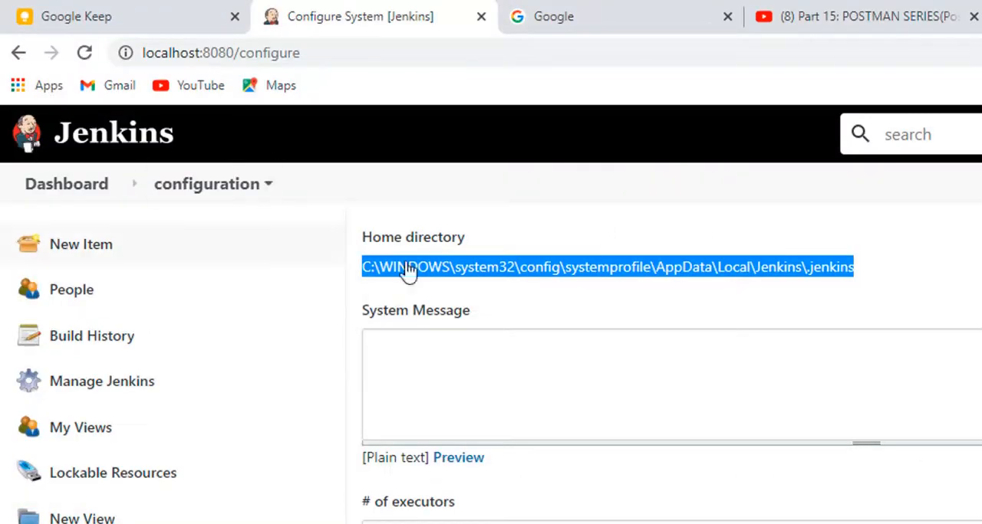
pyautogui.click(55, 197)
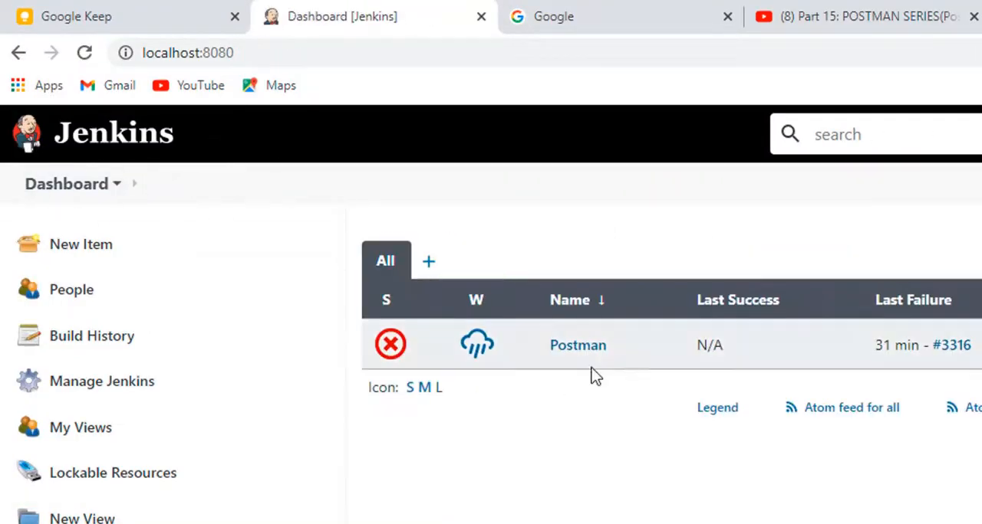
pyautogui.click(586, 349)
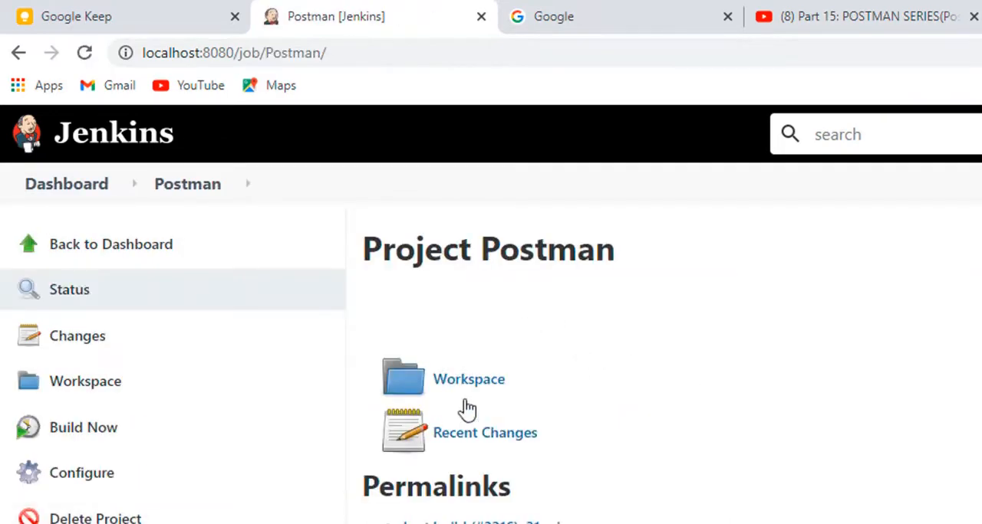
pyautogui.hotkey('alt', 'Tab')
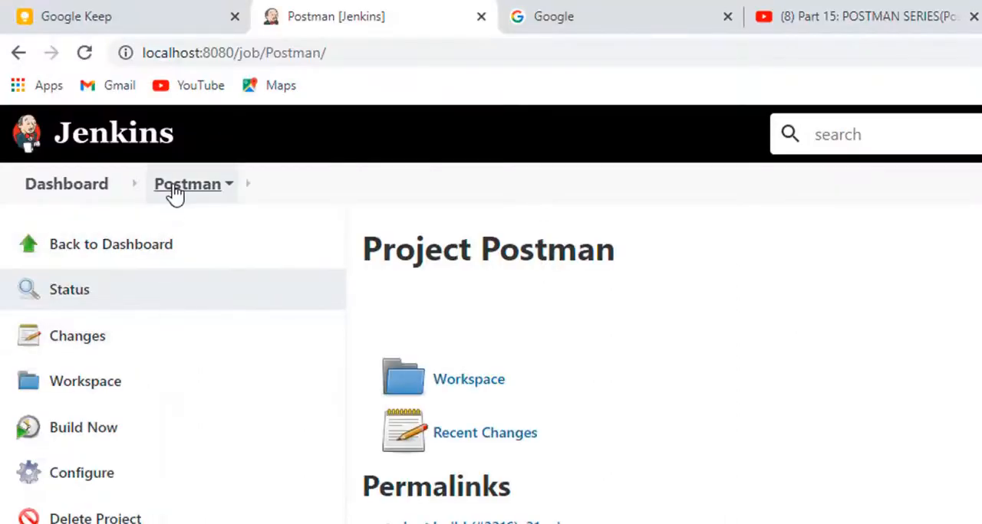
pyautogui.click(175, 193)
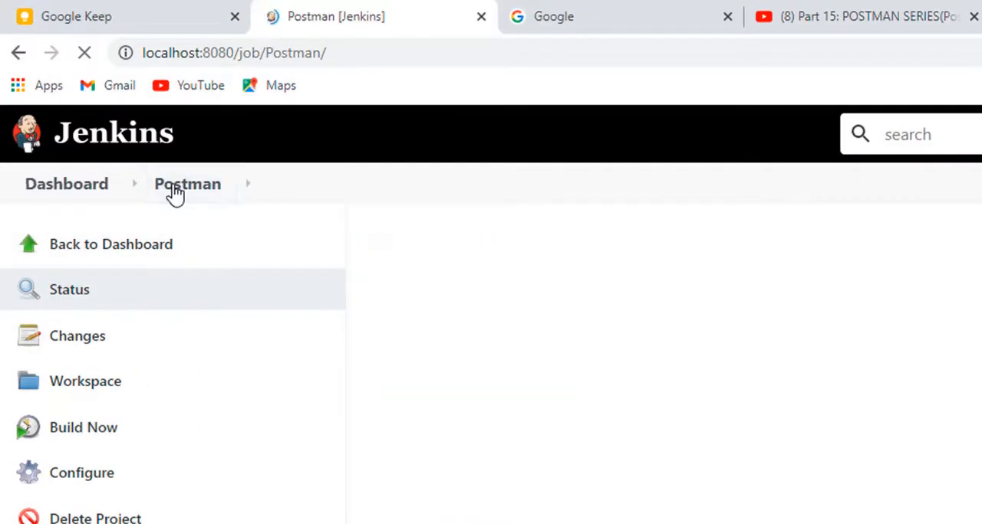
pyautogui.click(69, 480)
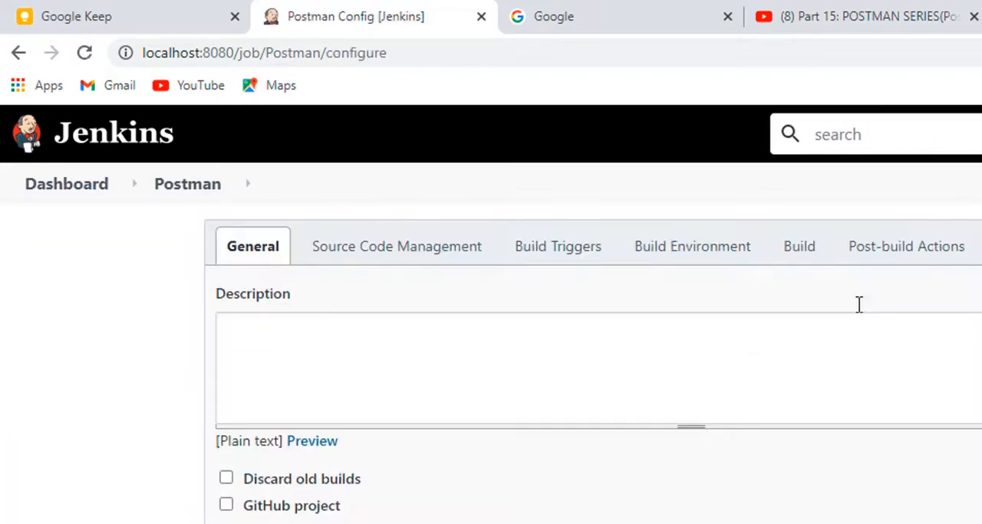
# Step: Replace the htmlextra reporter with junit in the Build section's Windows batch command
pyautogui.click(816, 259)
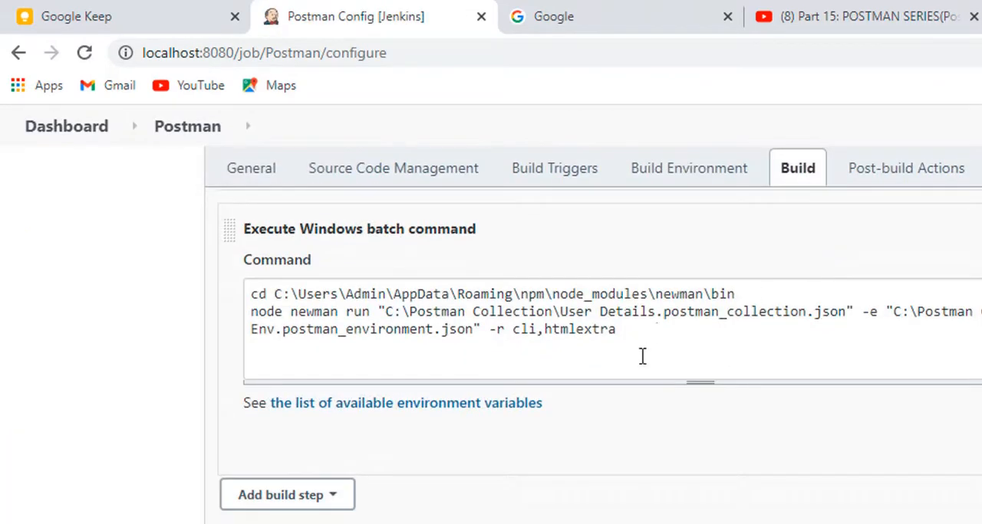
pyautogui.doubleClick(589, 329)
pyautogui.write('juni')
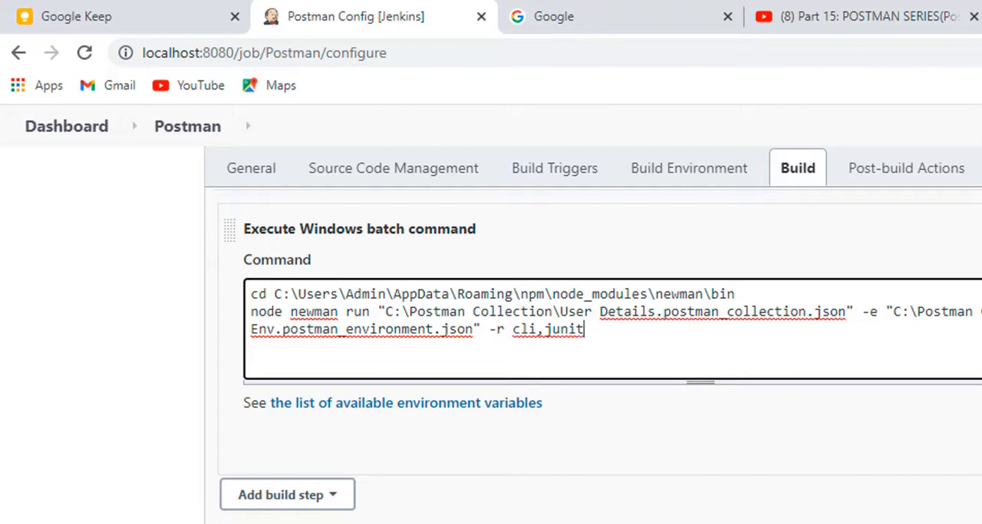
# Step: Copy "--reporters" from the newman command in the Notepad notes and replace "-r" with it in the Jenkins batch command
pyautogui.hotkey('alt', 'Tab')
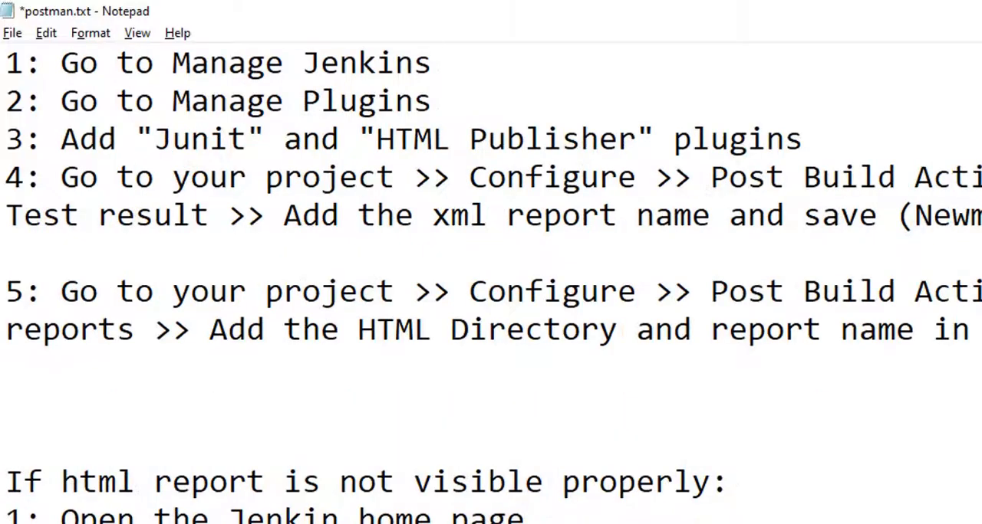
pyautogui.scroll(-4, 405, 517)
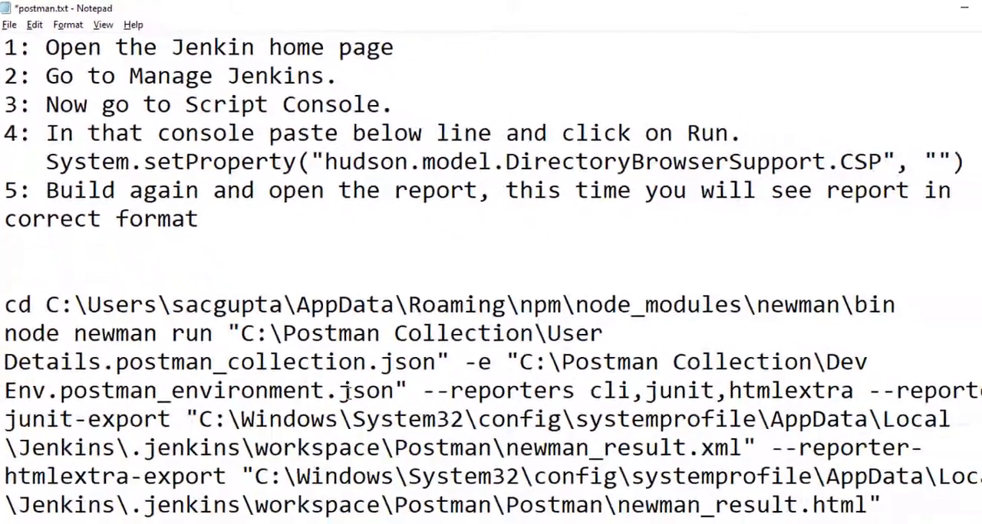
pyautogui.hotkey('alt', 'Tab')
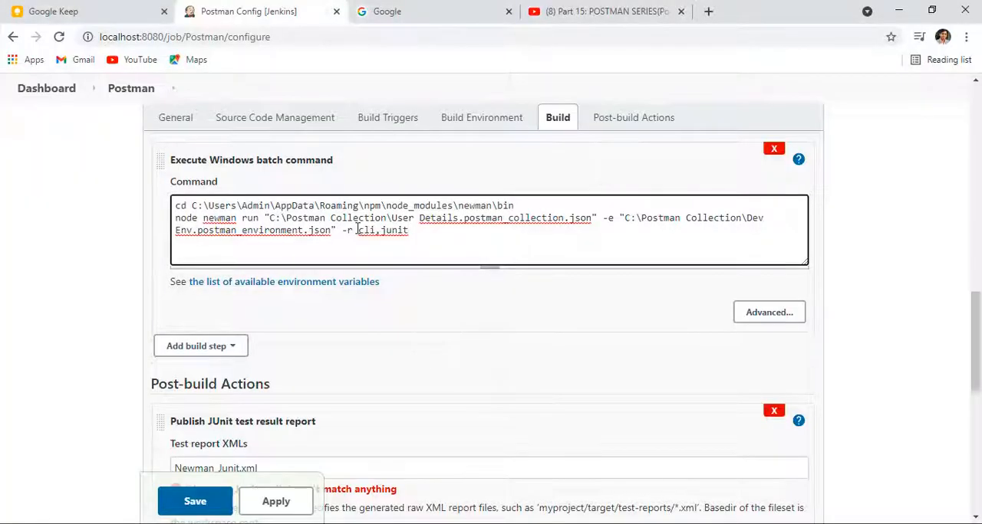
pyautogui.hotkey('alt', 'Tab')
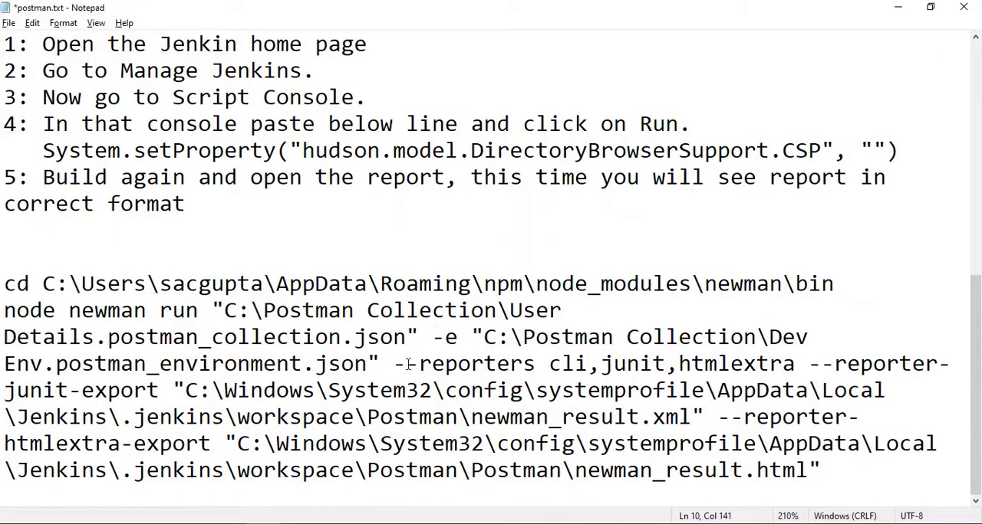
pyautogui.moveTo(394, 365); pyautogui.dragTo(539, 358)
pyautogui.hotkey('ctrl', 'c')
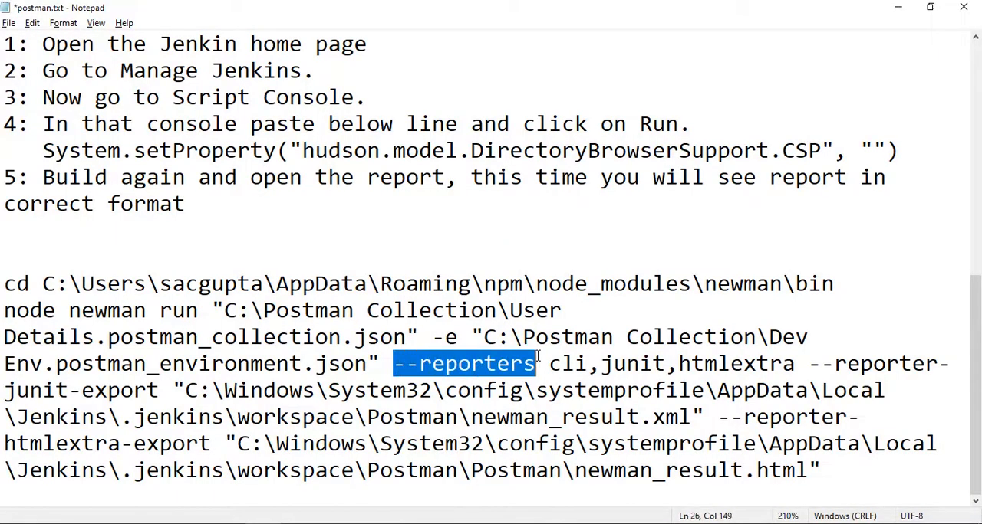
pyautogui.hotkey('alt', 'Tab')
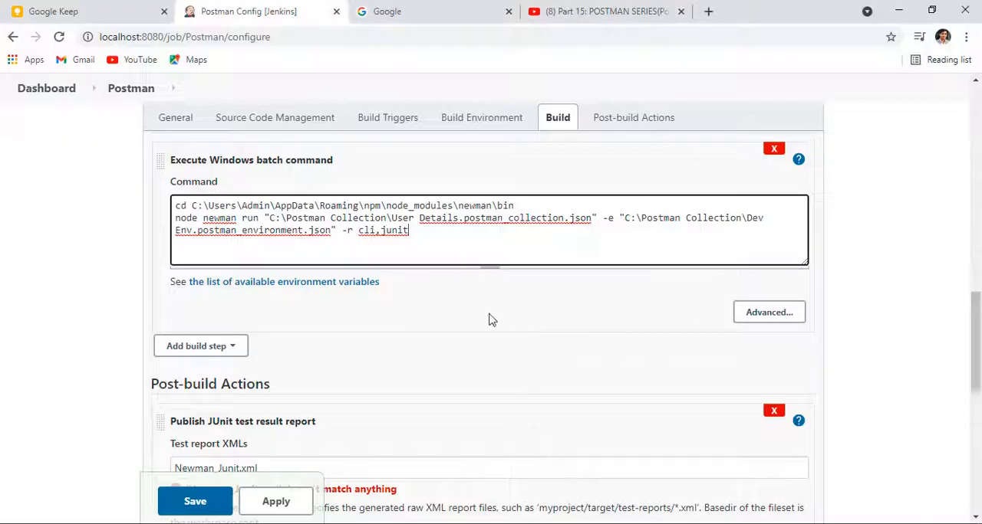
pyautogui.moveTo(342, 230); pyautogui.dragTo(360, 230)
pyautogui.hotkey('ctrl', 'v')
# Step: Copy "--reporter-junit-export" from the Notepad notes and append it to the end of the Jenkins batch command
pyautogui.hotkey('alt', 'Tab')
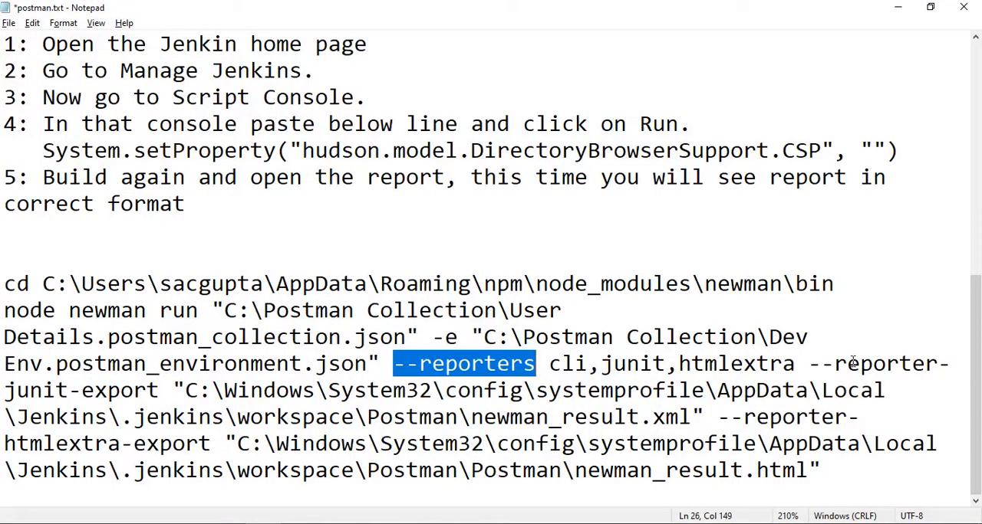
pyautogui.moveTo(810, 365); pyautogui.dragTo(161, 392)
pyautogui.hotkey('ctrl', 'c')
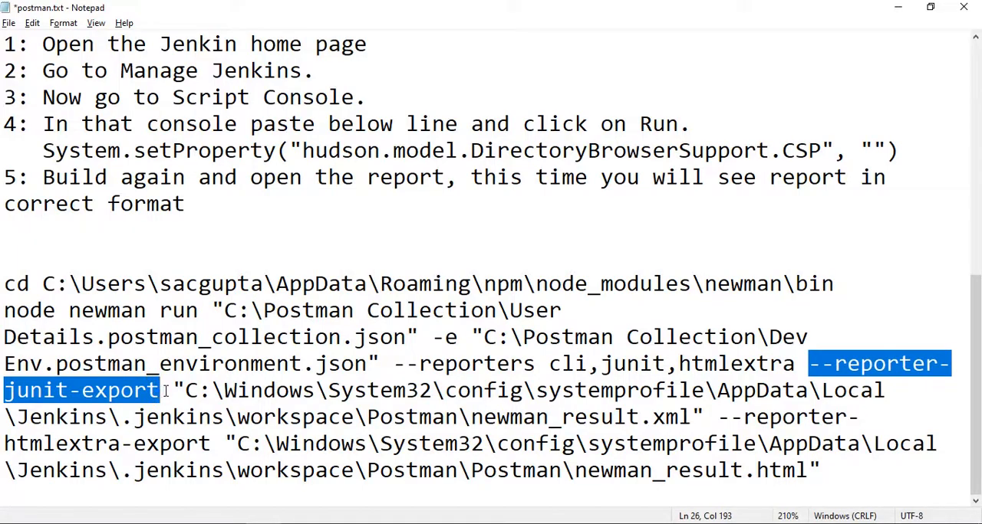
pyautogui.hotkey('alt', 'Tab')
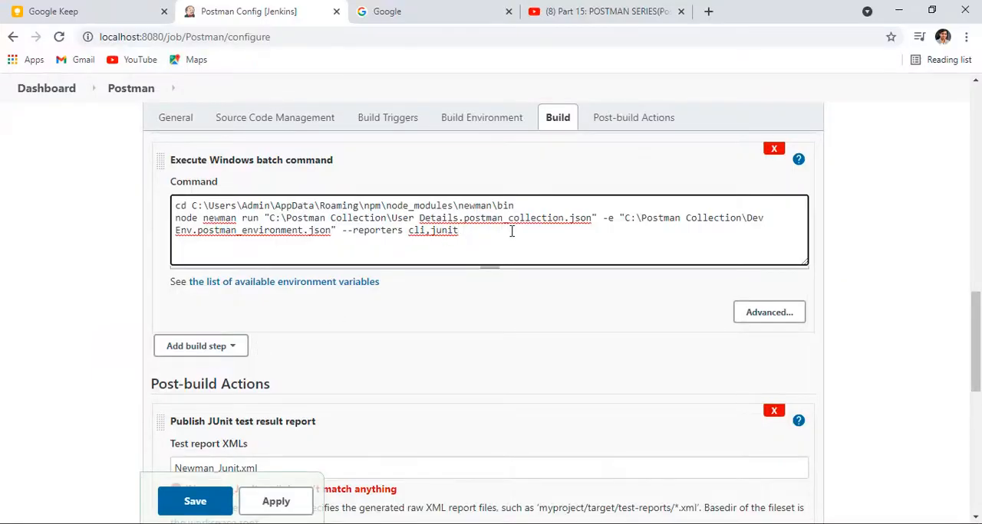
pyautogui.hotkey('ctrl', 'v')
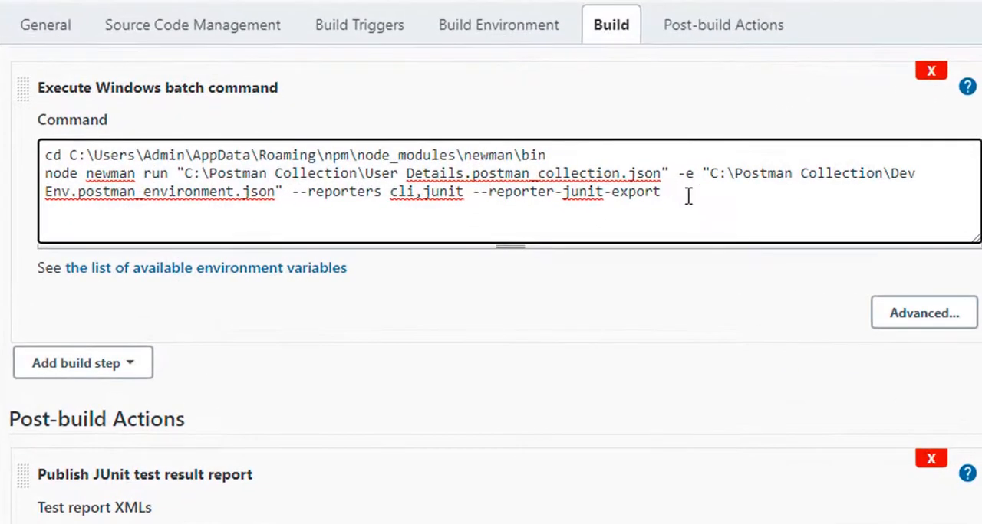
# Step: Copy the Postman workspace folder's path from File Explorer and add it in double quotes with a trailing backslash after --reporter-junit-export in Jenkins
pyautogui.click(16, 523)
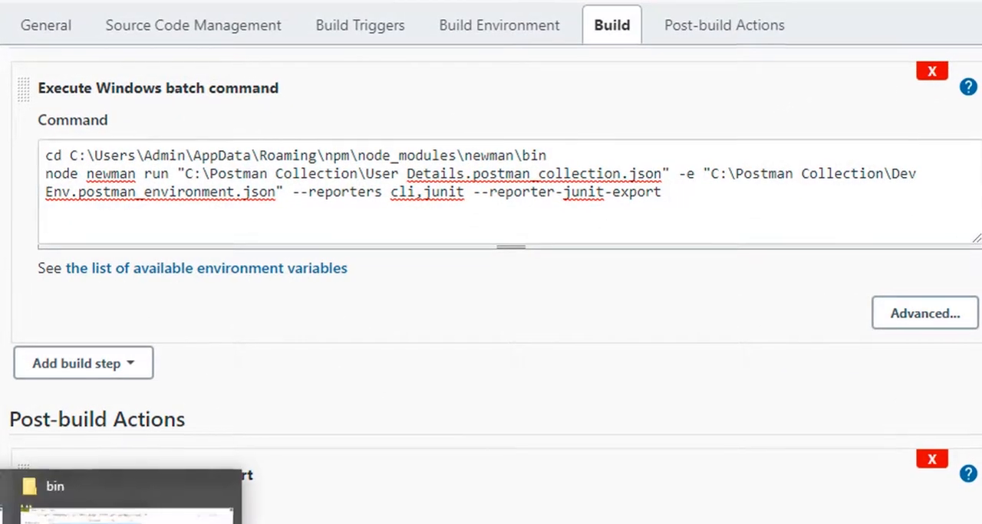
pyautogui.click(6, 518)
pyautogui.click(974, 91)
pyautogui.hotkey('ctrl', 'c')
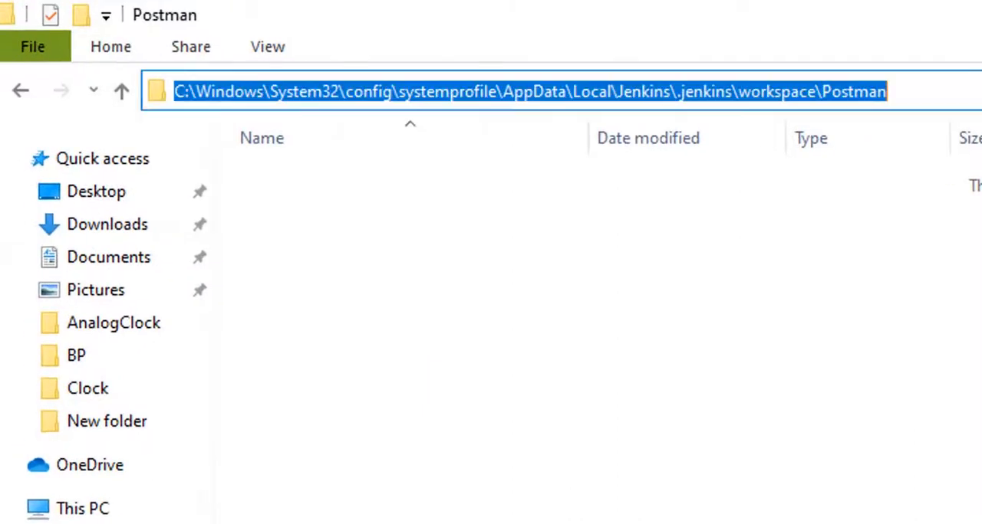
pyautogui.hotkey('alt', 'Tab')
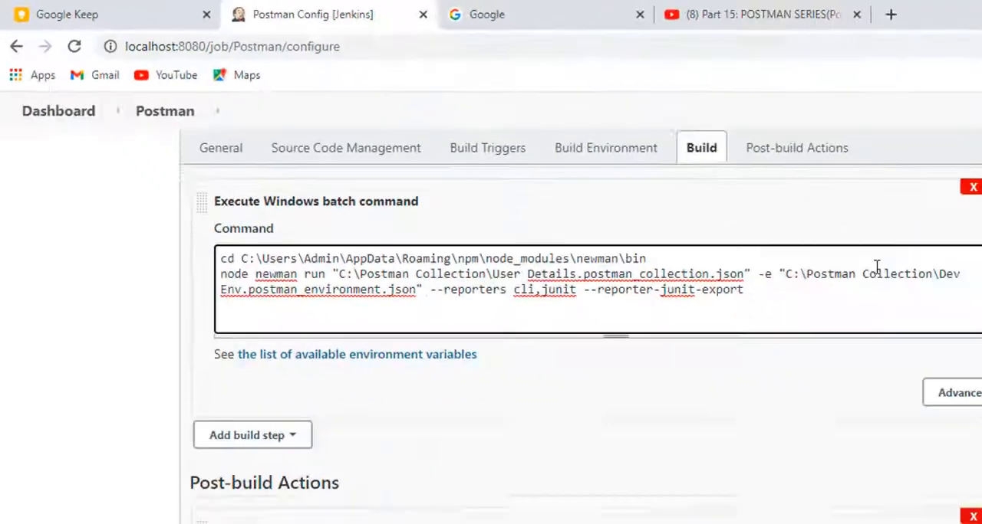
pyautogui.write('"')
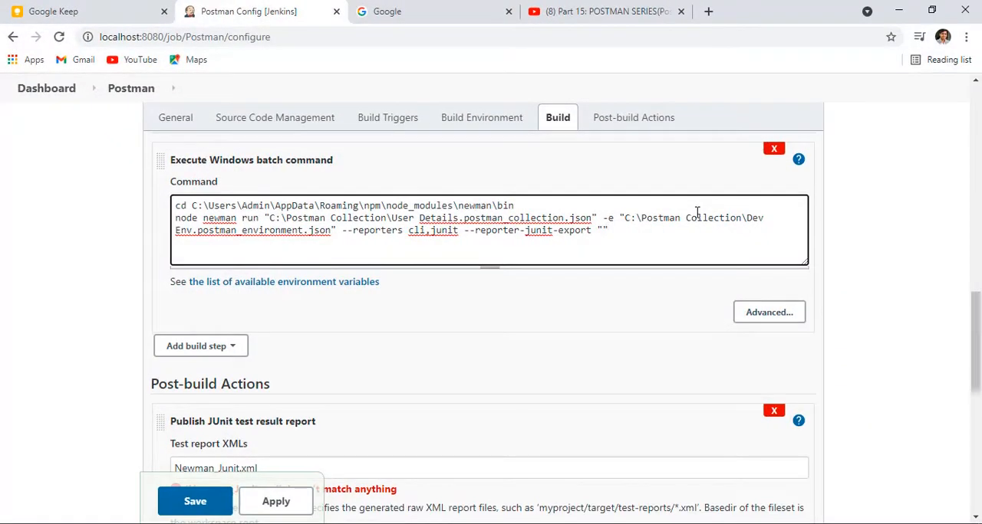
pyautogui.hotkey('ctrl', 'v')
pyautogui.write('\\')
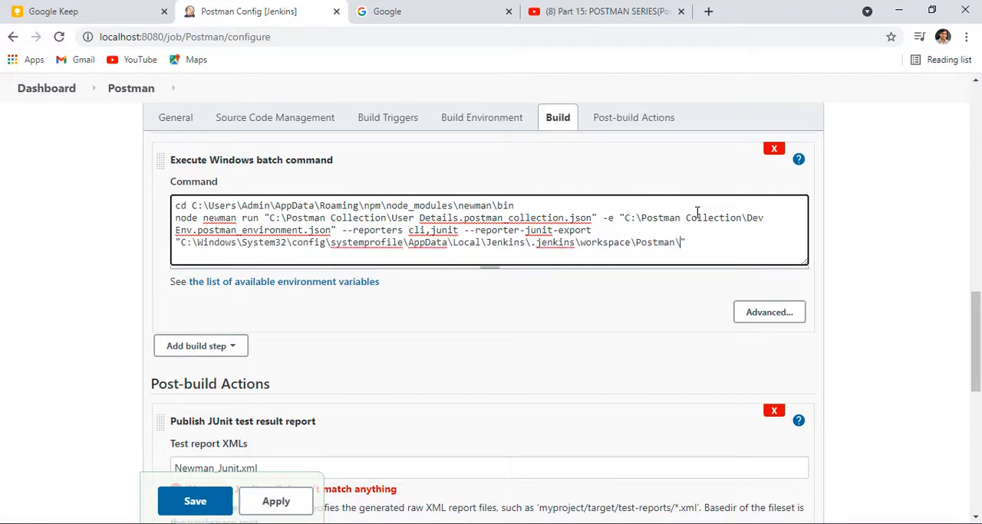
# Step: Copy Newman_Junit.xml from step 4 of the Notepad notes, append it to the export path in Jenkins, and apply the configuration
pyautogui.hotkey('alt', 'Tab')
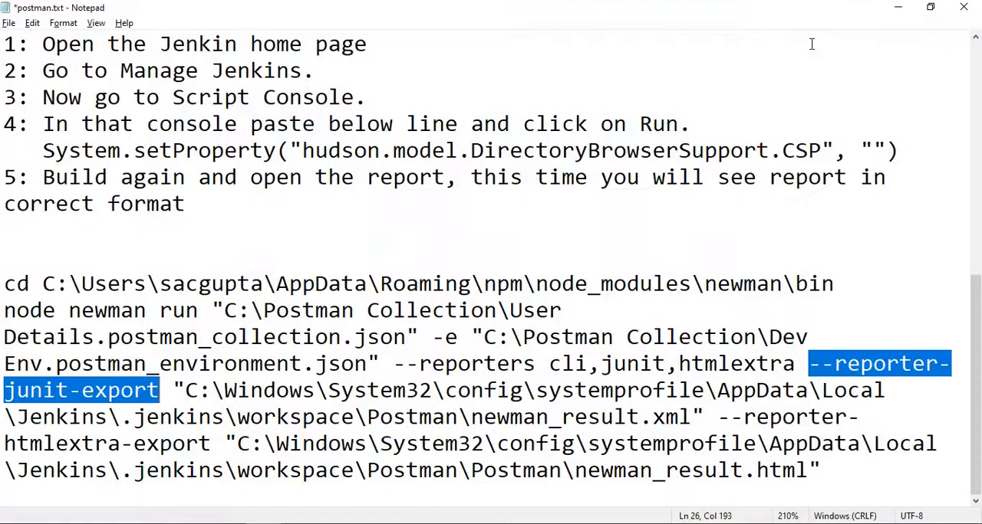
pyautogui.scroll(6, 501, 289)
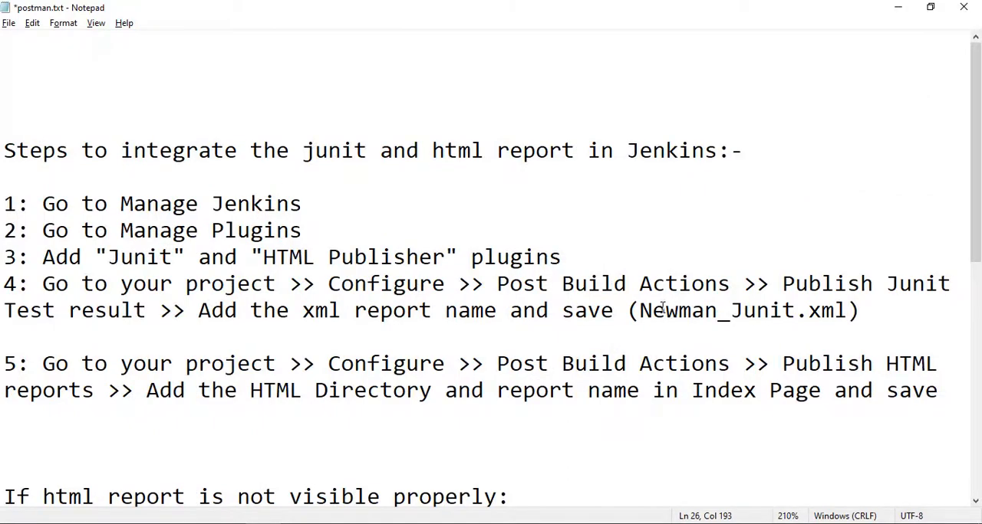
pyautogui.moveTo(643, 310); pyautogui.dragTo(857, 310)
pyautogui.hotkey('ctrl', 'c')
pyautogui.hotkey('alt', 'Tab')
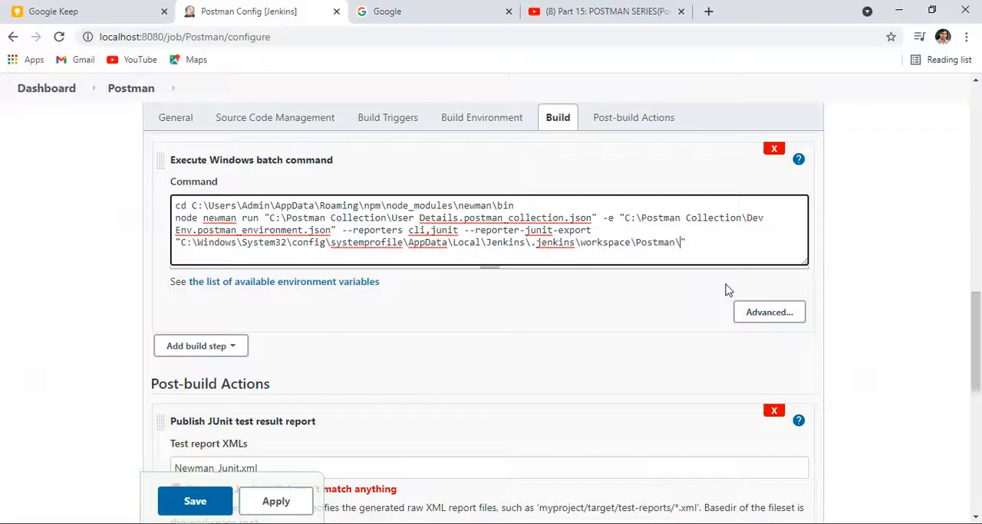
pyautogui.hotkey('ctrl', 'v')
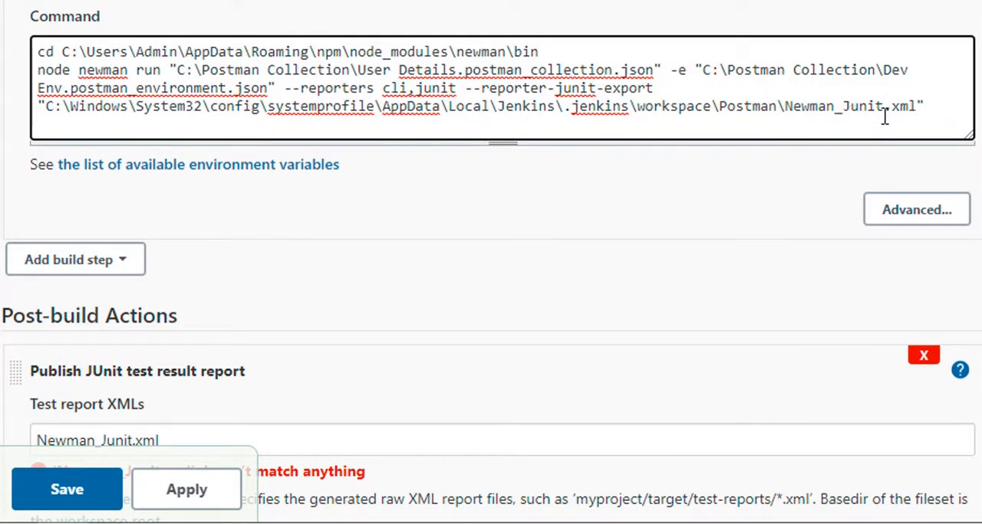
pyautogui.click(186, 495)
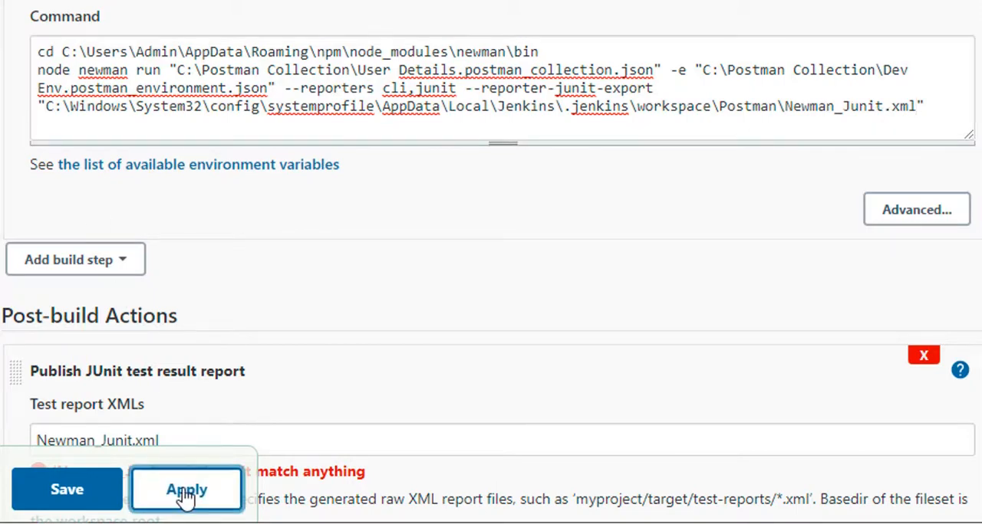
# Step: Save the Postman project configuration and start a new build
pyautogui.click(77, 493)
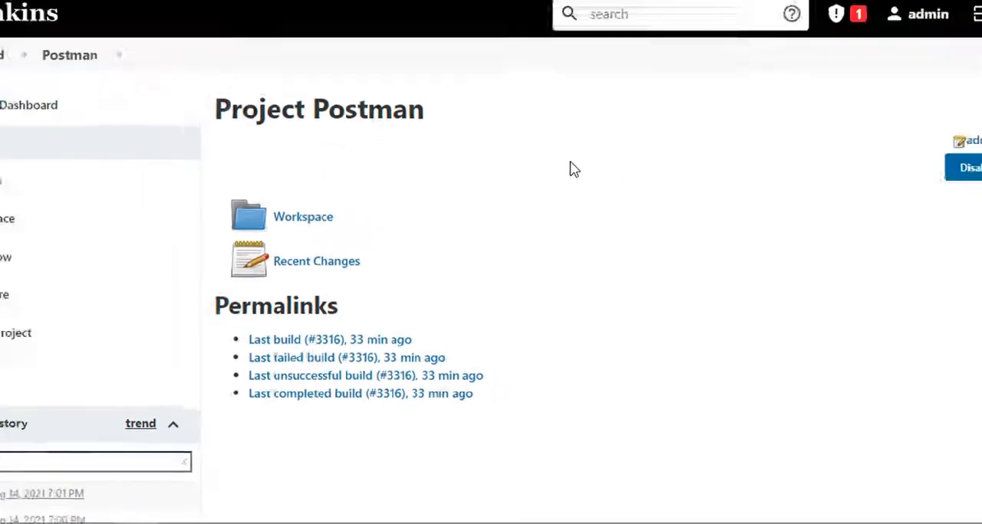
pyautogui.scroll(-4, 587, 173)
pyautogui.scroll(4, 594, 175)
pyautogui.click(64, 302)
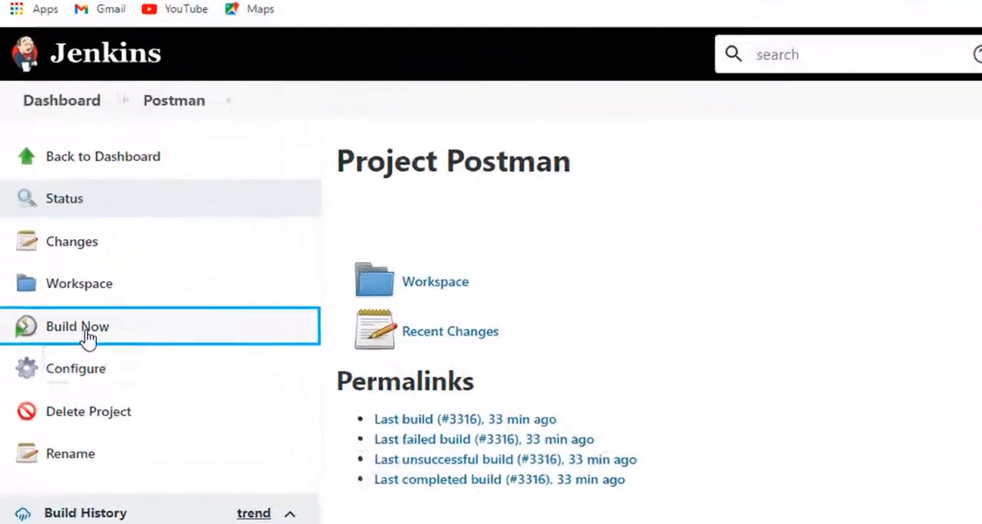
# Step: View the console output of the newest Postman build in the build history
pyautogui.scroll(-5, 693, 259)
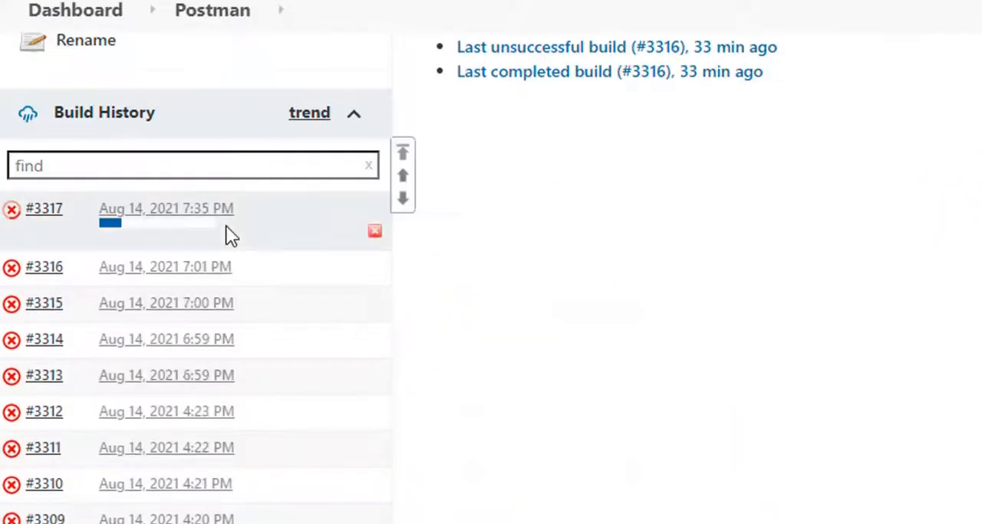
pyautogui.click(239, 209)
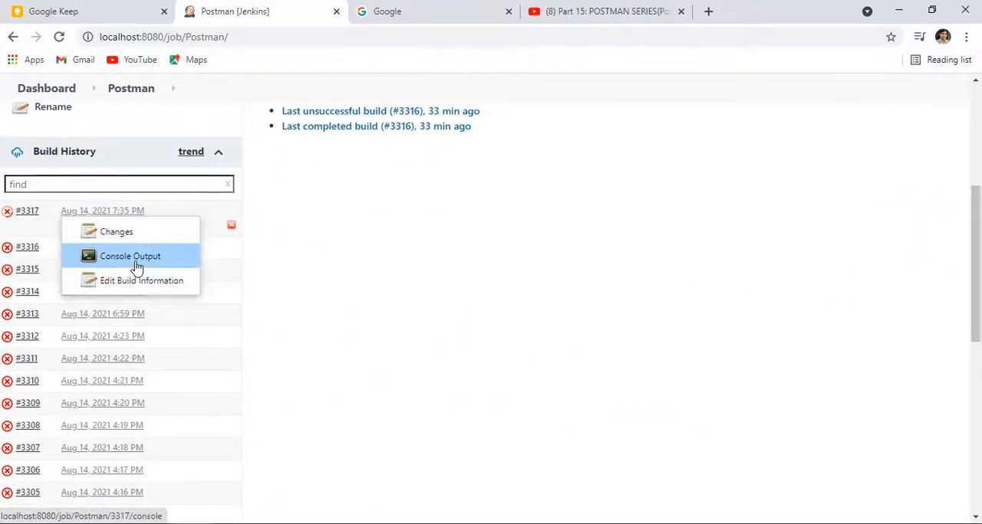
pyautogui.click(137, 266)
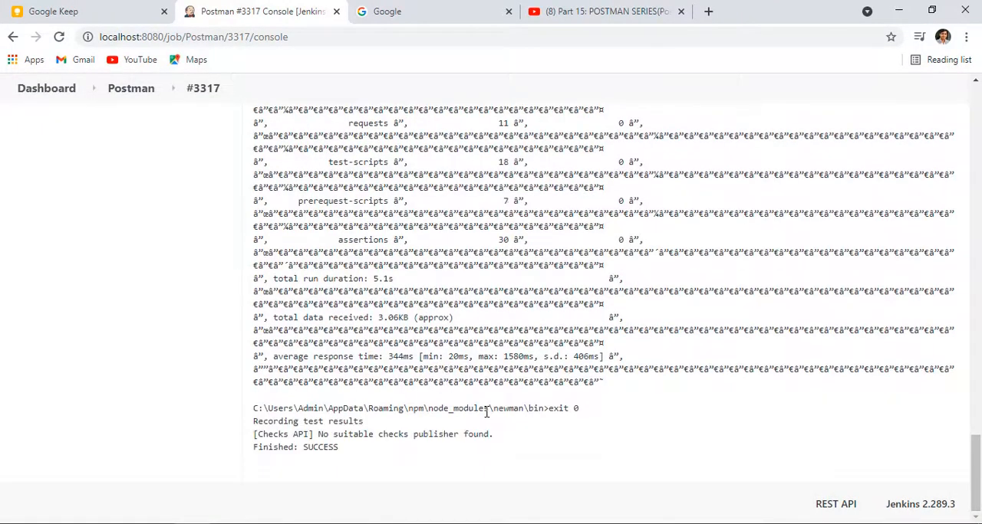
pyautogui.scroll(20, 515, 405)
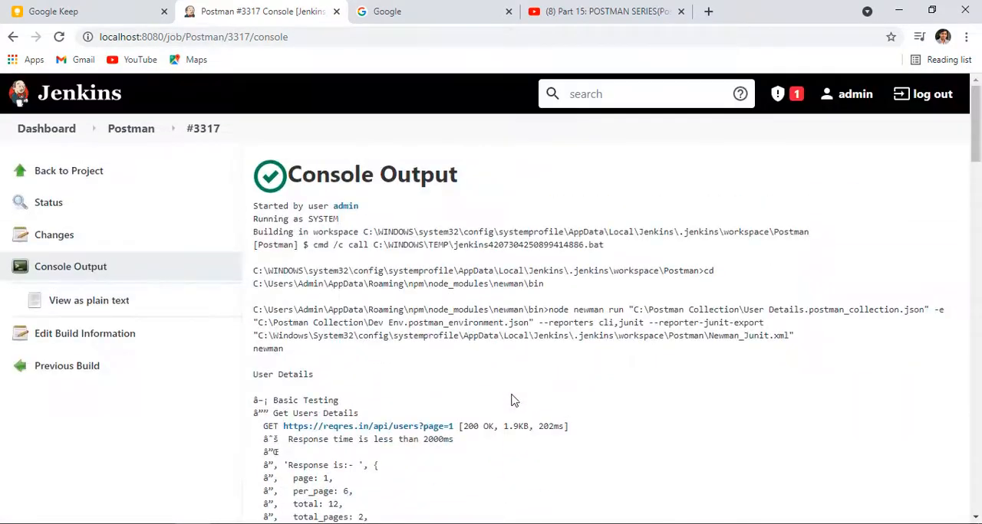
# Step: View the build's console output as plain text and check the executed assertions in the summary table
pyautogui.click(70, 306)
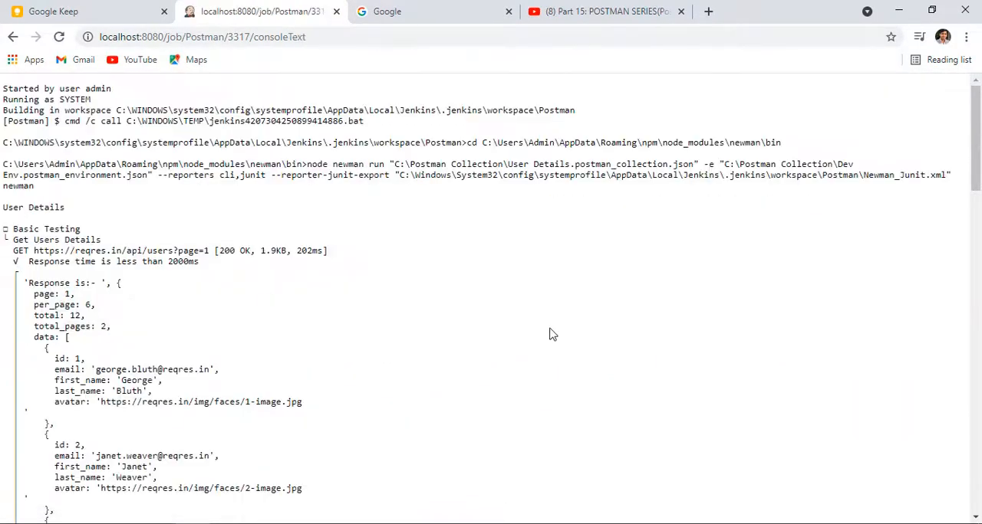
pyautogui.scroll(-10, 416, 309)
pyautogui.scroll(-10, 414, 317)
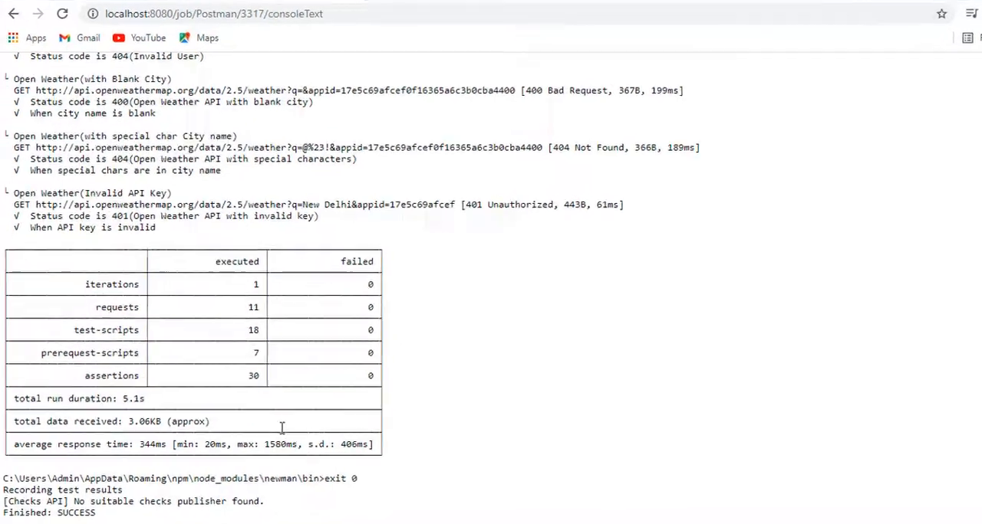
pyautogui.moveTo(465, 326); pyautogui.dragTo(502, 347)
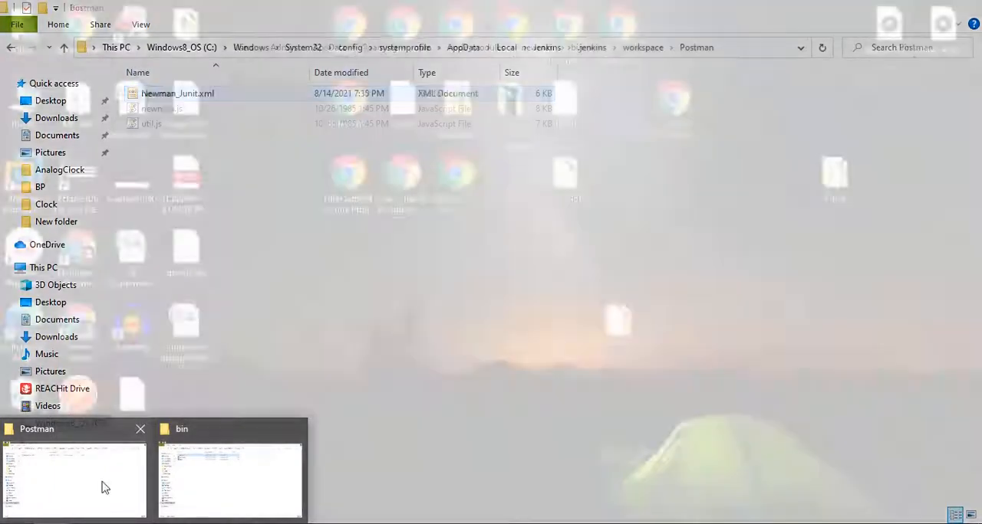
# Step: Switch to the Postman workspace folder in File Explorer and check for the Newman_Junit.xml report
pyautogui.click(103, 481)
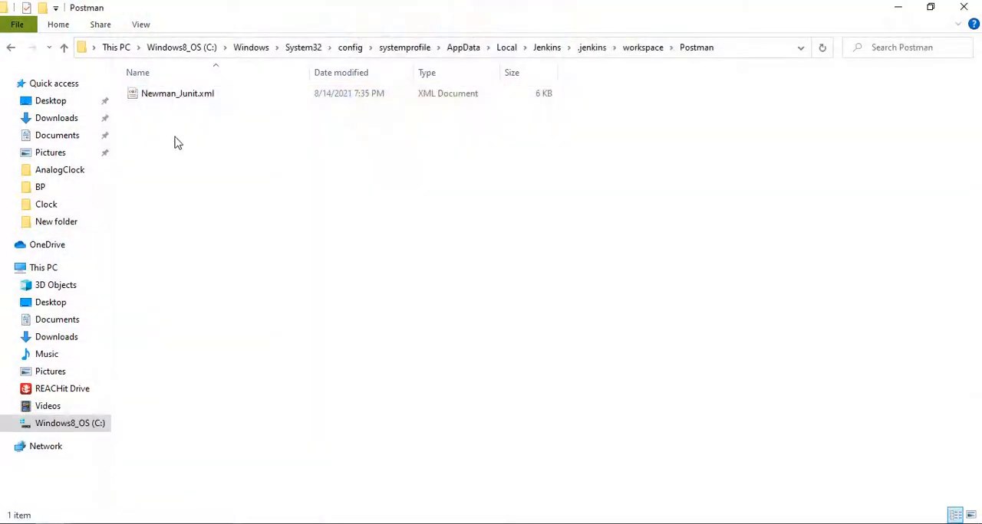
pyautogui.rightClick(175, 137)
pyautogui.click(153, 128)
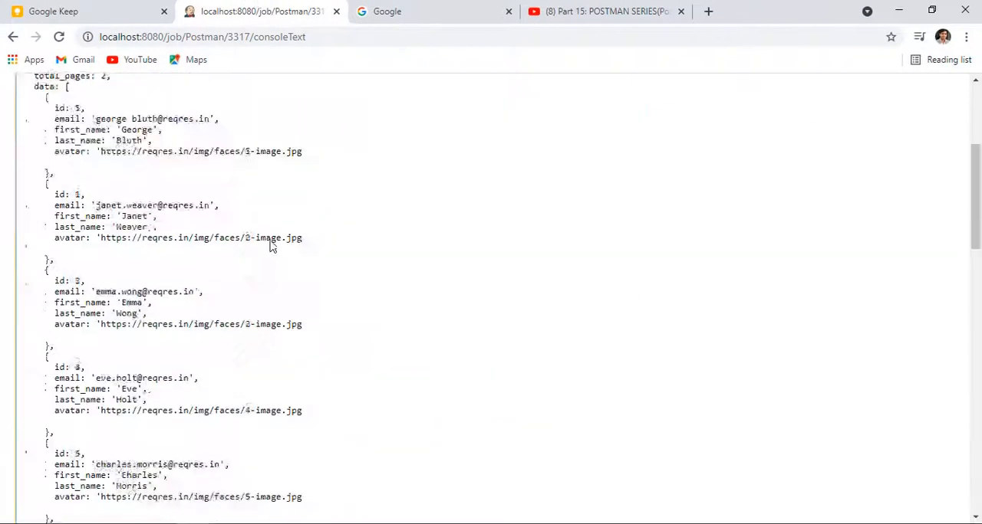
# Step: Return to the Postman project in Jenkins and open the test result of build #3317
pyautogui.scroll(5, 270, 246)
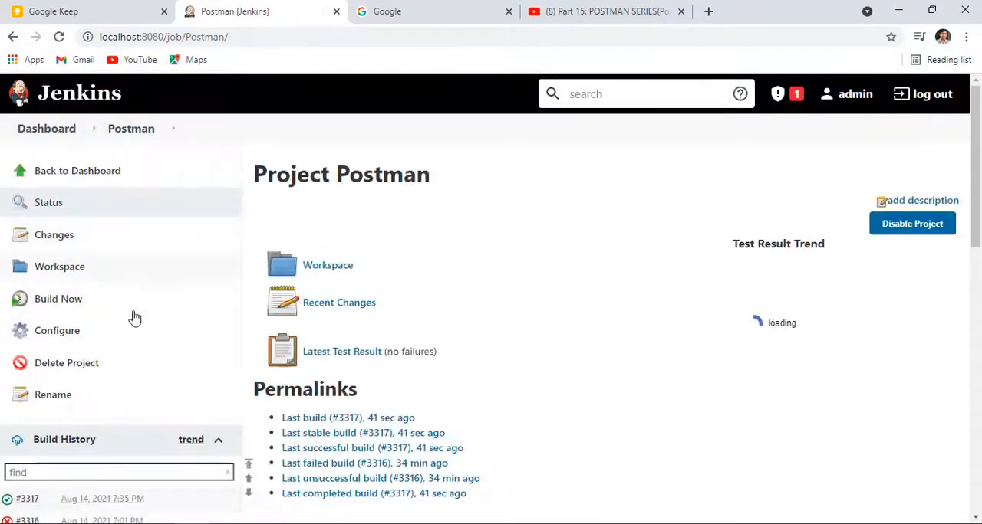
pyautogui.scroll(-4, 135, 318)
pyautogui.click(35, 214)
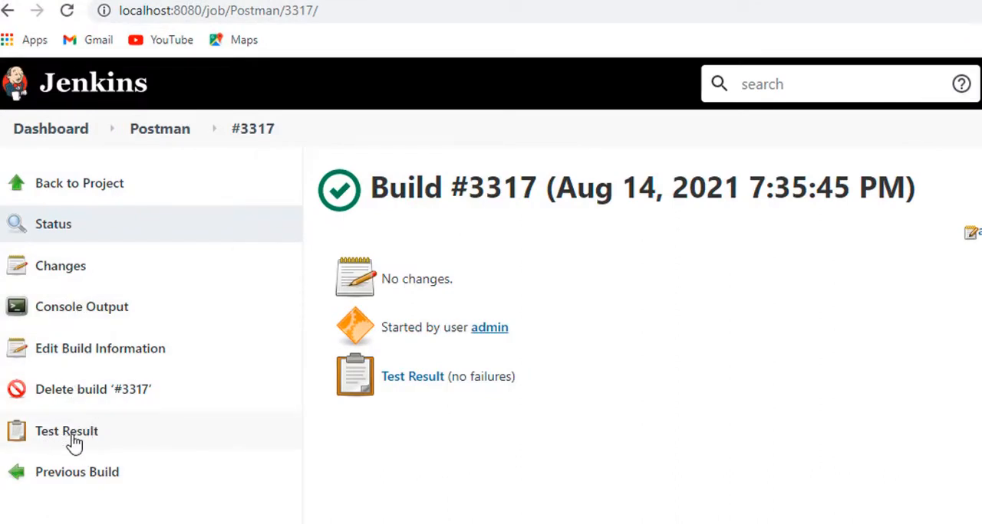
pyautogui.click(72, 441)
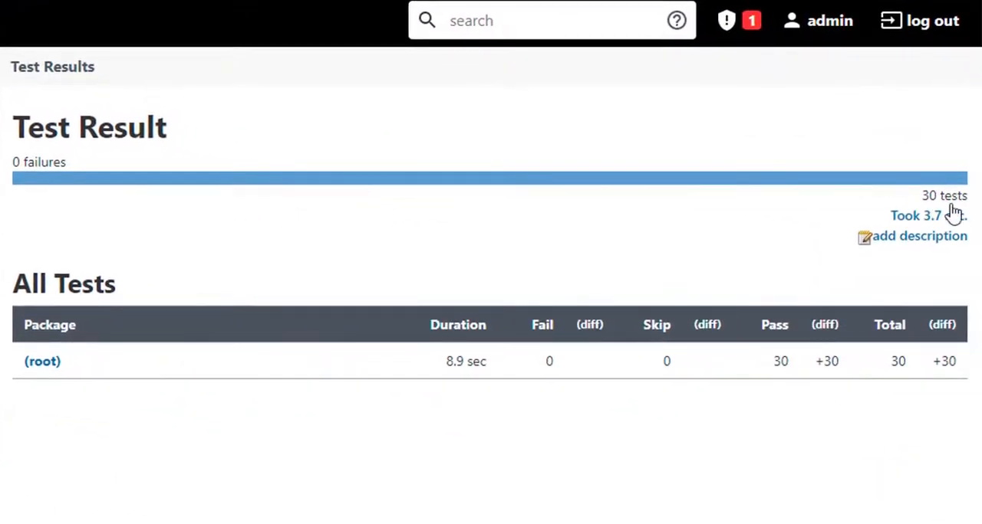
# Step: Drill down through the (root) package to the UserDetails class and examine its list of tests
pyautogui.click(38, 365)
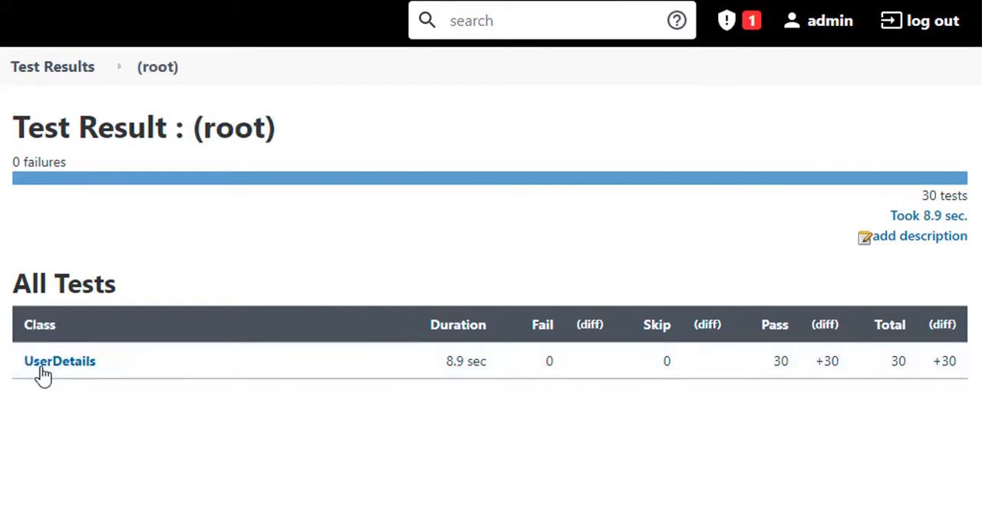
pyautogui.click(40, 365)
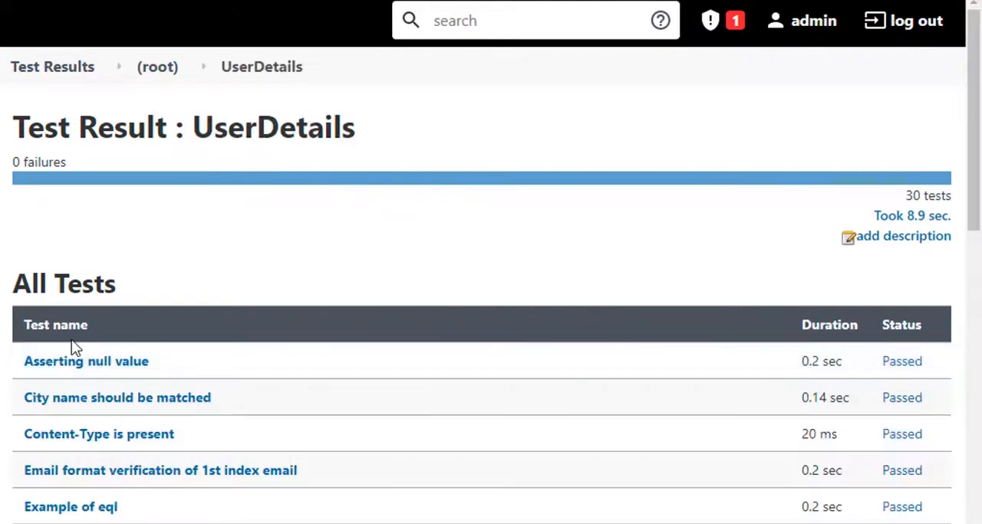
pyautogui.scroll(-1, 381, 281)
pyautogui.scroll(-4, 381, 280)
pyautogui.scroll(5, 241, 158)
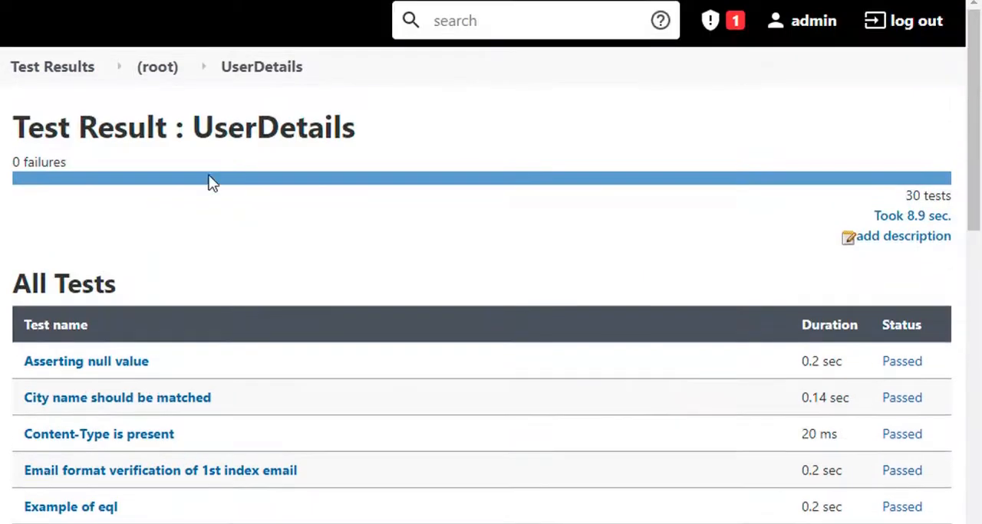
pyautogui.scroll(-11, 208, 182)
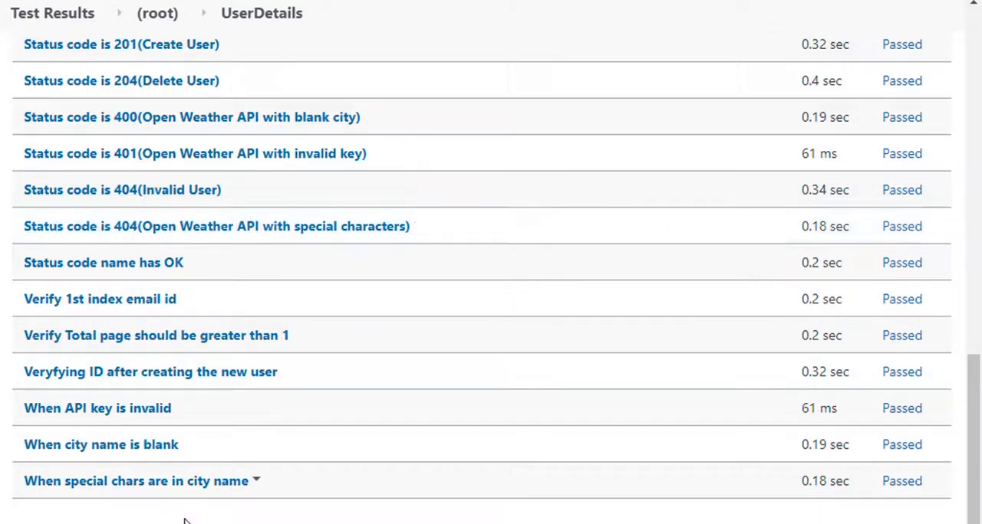
pyautogui.scroll(8, 222, 264)
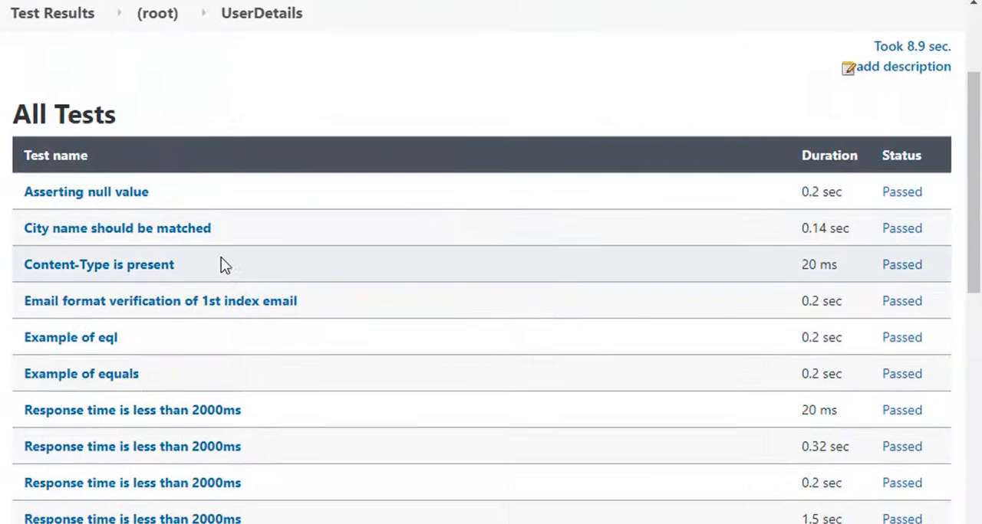
# Step: Inspect the "Asserting null value" and "Status code is 400(Open Weather API with blank city)" test results, then return to the UserDetails list
pyautogui.click(33, 195)
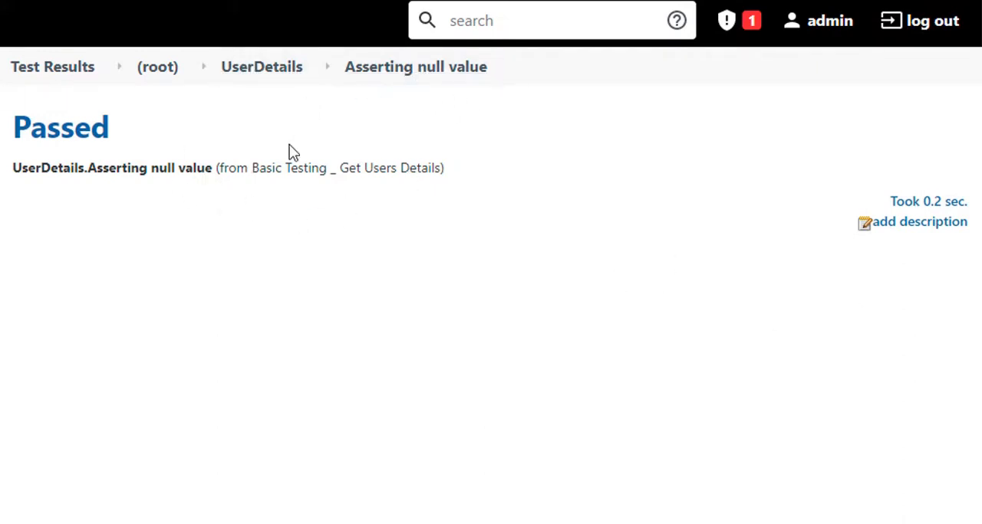
pyautogui.click(268, 77)
pyautogui.scroll(-10, 147, 346)
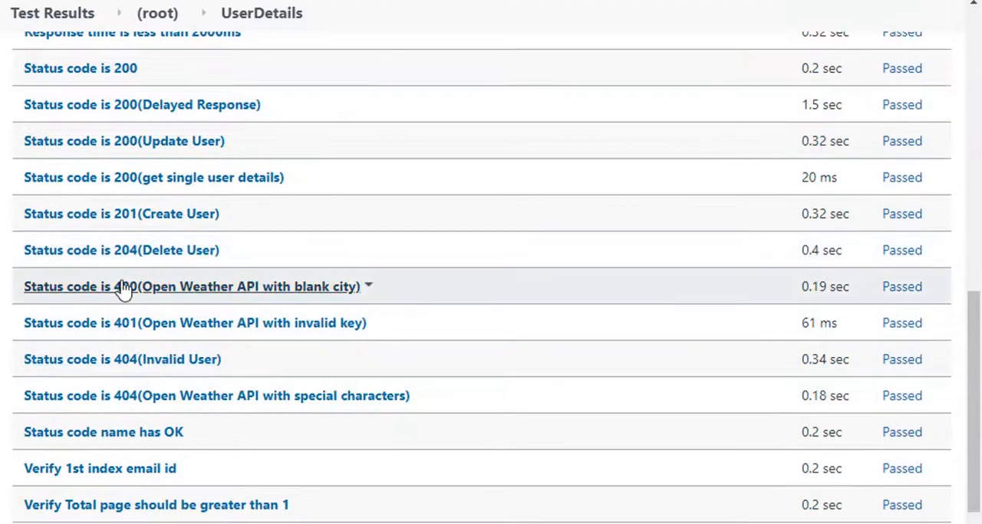
pyautogui.click(122, 290)
pyautogui.hotkey('alt', 'Left')
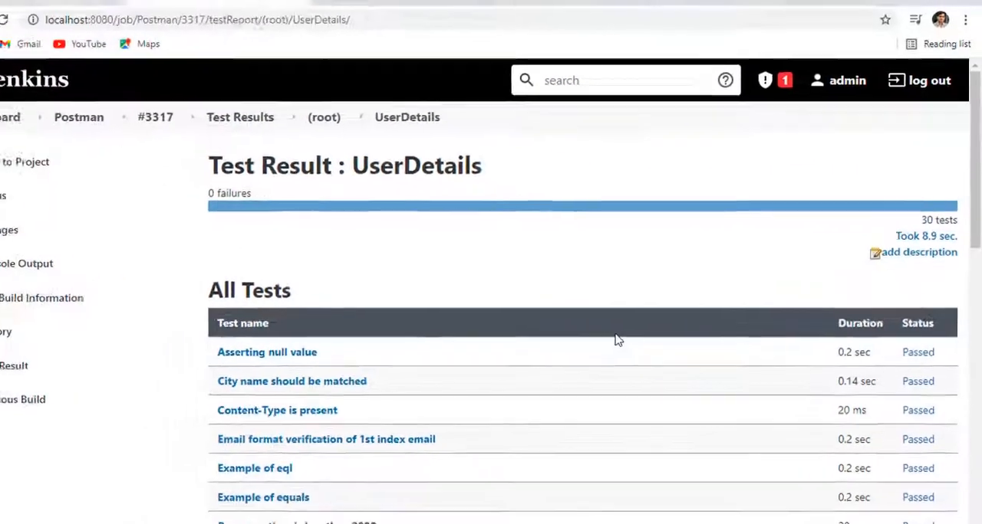
pyautogui.scroll(-4, 618, 340)
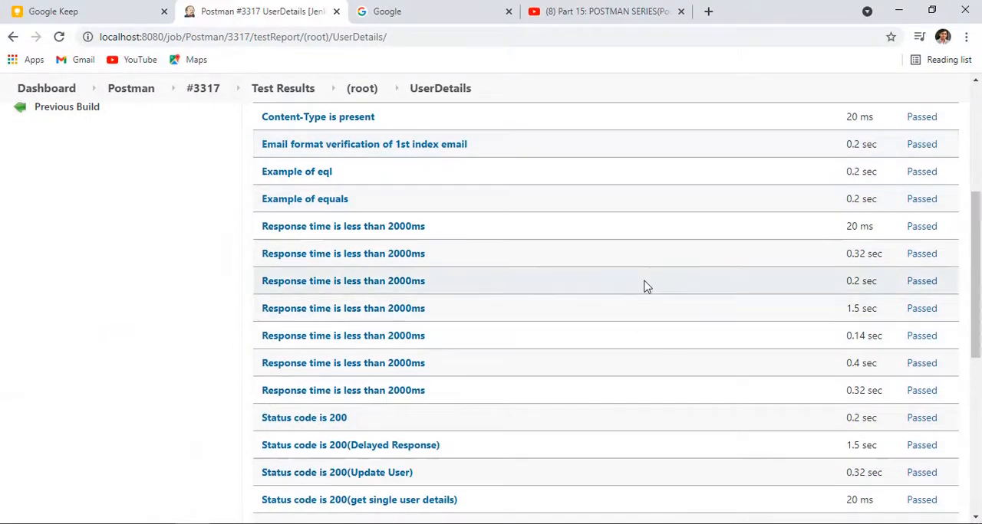
pyautogui.scroll(5, 653, 302)
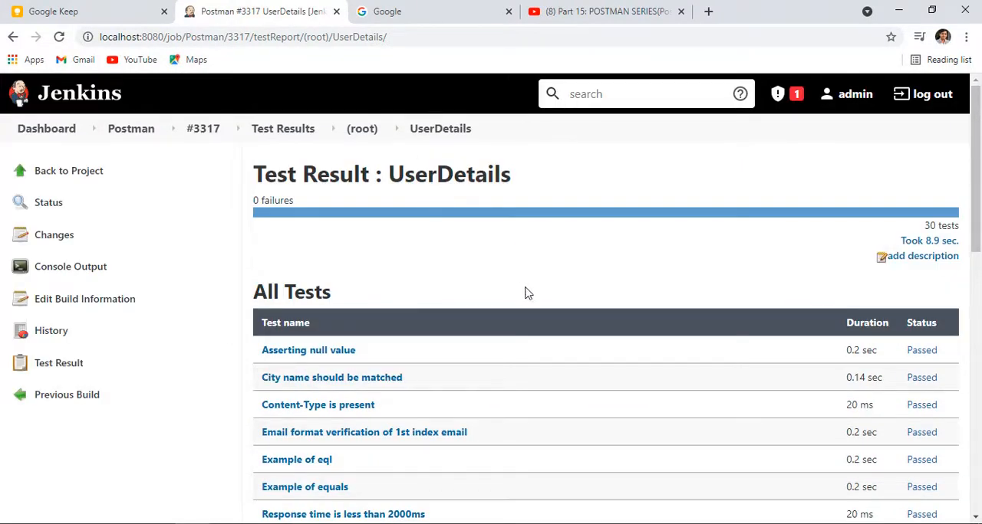
# Step: View the history chart of the (root) test results and open the previous build
pyautogui.hotkey('alt', 'Left')
pyautogui.click(55, 336)
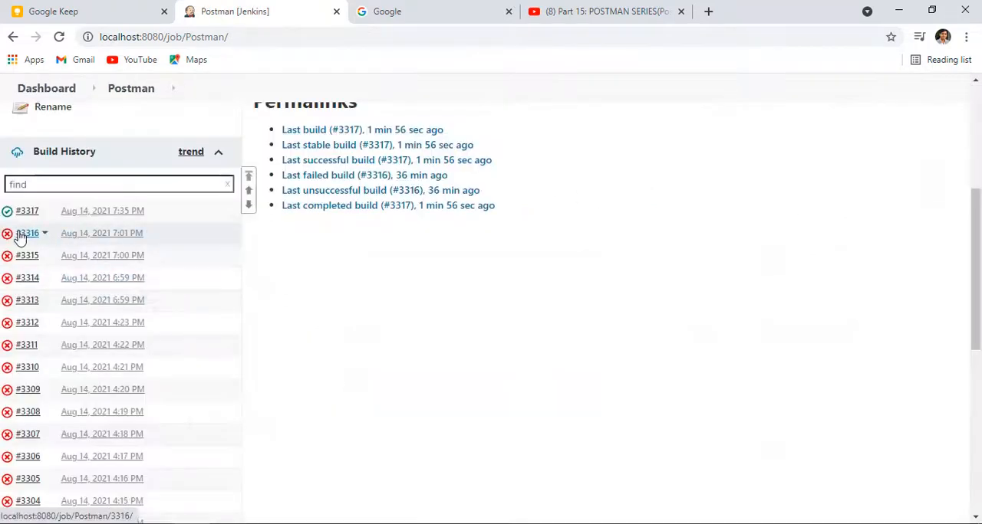
pyautogui.click(19, 236)
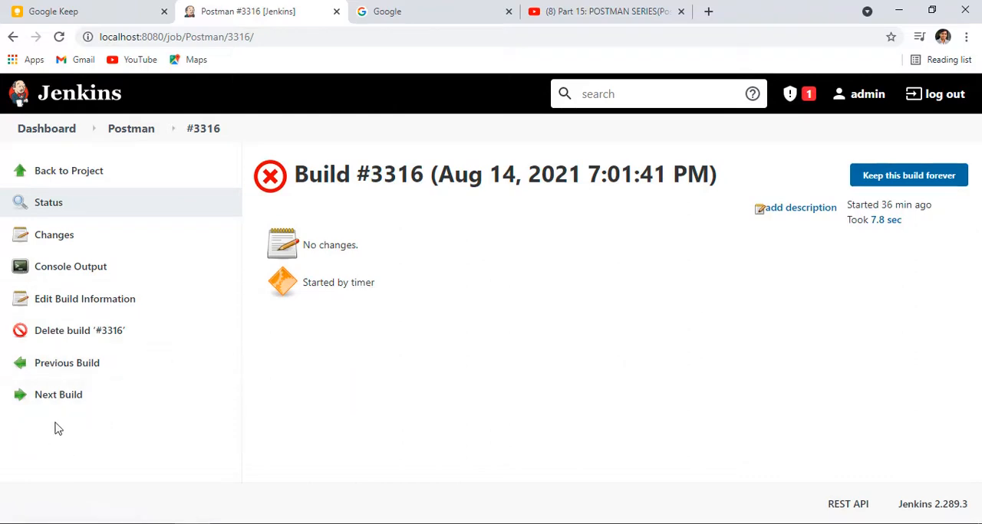
# Step: Return to the Postman project page and review its test result trend and build history
pyautogui.click(135, 130)
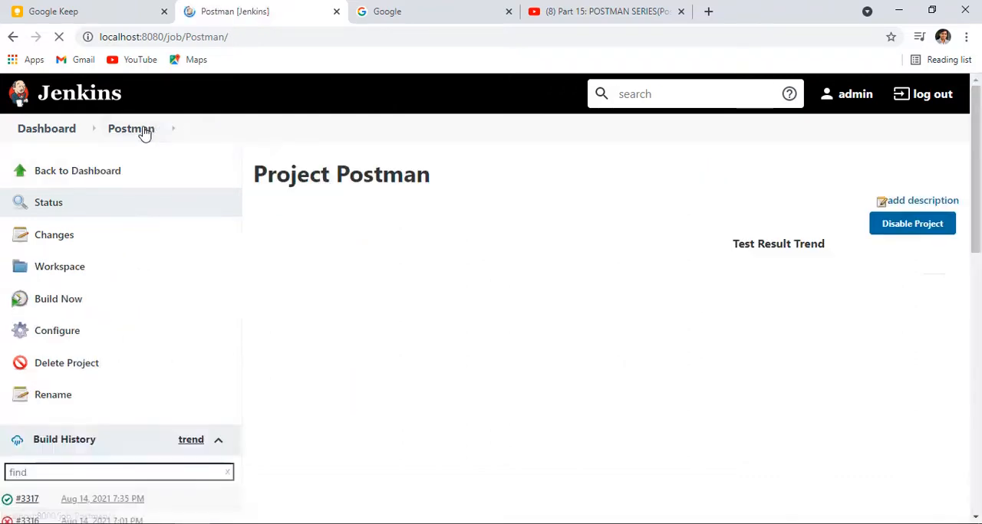
pyautogui.scroll(-4, 95, 360)
pyautogui.scroll(4, 94, 358)
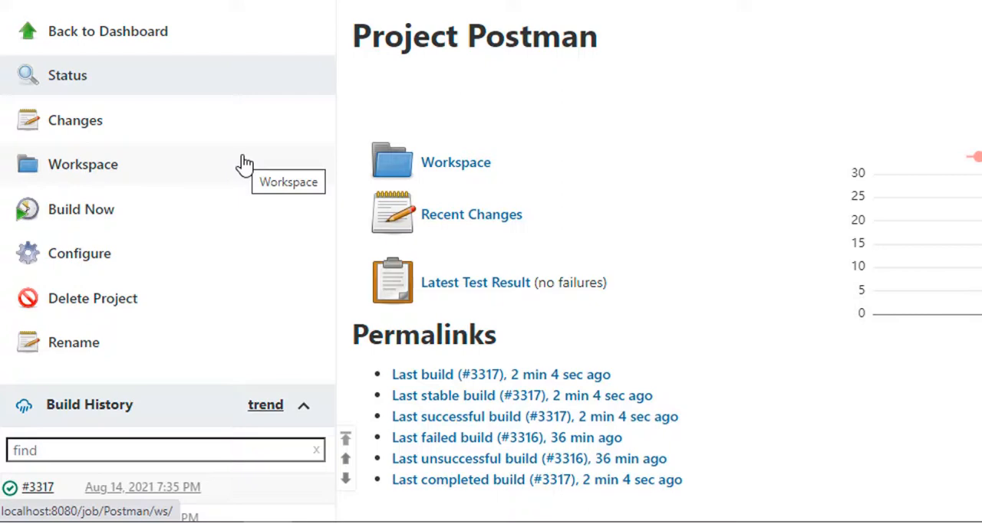
pyautogui.scroll(-5, 107, 168)
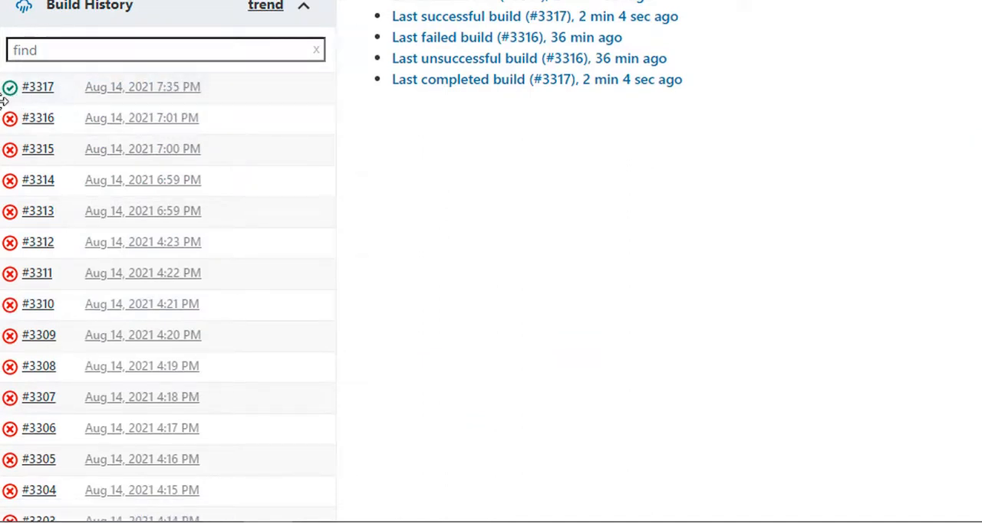
pyautogui.scroll(5, 246, 159)
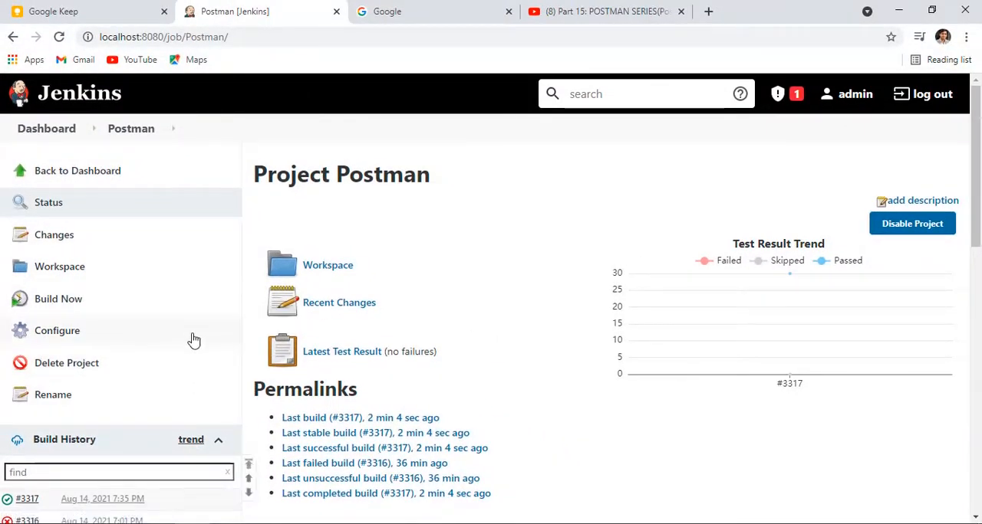
# Step: Highlight "HTML Publisher" in step 3 of the Notepad notes, and open the Postman project's configuration in Jenkins
pyautogui.click(284, 523)
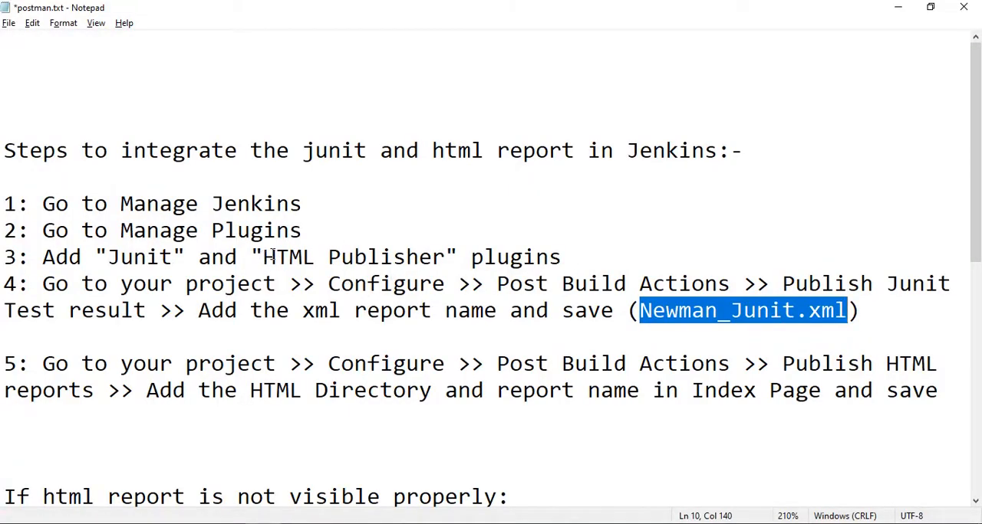
pyautogui.moveTo(263, 256); pyautogui.dragTo(446, 257)
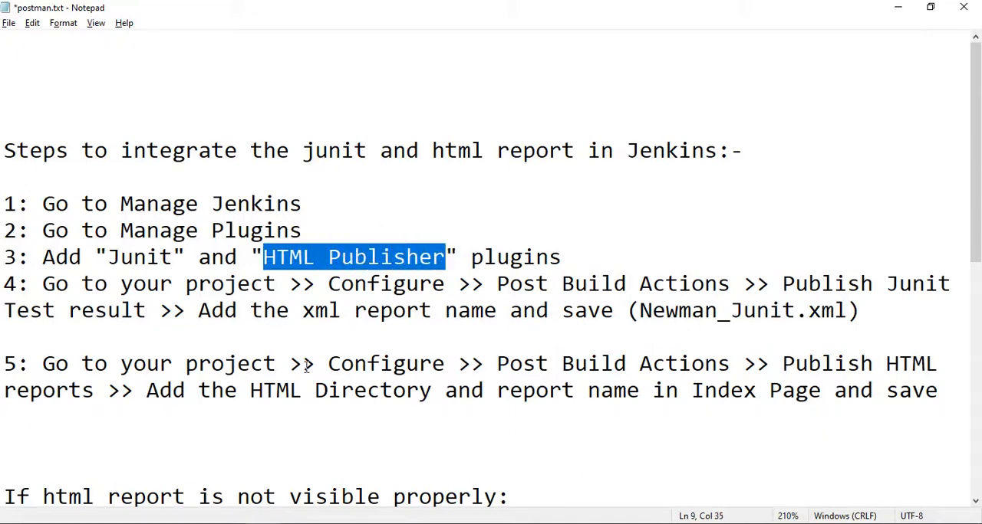
pyautogui.hotkey('alt', 'Tab')
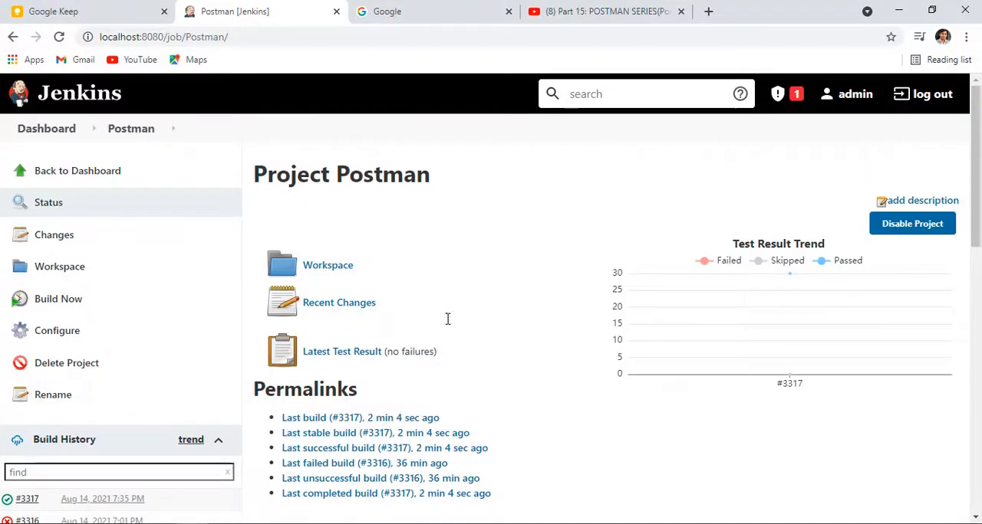
pyautogui.click(140, 132)
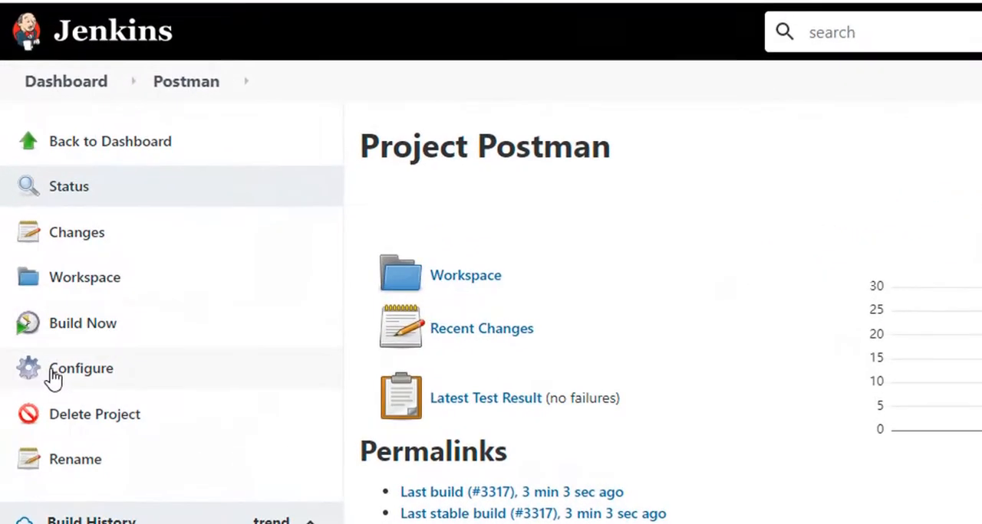
pyautogui.click(39, 332)
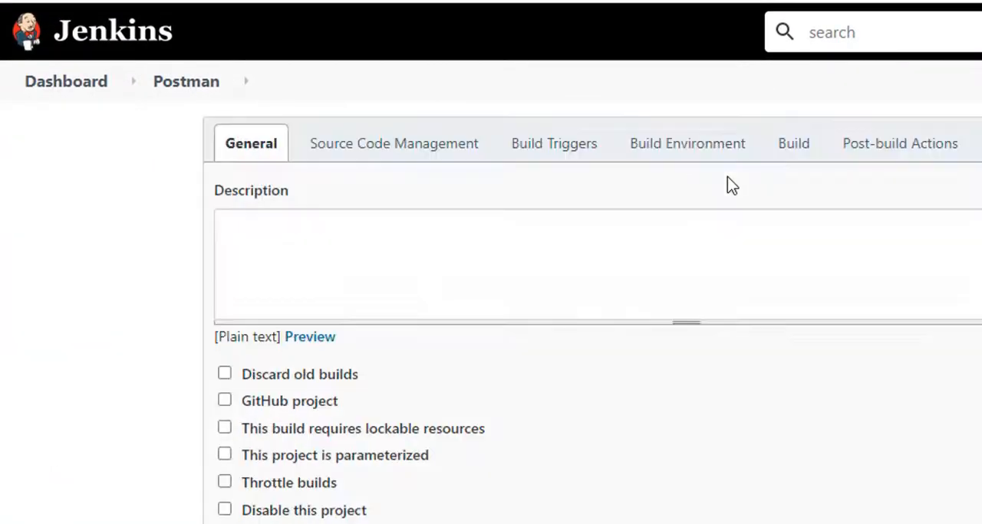
# Step: Add a Publish HTML reports post-build action to the Postman project and add a report entry to it
pyautogui.click(892, 157)
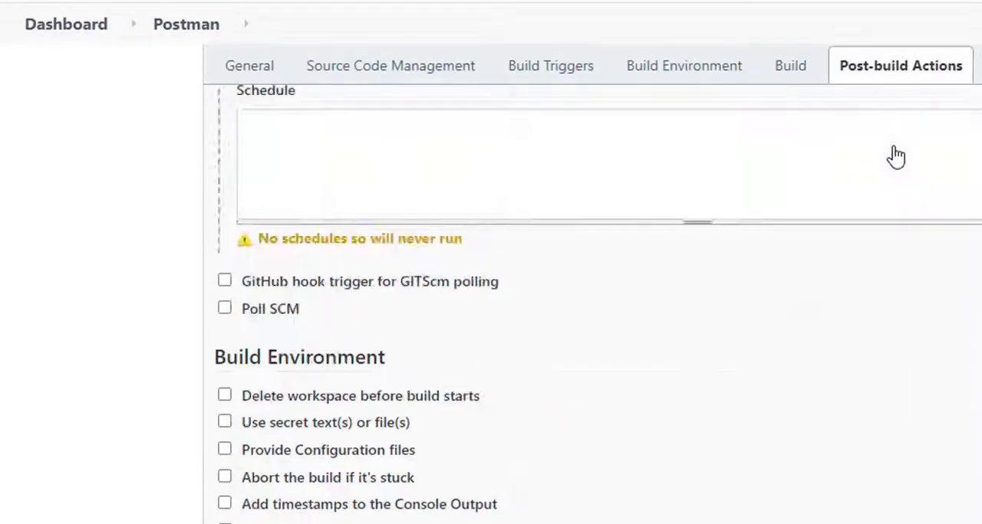
pyautogui.scroll(5, 23, 401)
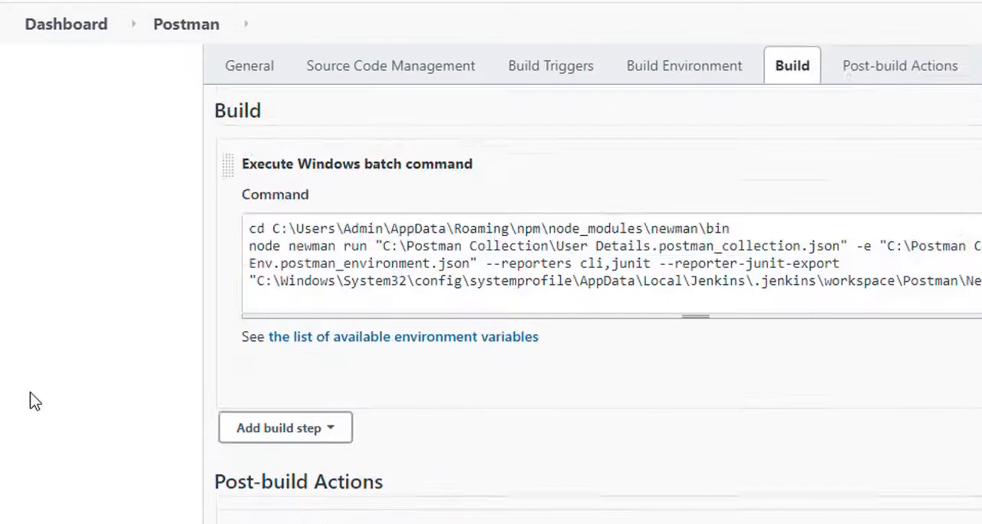
pyautogui.scroll(-5, 395, 436)
pyautogui.click(368, 425)
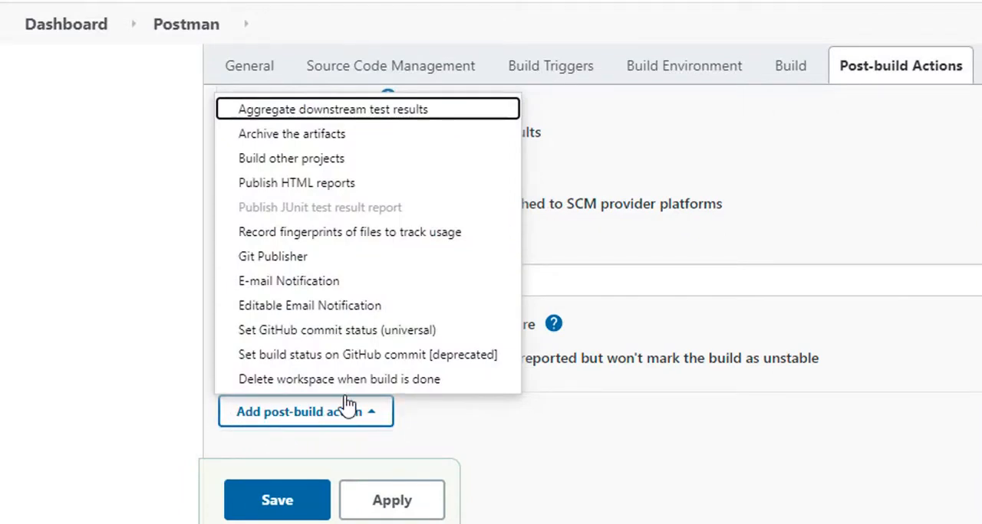
pyautogui.click(296, 184)
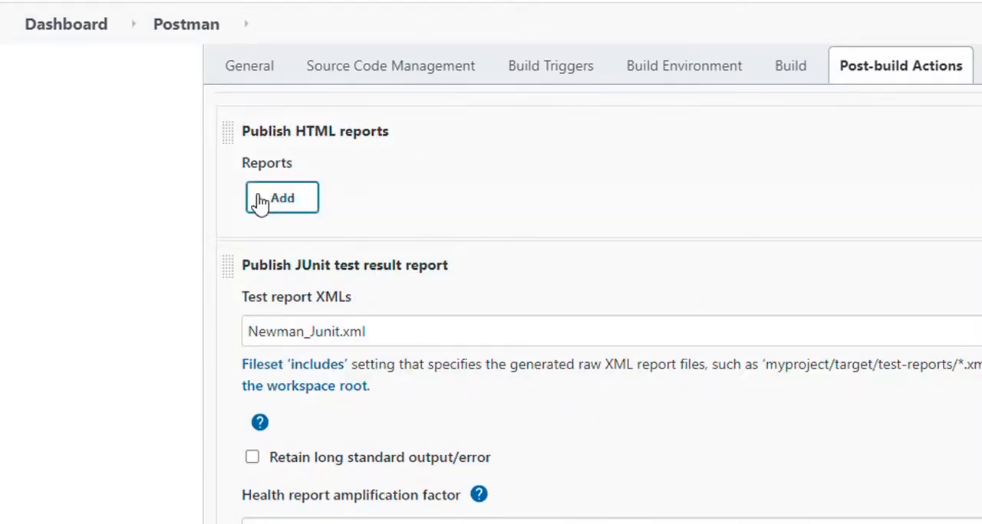
pyautogui.click(282, 200)
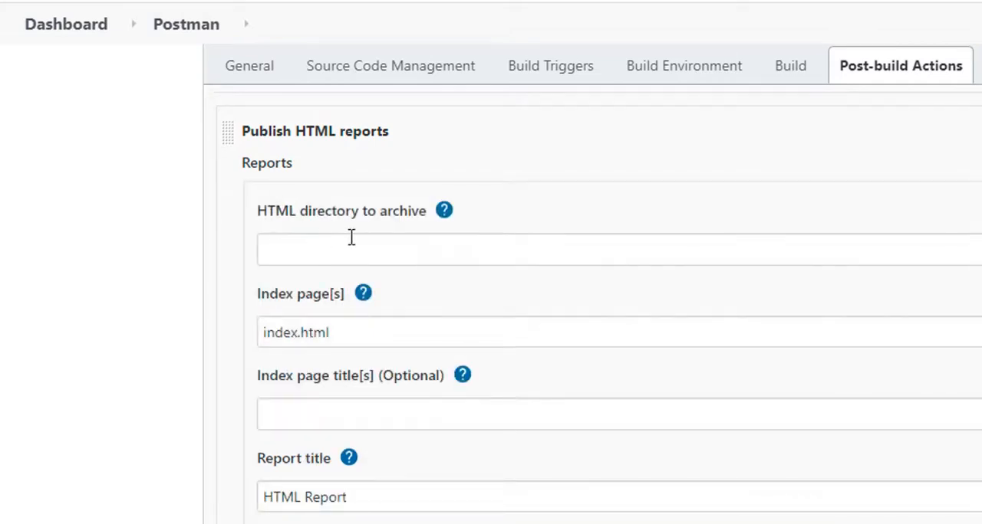
# Step: Copy the Postman workspace folder's path from File Explorer and enter it as the HTML directory to archive in Jenkins
pyautogui.moveTo(259, 217); pyautogui.dragTo(422, 205)
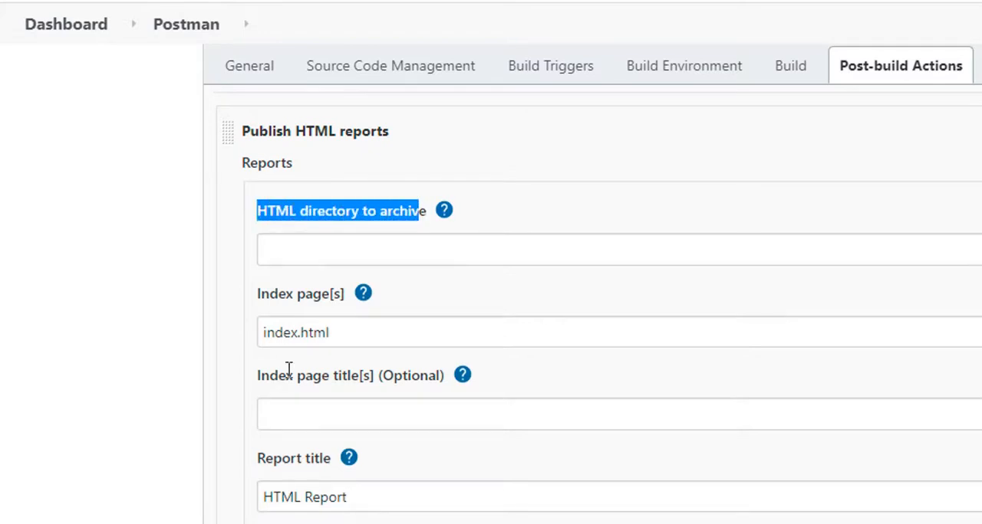
pyautogui.click(219, 523)
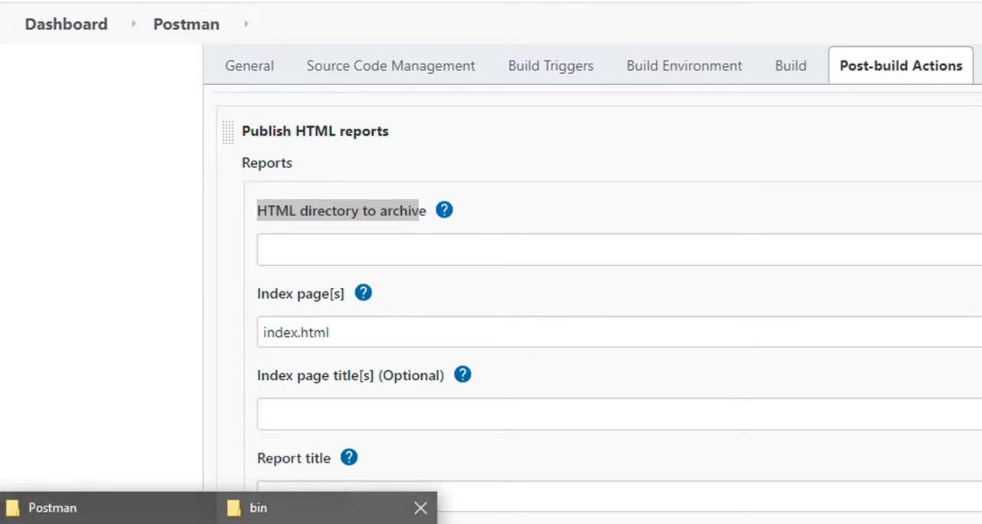
pyautogui.click(269, 506)
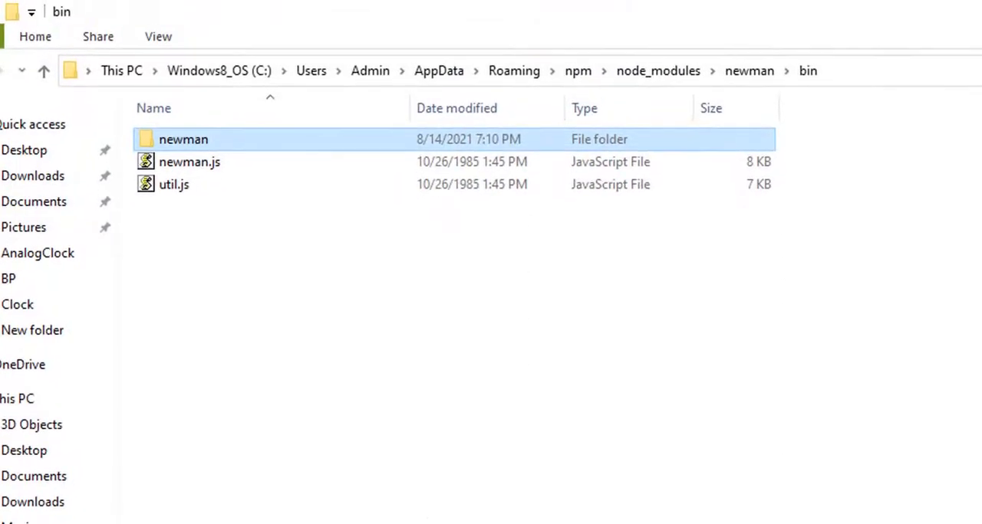
pyautogui.click(218, 523)
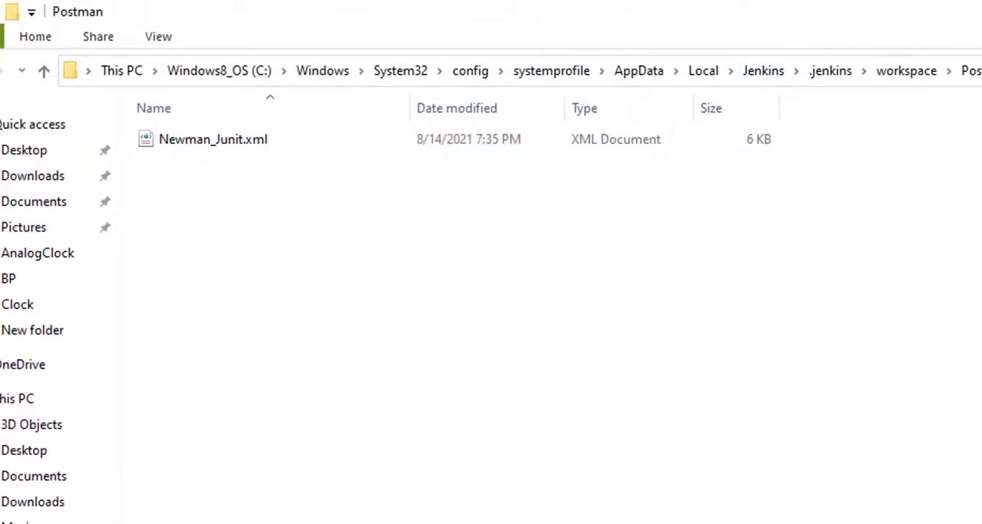
pyautogui.click(977, 71)
pyautogui.hotkey('ctrl', 'c')
pyautogui.hotkey('alt', 'Tab')
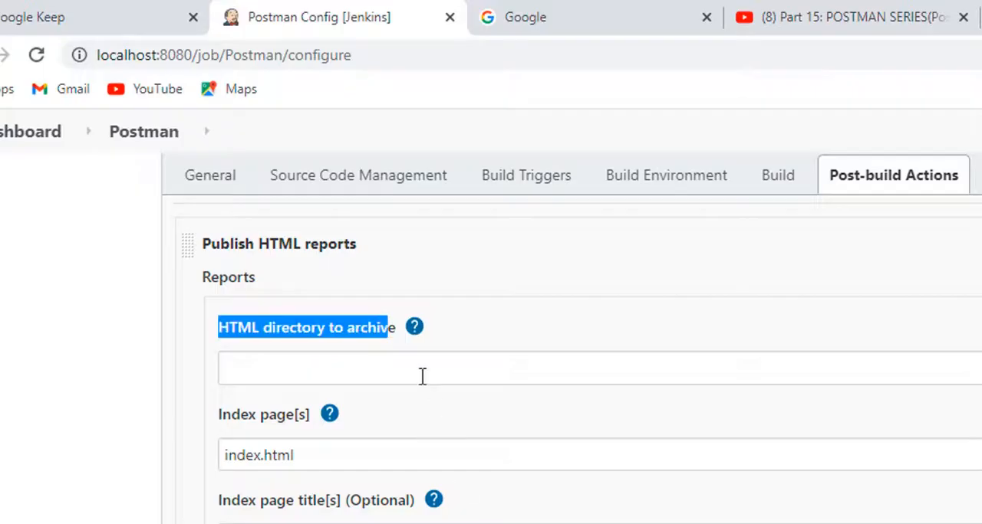
pyautogui.click(401, 366)
pyautogui.hotkey('ctrl', 'v')
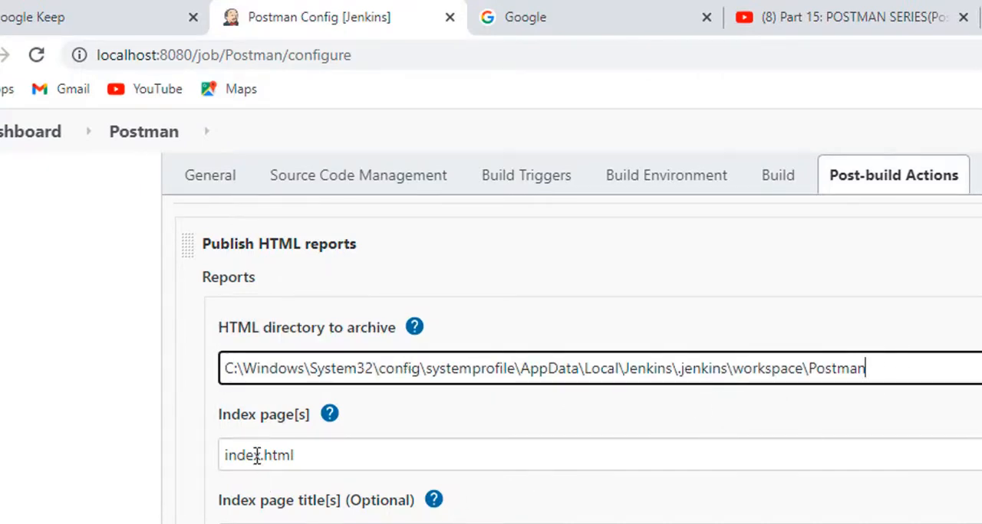
# Step: Copy Newman_Junit.xml from the JUnit report settings and use it to replace the HTML report's index page name
pyautogui.press('Tab')
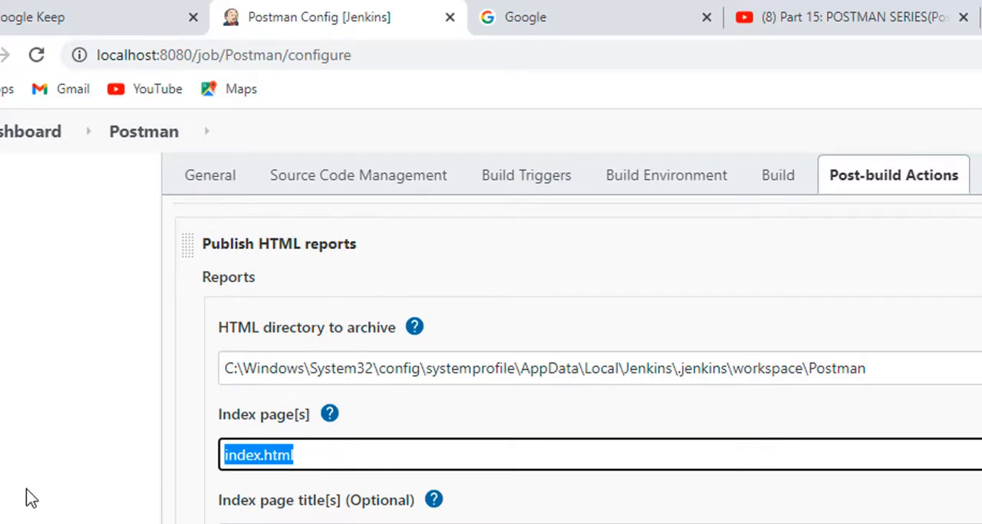
pyautogui.scroll(-5, 26, 500)
pyautogui.click(395, 459)
pyautogui.hotkey('ctrl', 'a')
pyautogui.hotkey('ctrl', 'c')
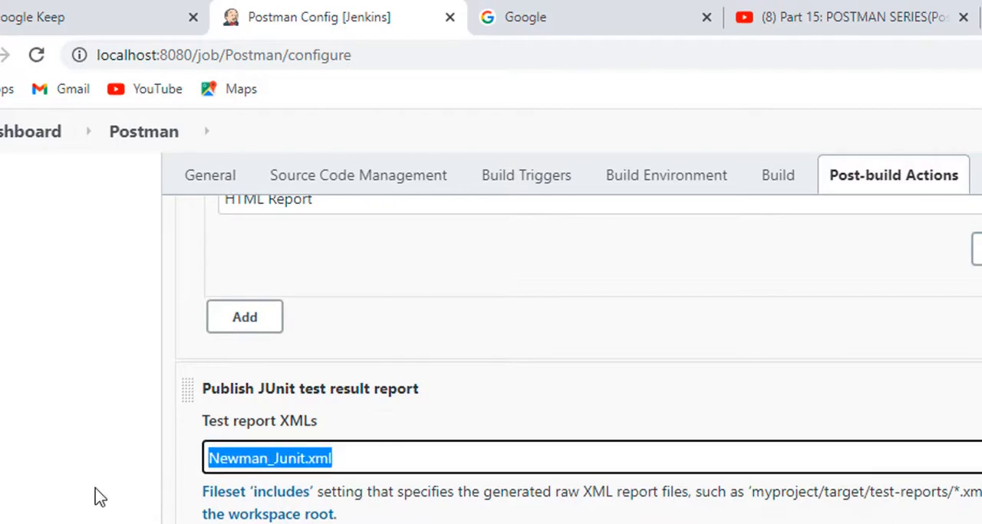
pyautogui.scroll(5, 102, 497)
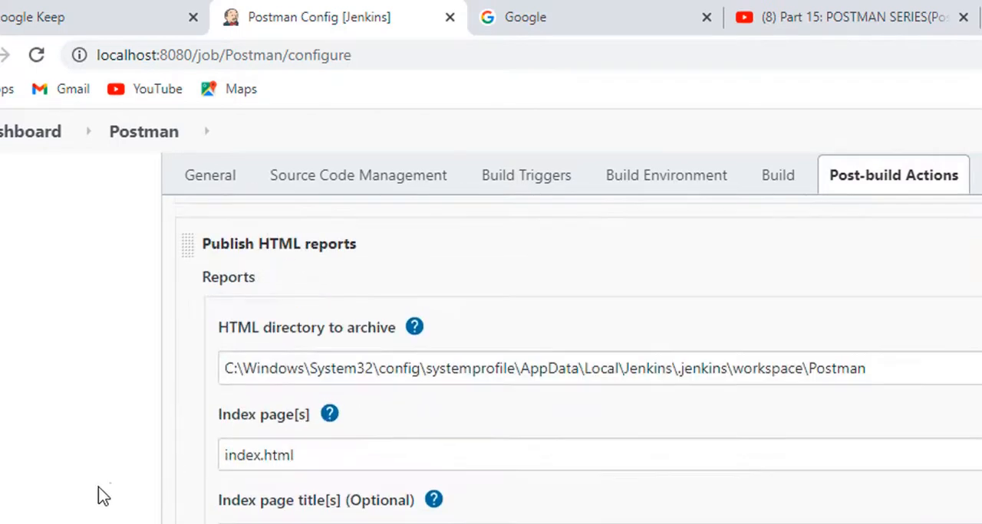
pyautogui.click(382, 467)
pyautogui.hotkey('ctrl', 'a')
pyautogui.hotkey('ctrl', 'v')
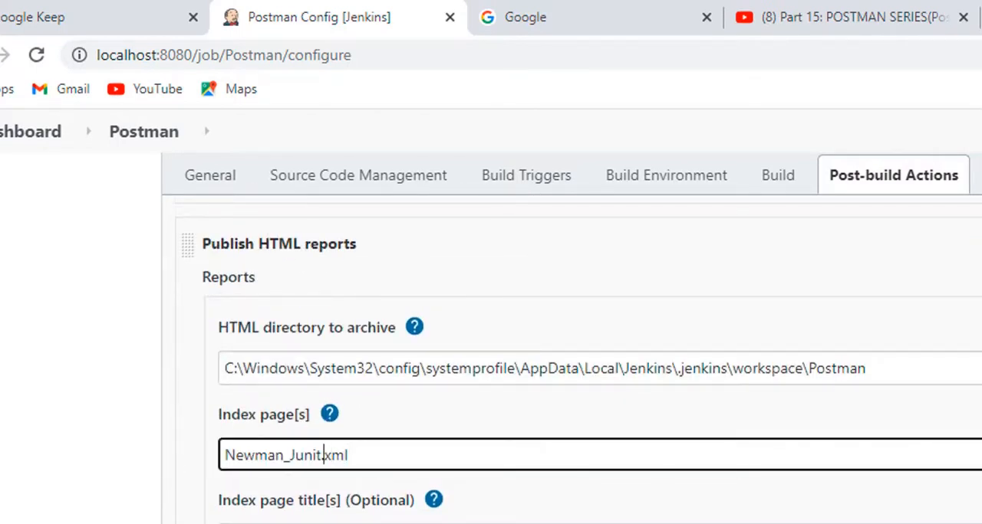
# Step: Change the HTML report's index page name to Newman_HTML_Report.html
pyautogui.hotkey('shift', 'Left')
pyautogui.hotkey('shift', 'Left')
pyautogui.hotkey('shift', 'Left')
pyautogui.hotkey('shift', 'Left')
pyautogui.write('H')
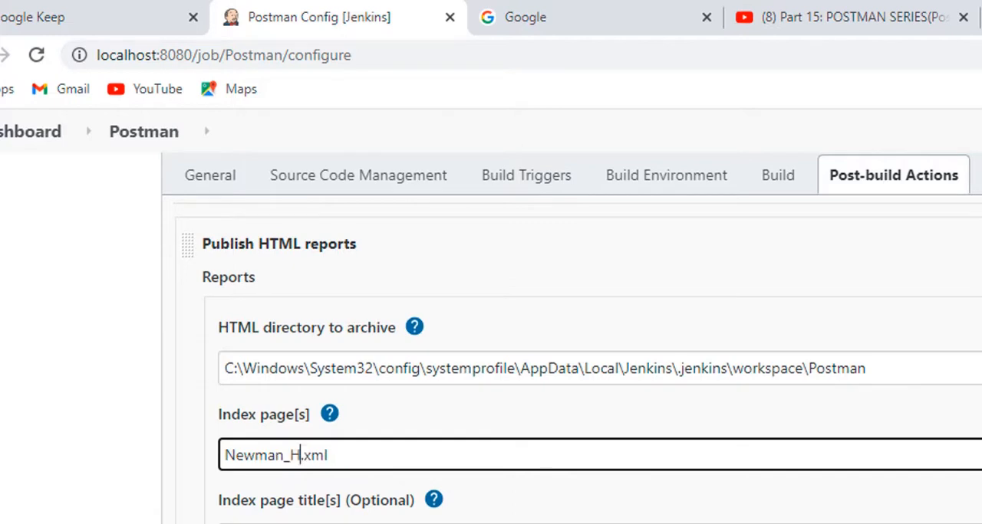
pyautogui.write('TML')
pyautogui.press('Right')
pyautogui.hotkey('shift', 'End')
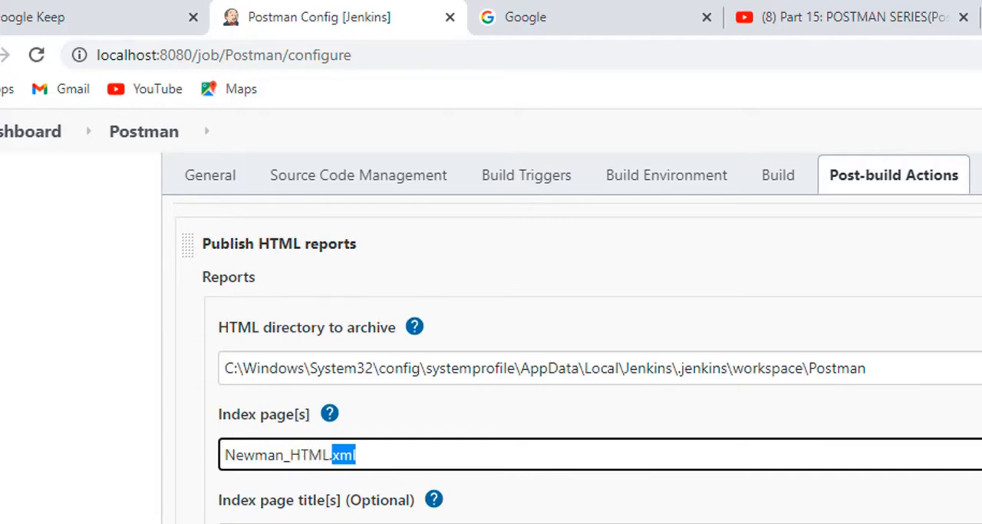
pyautogui.write('htm')
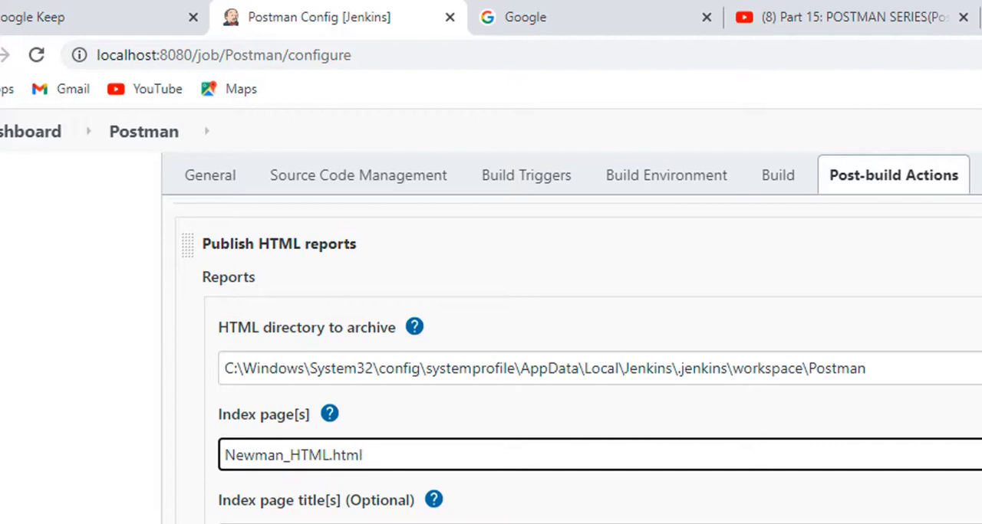
pyautogui.write('l')
pyautogui.click(69, 457)
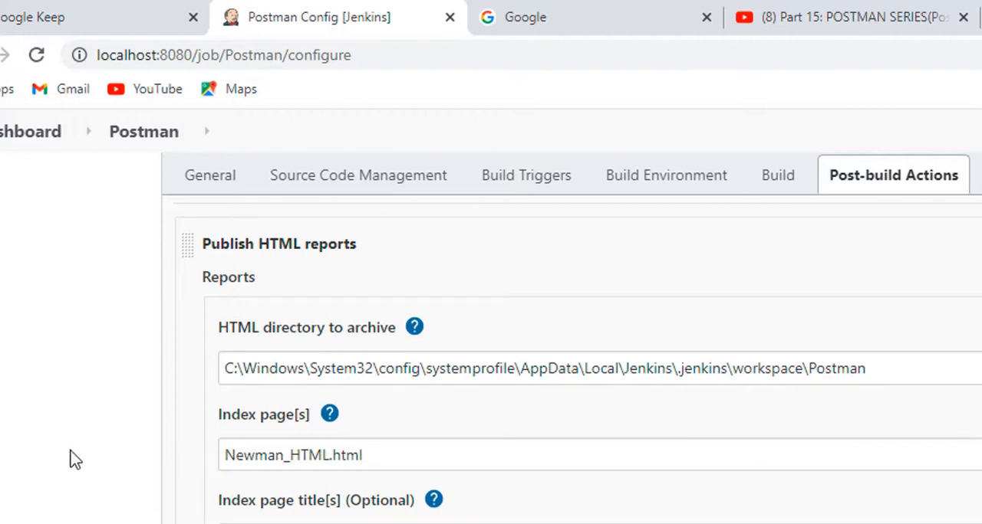
pyautogui.click(332, 456)
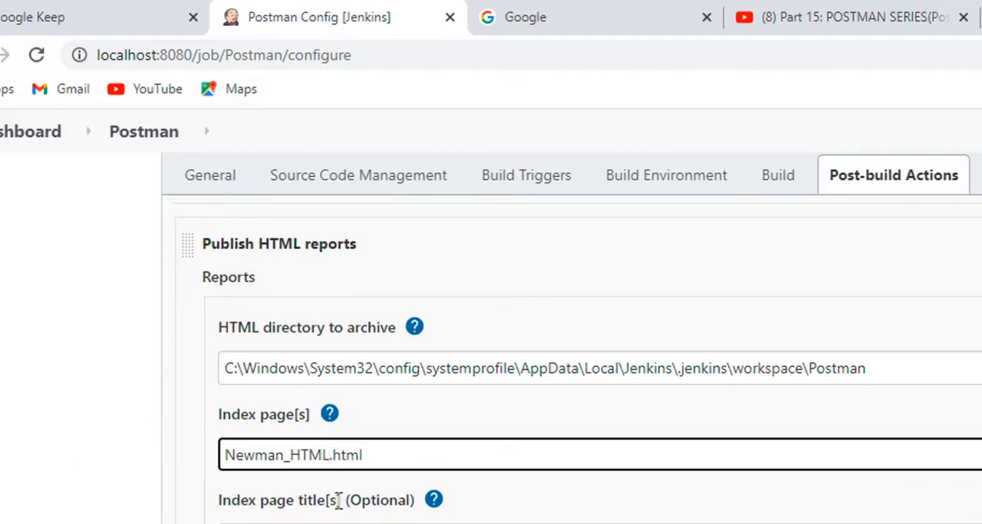
pyautogui.write('_Report')
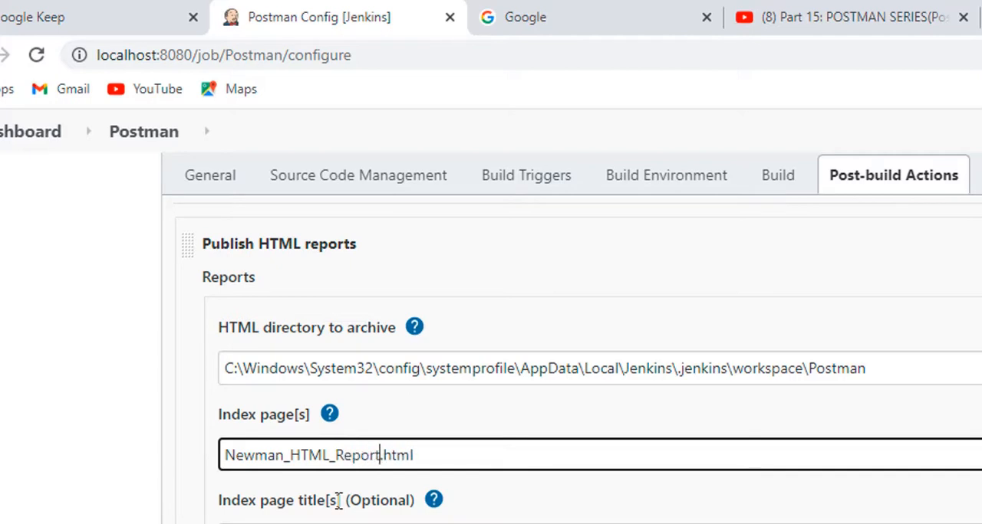
pyautogui.click(93, 423)
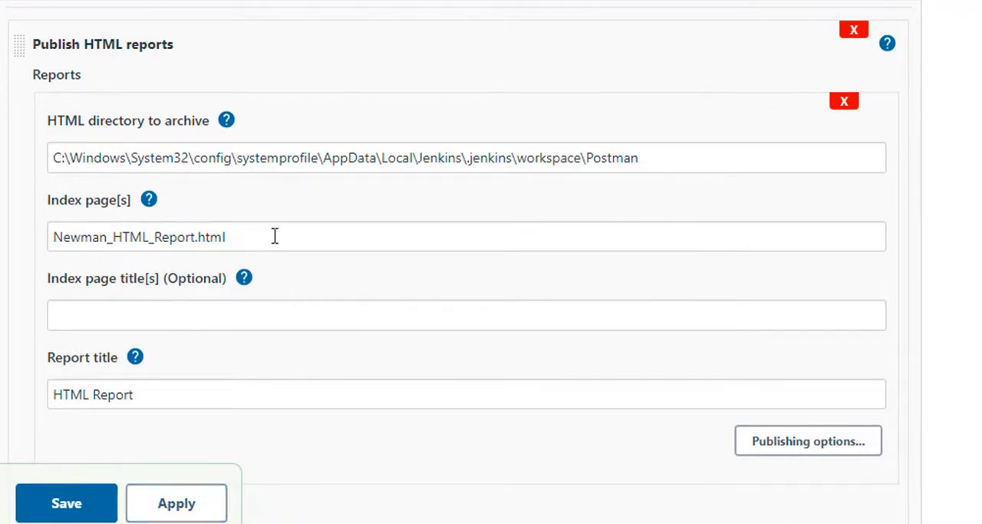
# Step: Copy the index page name Newman_HTML_Report.html, and apply and save the Postman project's configuration
pyautogui.click(245, 240)
pyautogui.hotkey('ctrl', 'a')
pyautogui.hotkey('ctrl', 'c')
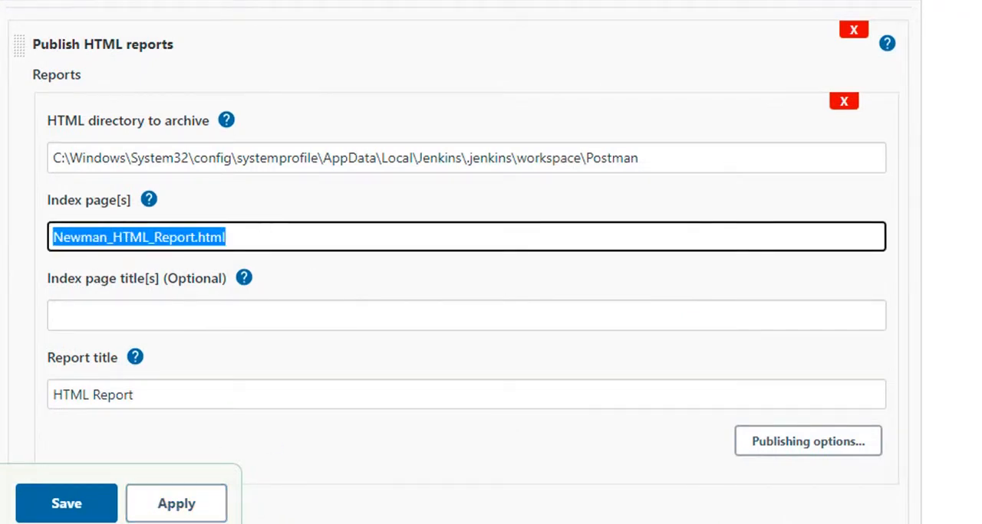
pyautogui.click(175, 506)
pyautogui.click(42, 507)
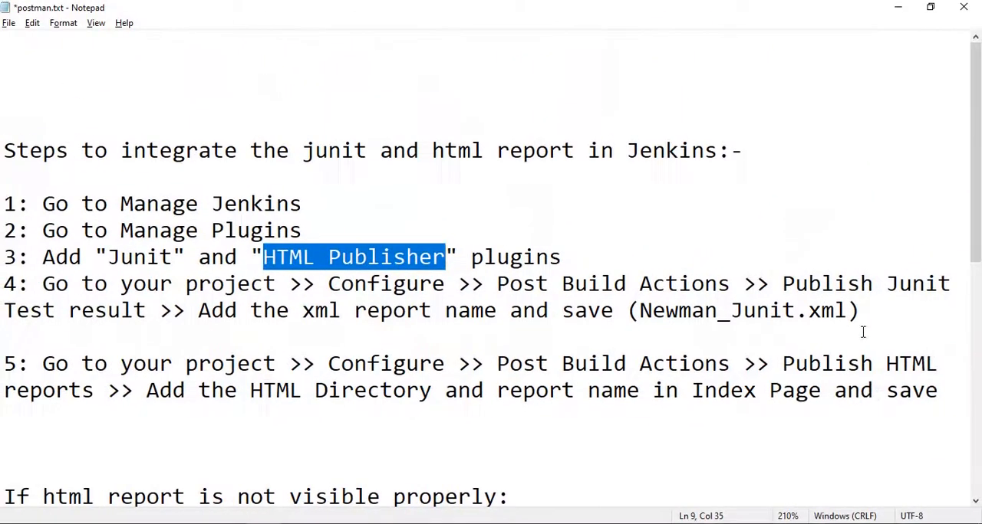
# Step: Add Newman_HTML_Report.html on its own line below step 5 of the Notepad notes
pyautogui.click(765, 433)
pyautogui.hotkey('ctrl', 'v')
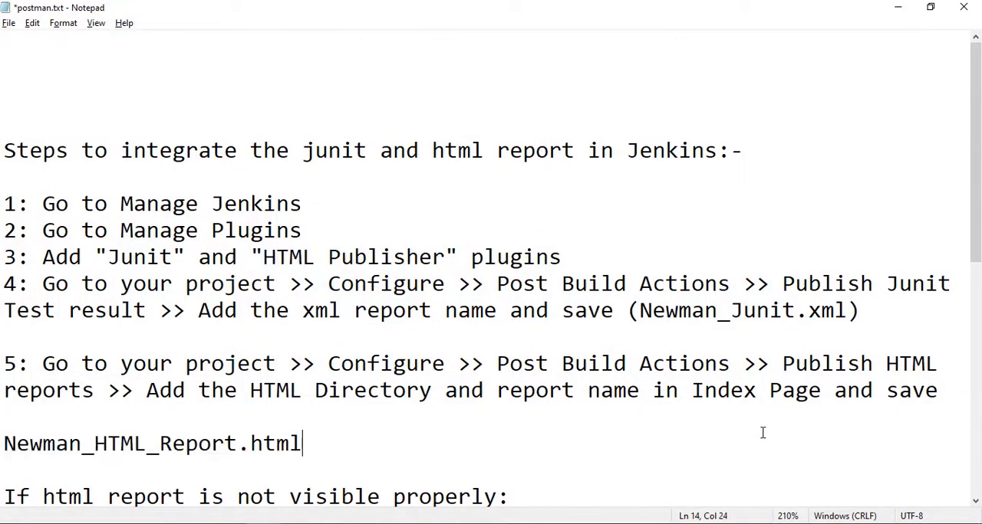
pyautogui.press('Return')
# Step: Return to Jenkins and reopen the Postman project's configuration at the Windows batch command of the Build section
pyautogui.hotkey('alt', 'Tab')
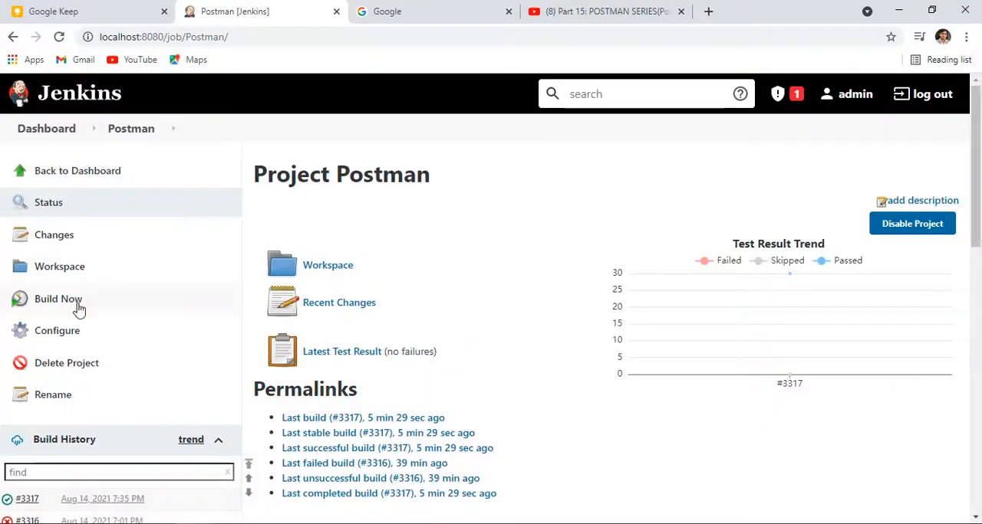
pyautogui.scroll(-4, 91, 368)
pyautogui.scroll(4, 44, 305)
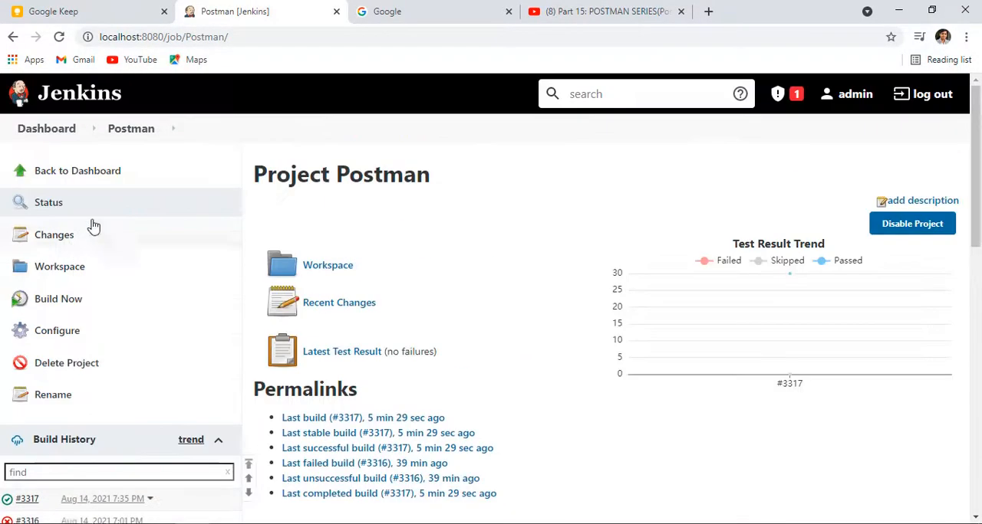
pyautogui.click(125, 132)
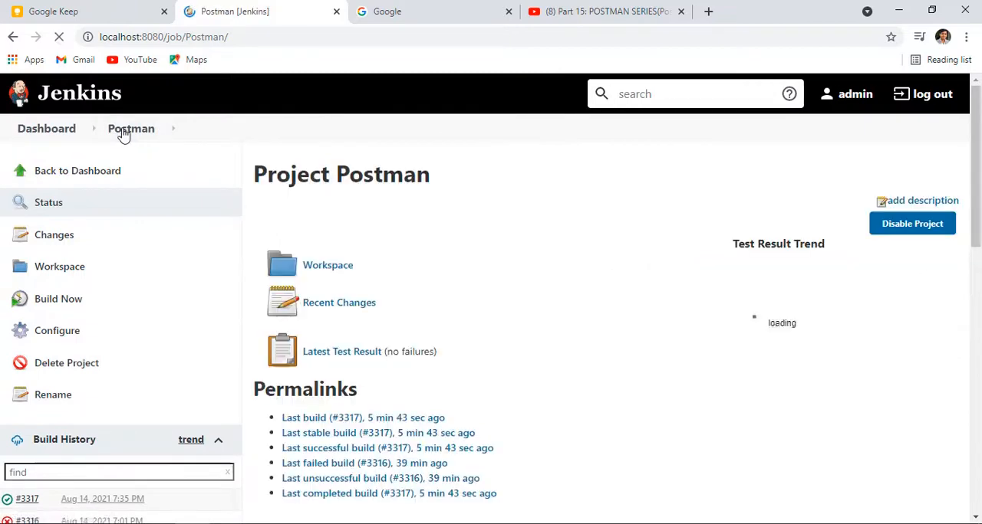
pyautogui.click(64, 336)
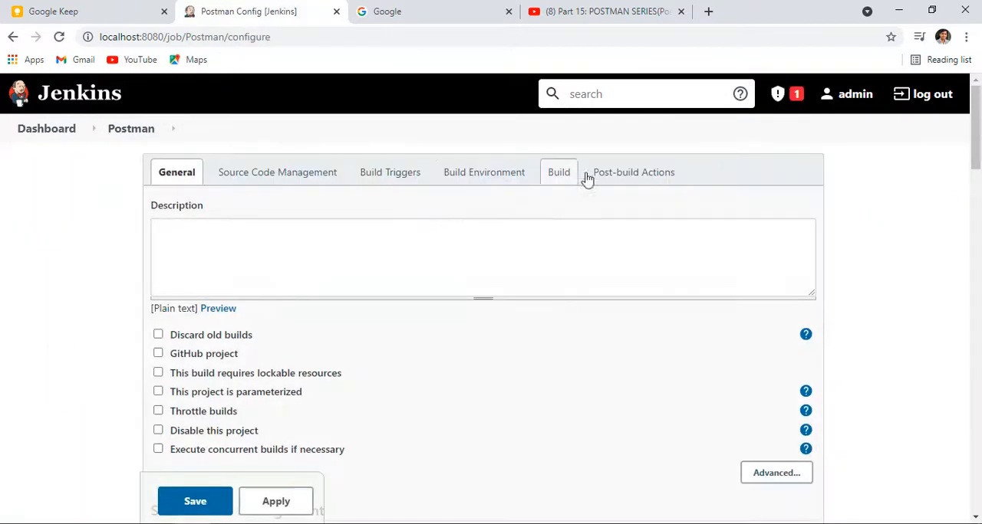
pyautogui.click(559, 173)
pyautogui.scroll(-2, 559, 179)
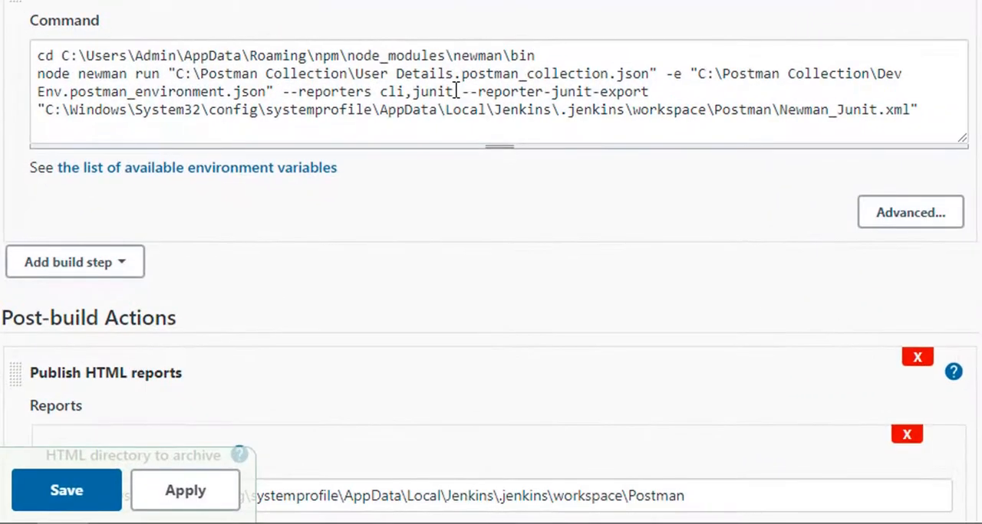
# Step: Add htmlextra after junit in the reporters list of the Newman batch command
pyautogui.click(457, 91)
pyautogui.write(',htmlex')
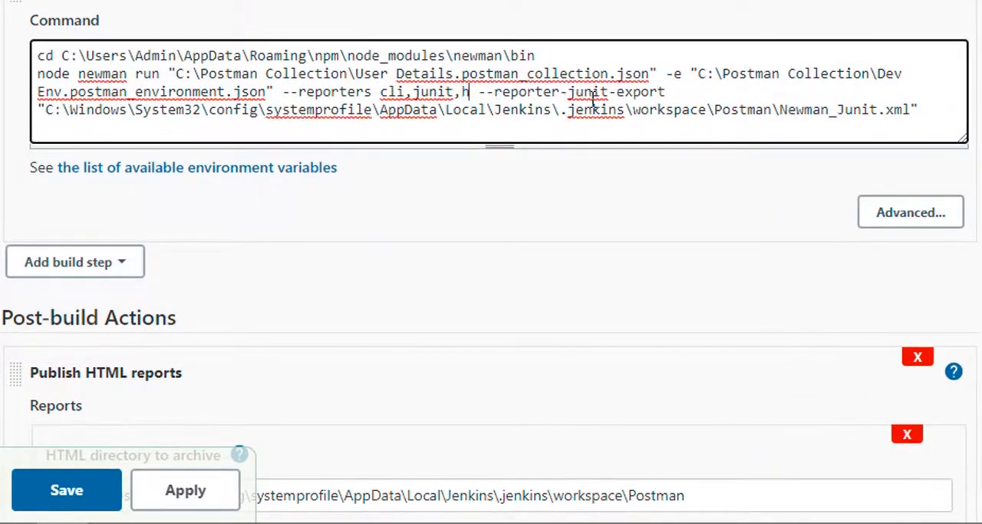
pyautogui.write('tra')
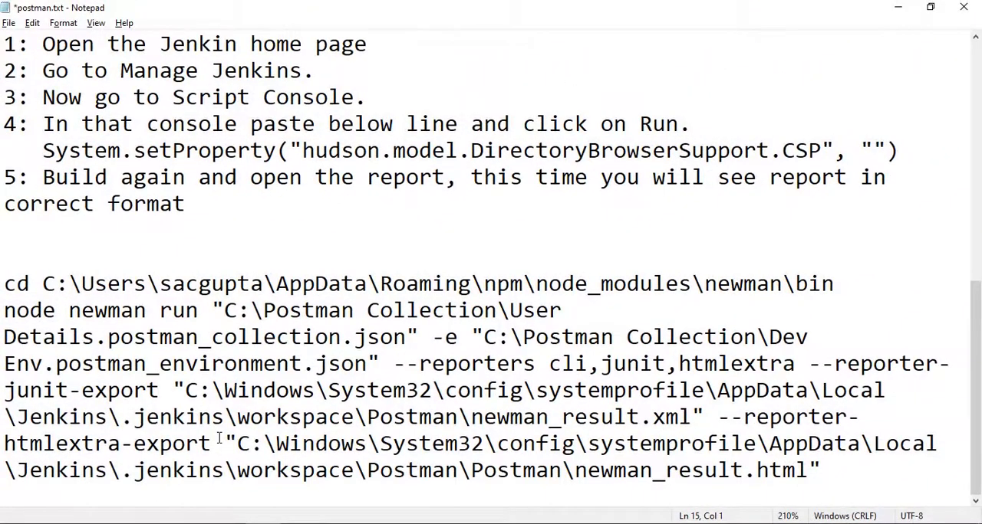
# Step: Append --reporter-htmlextra-export from the Notepad notes to the Jenkins batch command, followed by a copy of the quoted JUnit export path
pyautogui.moveTo(220, 443); pyautogui.dragTo(706, 417)
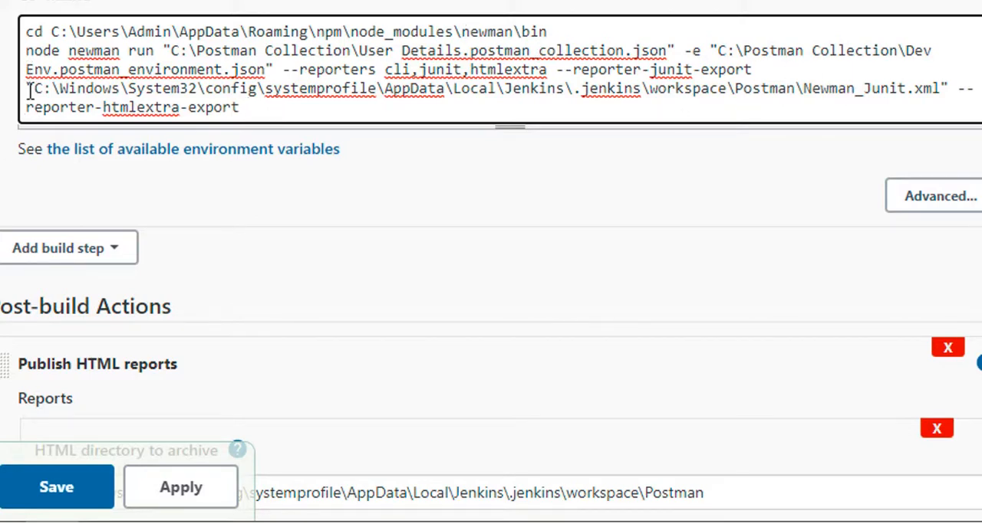
pyautogui.moveTo(25, 91); pyautogui.dragTo(950, 81)
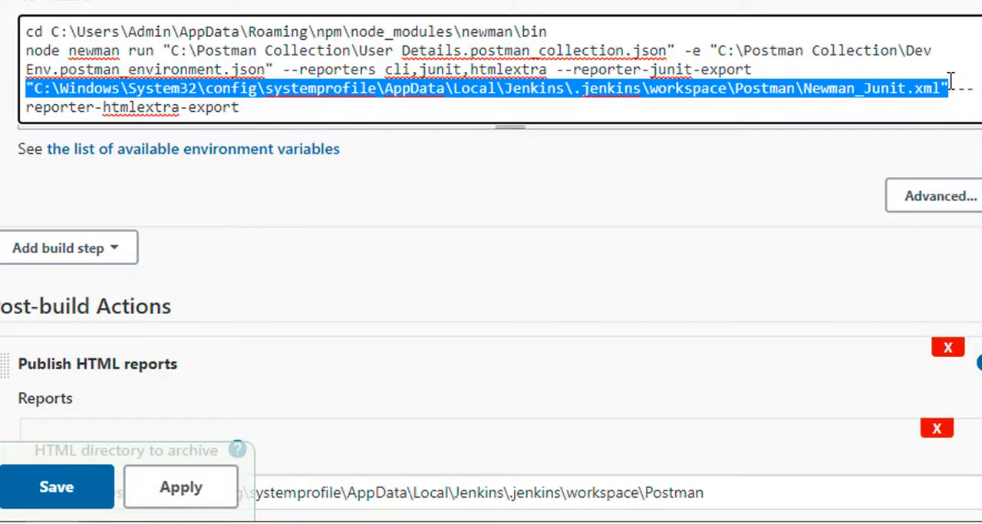
pyautogui.click(908, 124)
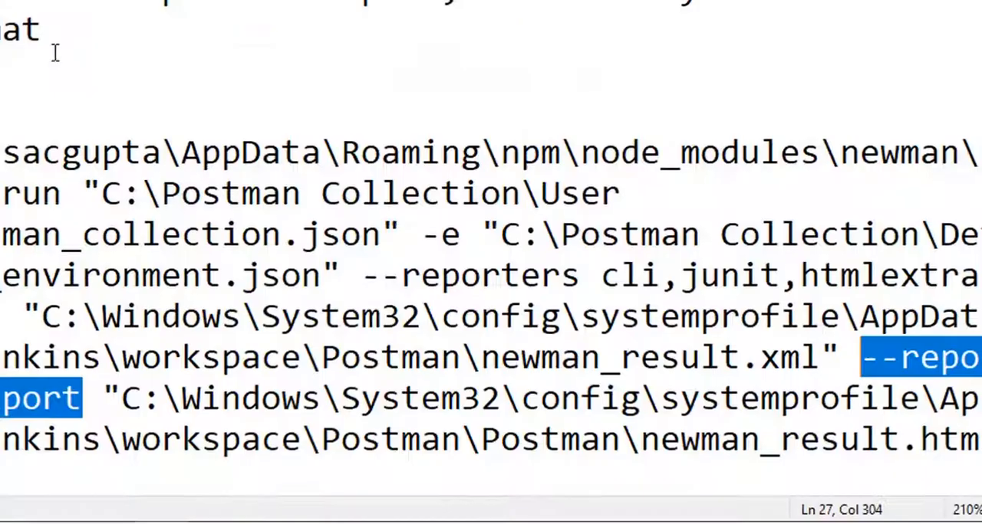
# Step: Copy Newman_HTML_Report.html from the Notepad notes and replace Newman_Junit.xml with it in the htmlextra export path in Jenkins
pyautogui.scroll(10, 277, 425)
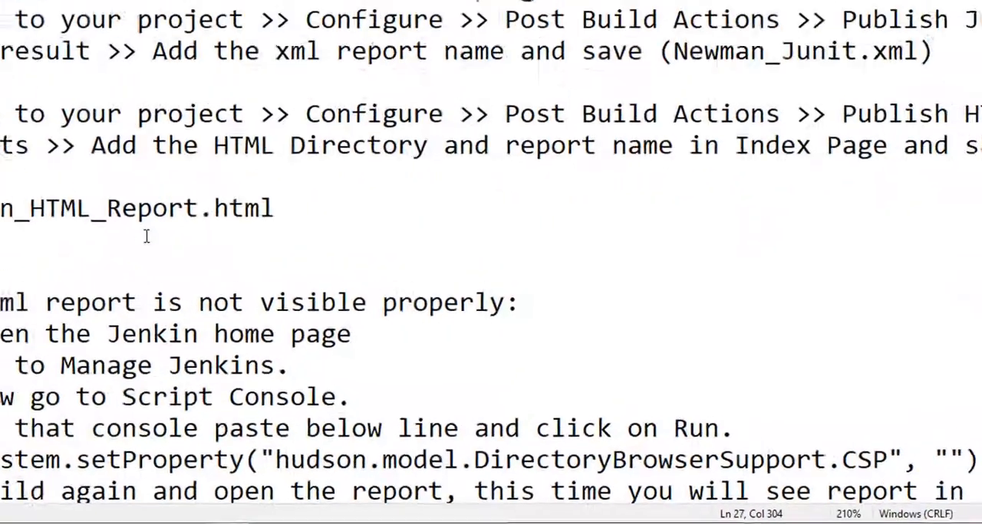
pyautogui.moveTo(313, 444); pyautogui.dragTo(2, 441)
pyautogui.hotkey('ctrl', 'c')
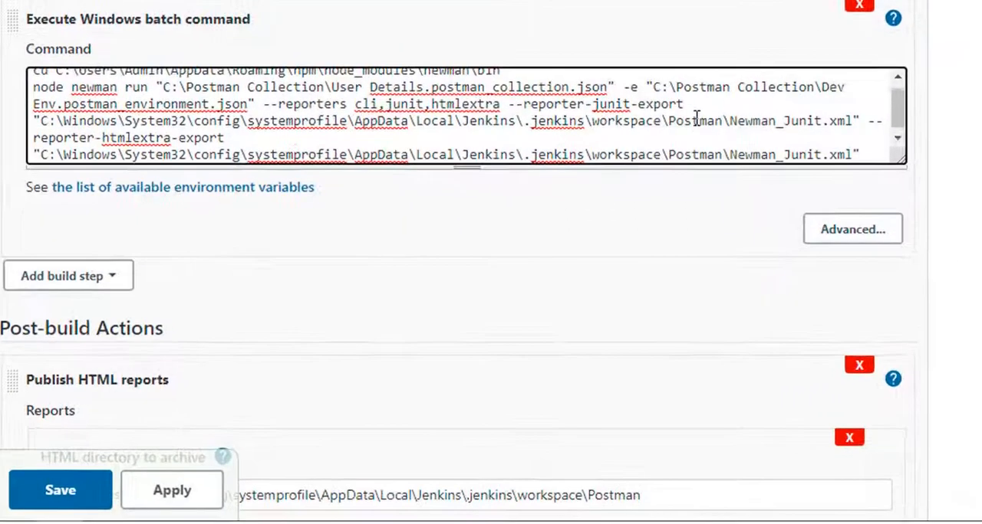
pyautogui.moveTo(729, 149); pyautogui.dragTo(857, 149)
pyautogui.hotkey('ctrl', 'v')
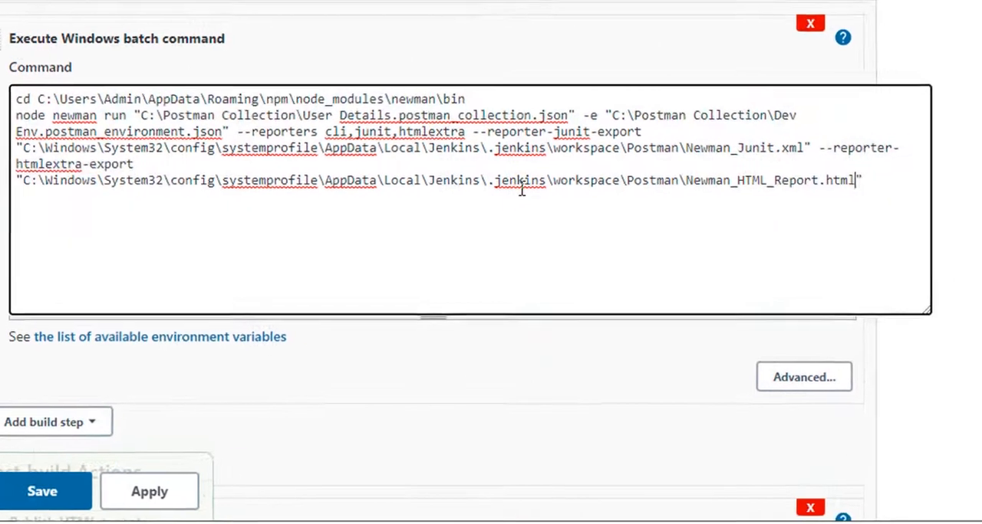
# Step: Apply and save the project configuration, then check the page of build #3317 and return to the Postman project
pyautogui.click(132, 497)
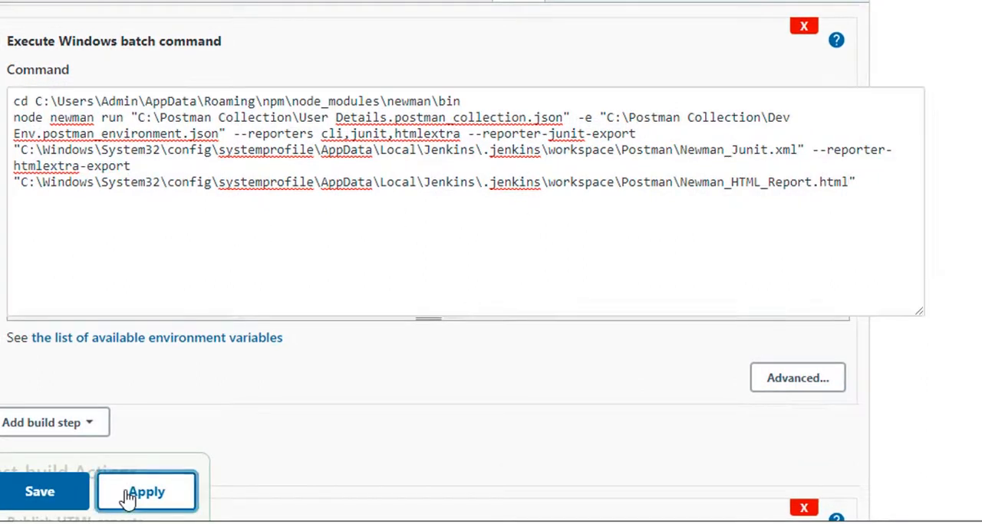
pyautogui.click(37, 497)
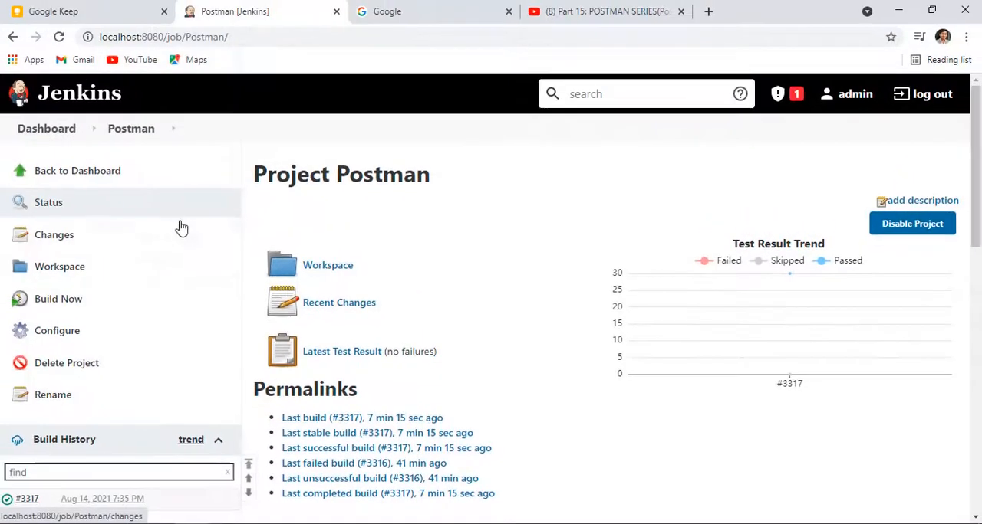
pyautogui.scroll(-3, 12, 267)
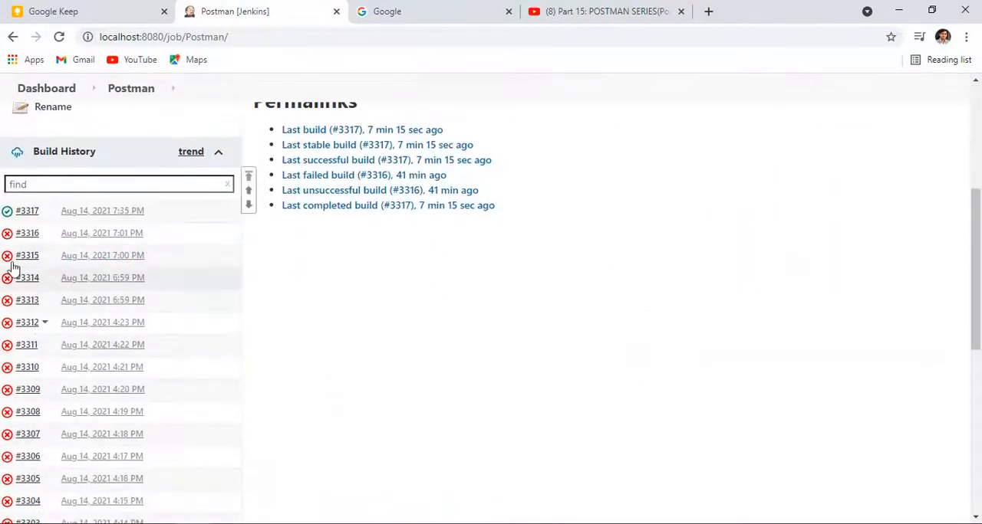
pyautogui.click(27, 211)
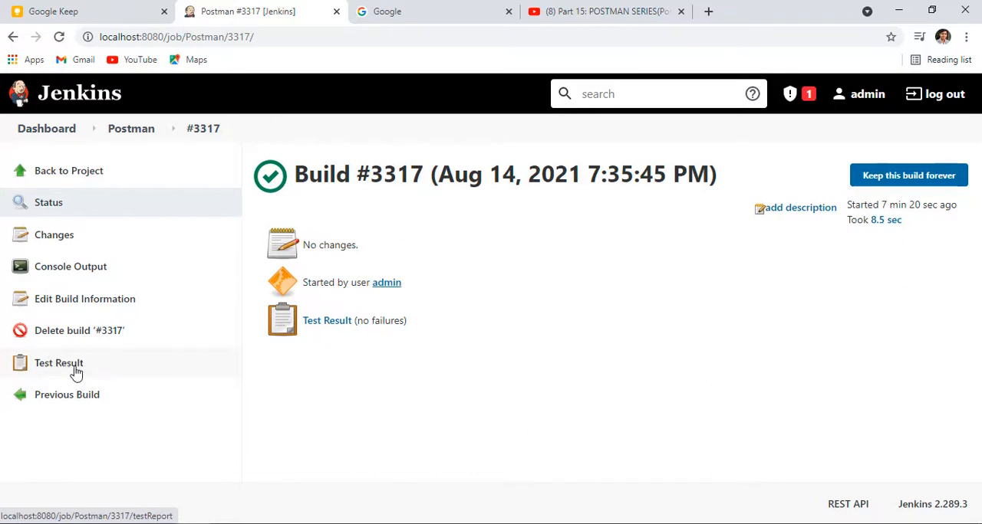
pyautogui.click(128, 128)
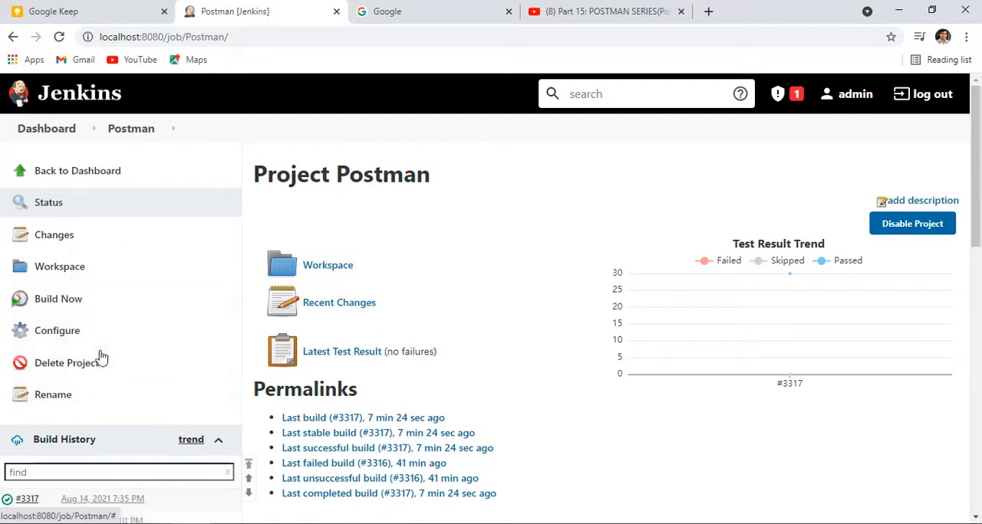
# Step: Build the Postman project and inspect the new build's console output for the HTML report archiving and the Newman command
pyautogui.click(68, 300)
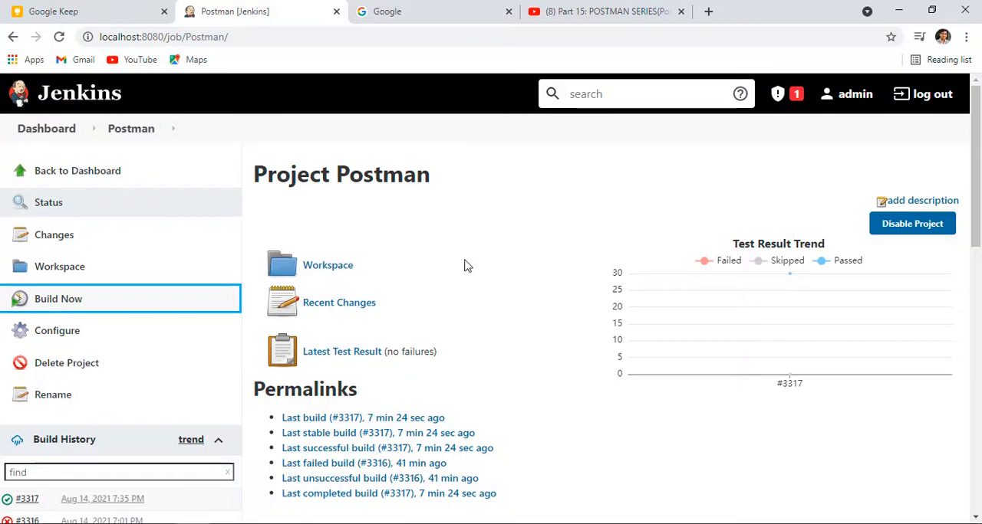
pyautogui.scroll(-4, 169, 323)
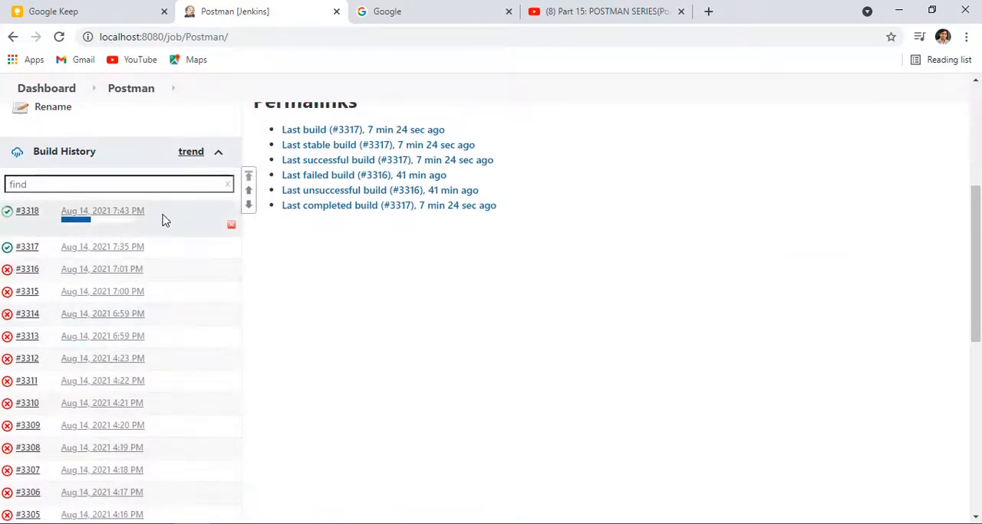
pyautogui.click(150, 214)
pyautogui.click(129, 258)
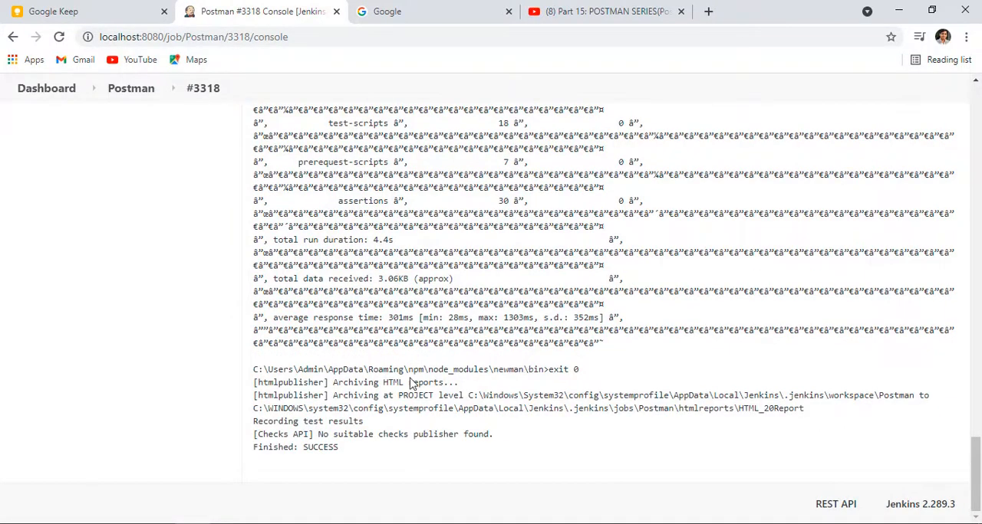
pyautogui.moveTo(255, 386); pyautogui.dragTo(480, 383)
pyautogui.moveTo(339, 378); pyautogui.dragTo(968, 397)
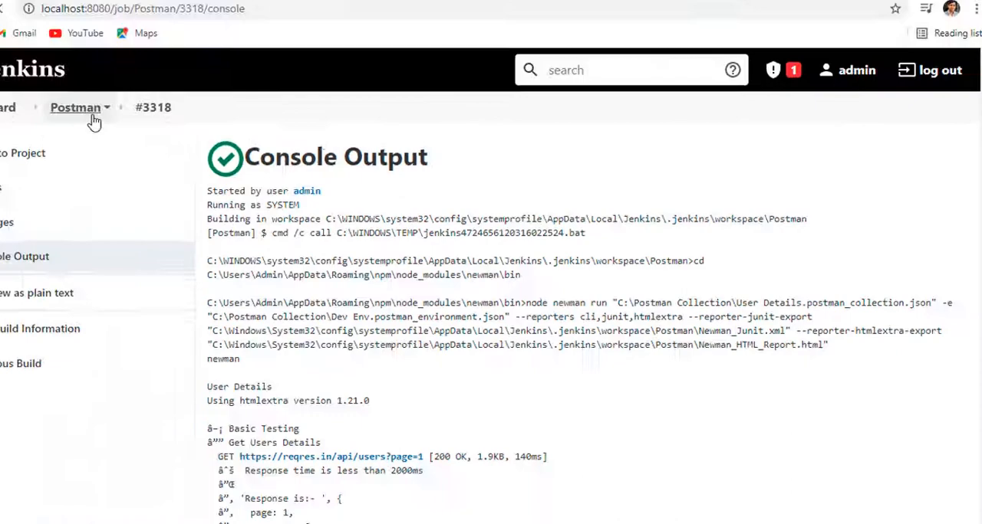
# Step: Open the Postman project's HTML Report, review the Newman results throughout, and return to the project page
pyautogui.click(92, 116)
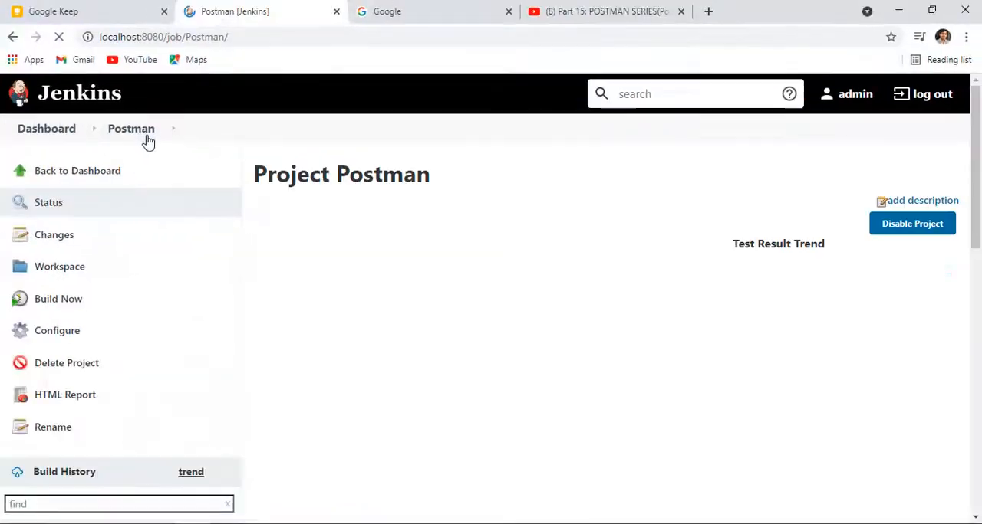
pyautogui.scroll(-4, 171, 410)
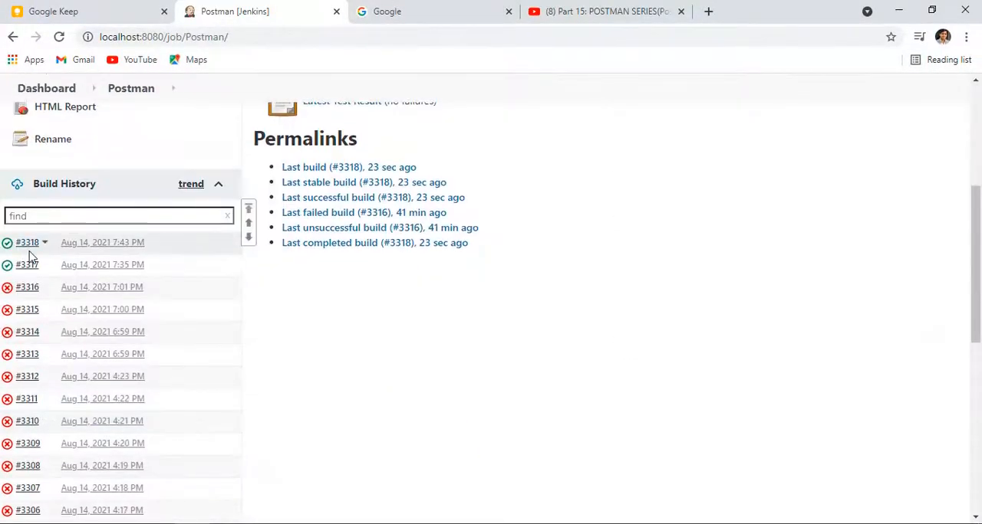
pyautogui.scroll(4, 46, 268)
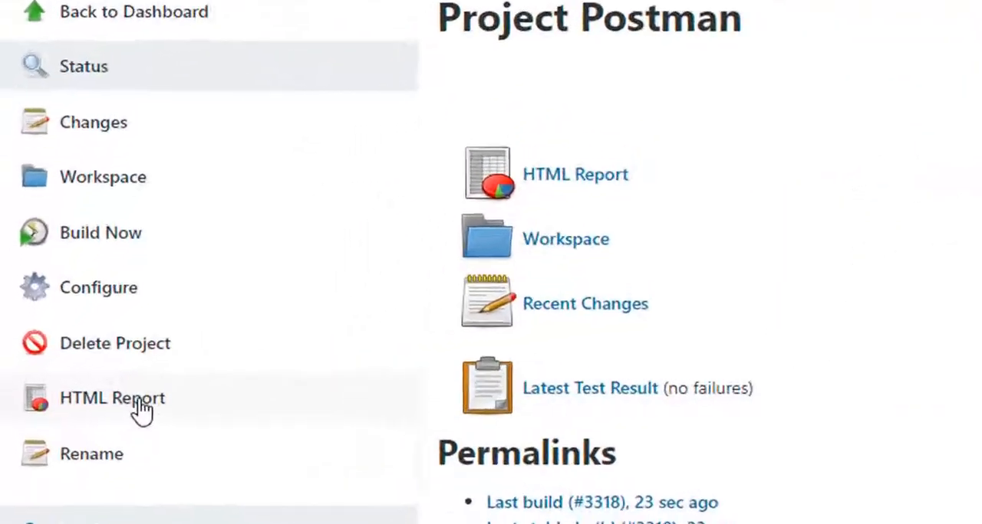
pyautogui.click(86, 399)
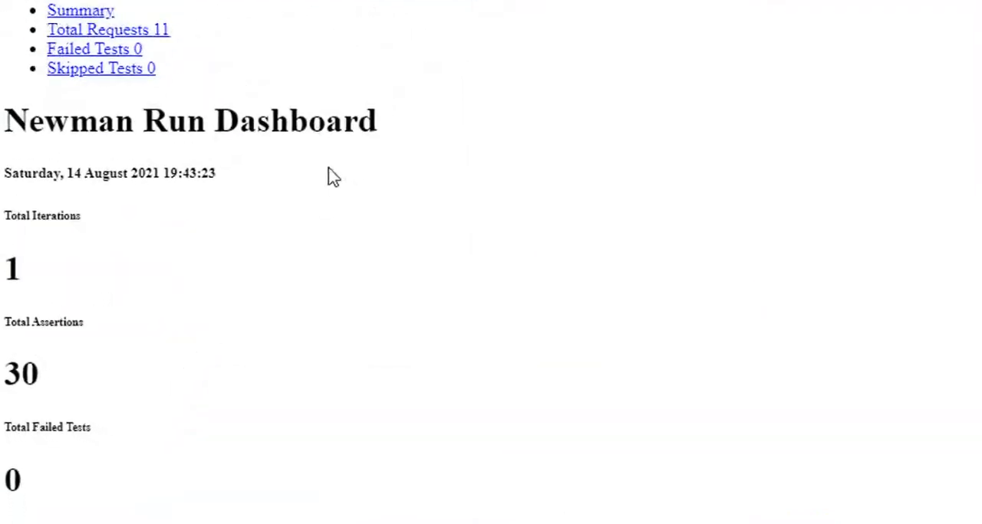
pyautogui.scroll(-10, 265, 311)
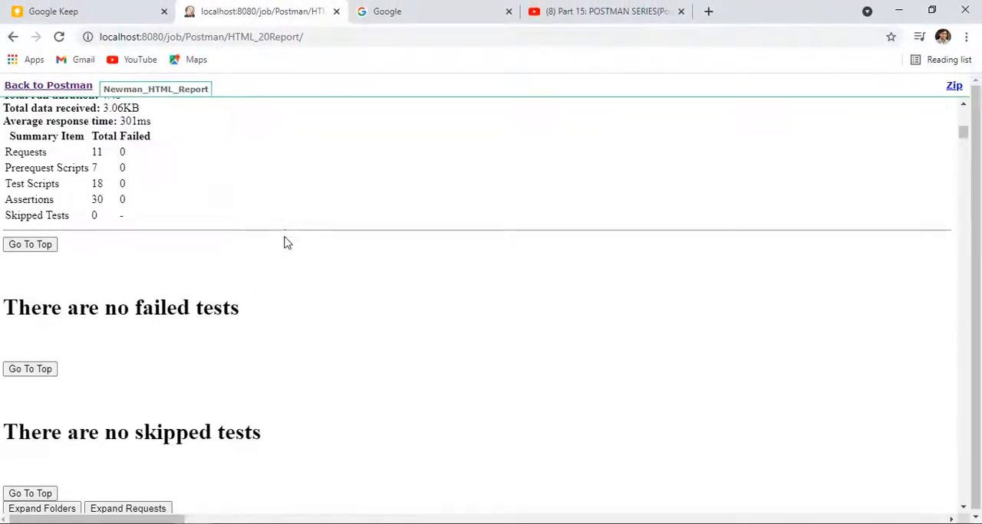
pyautogui.scroll(-20, 295, 291)
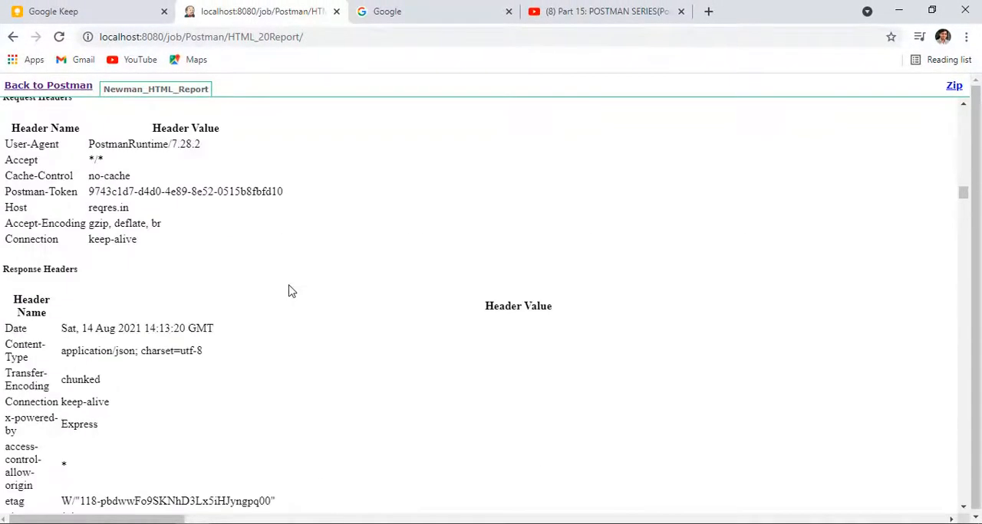
pyautogui.scroll(-10, 308, 335)
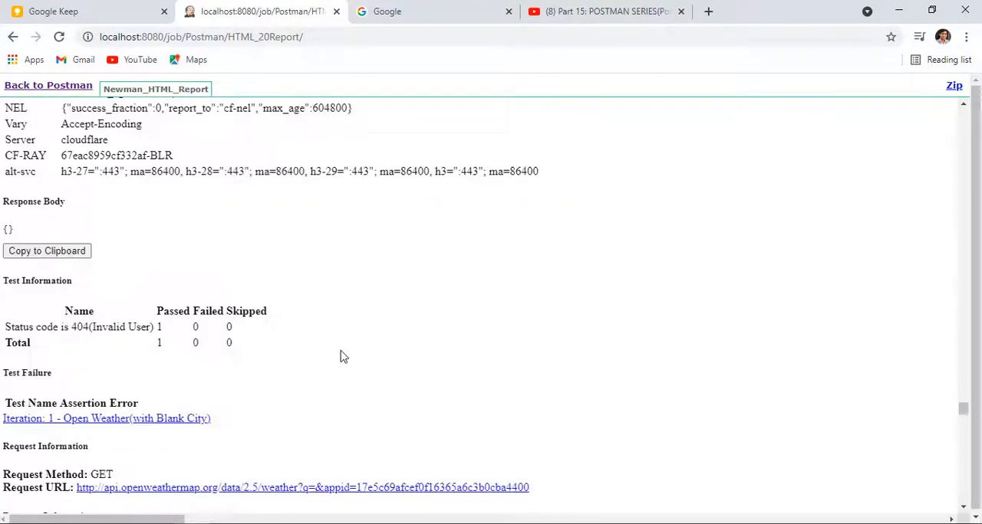
pyautogui.scroll(10, 341, 352)
pyautogui.scroll(20, 349, 349)
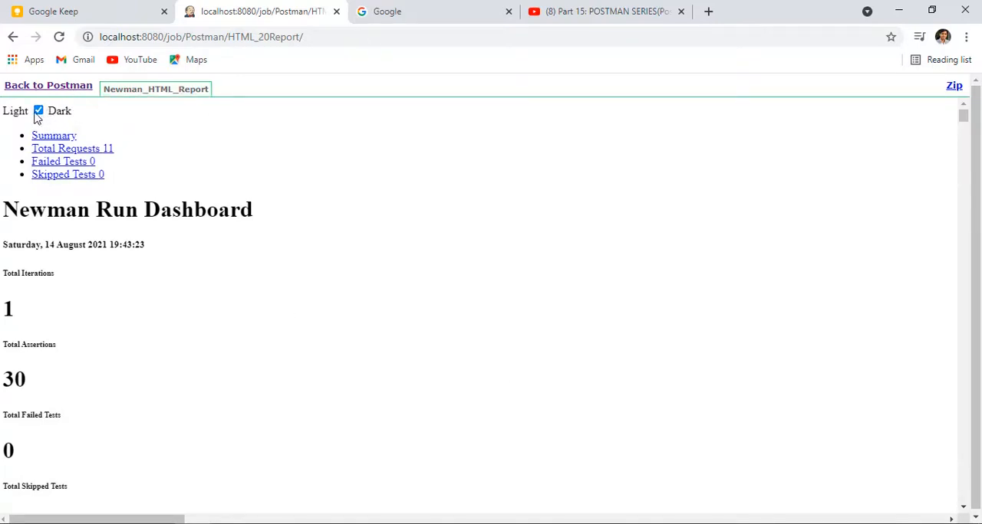
pyautogui.click(12, 38)
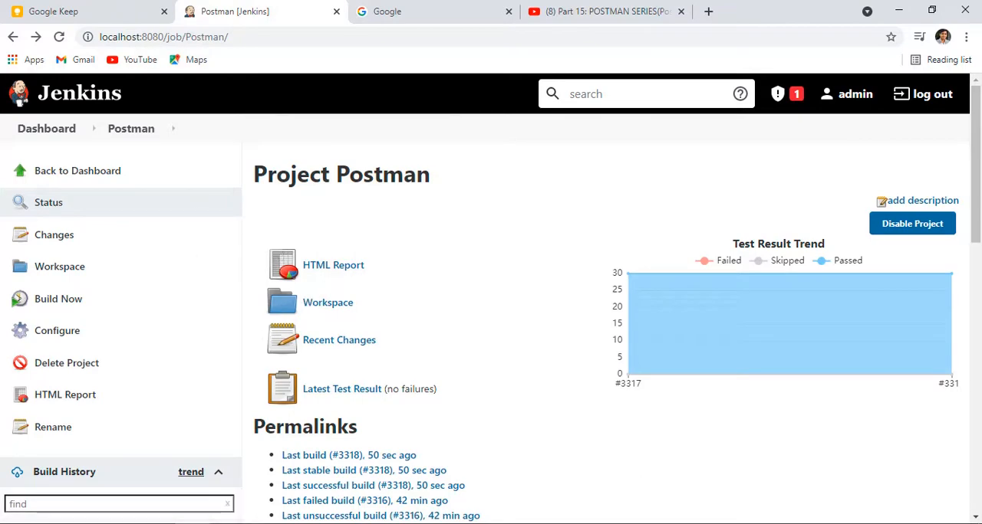
# Step: Switch to the Notepad notes and read the instructions for when the HTML report is not visible properly
pyautogui.hotkey('alt', 'Tab')
pyautogui.scroll(-4, 396, 310)
pyautogui.scroll(-2, 261, 269)
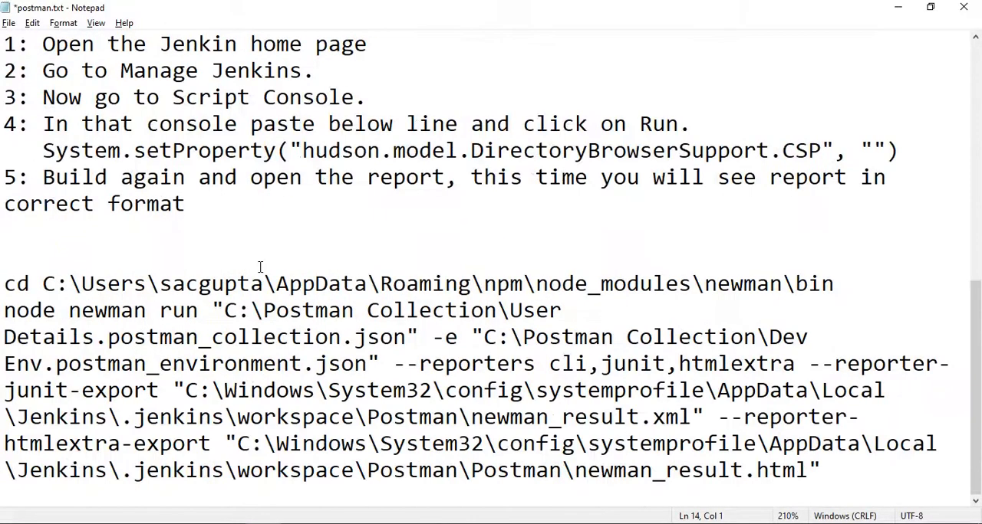
pyautogui.moveTo(260, 267); pyautogui.dragTo(1, 206)
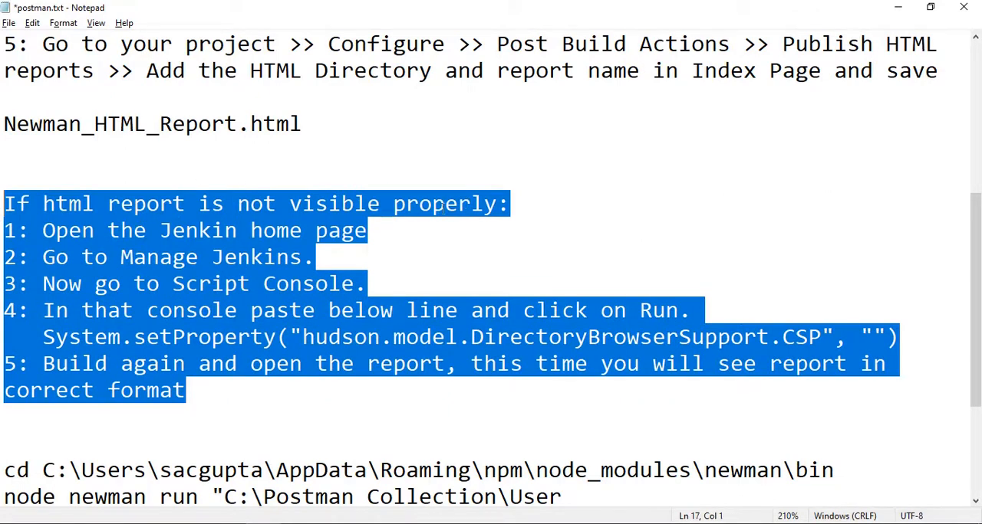
pyautogui.click(128, 256)
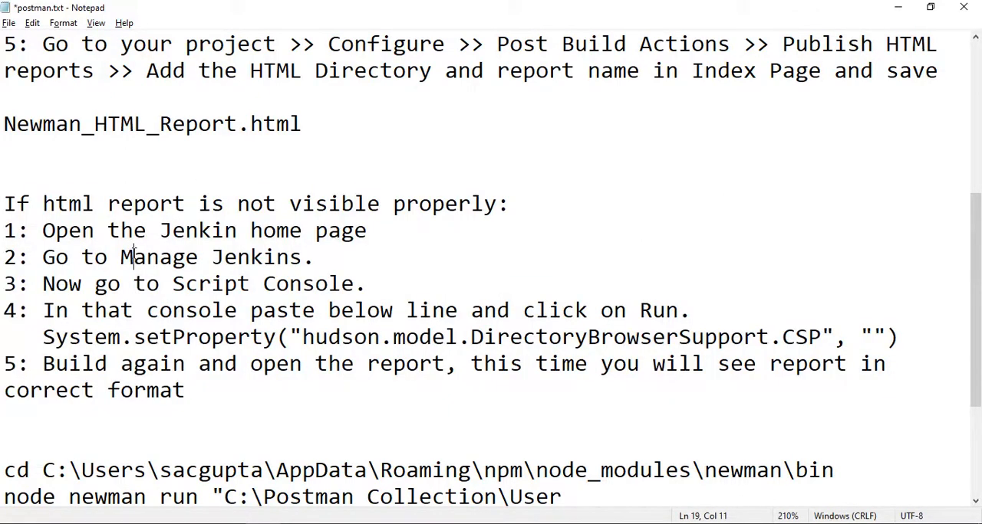
# Step: Switch back to Jenkins and open the Script Console from Manage Jenkins
pyautogui.hotkey('alt', 'Tab')
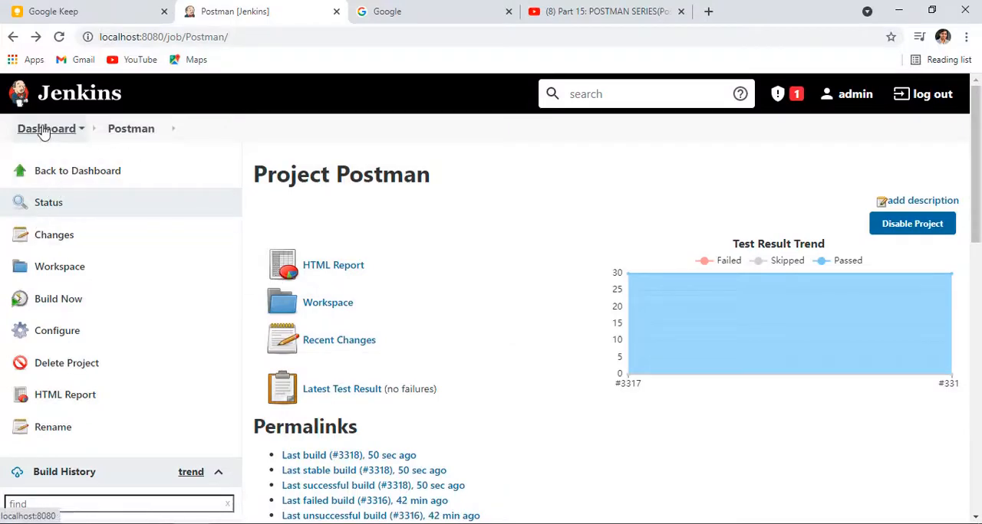
pyautogui.click(43, 130)
pyautogui.click(68, 273)
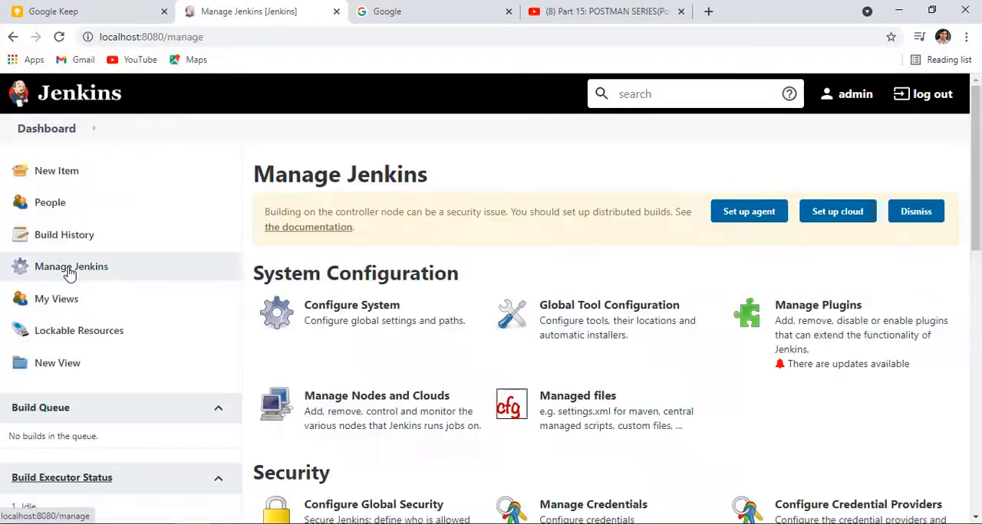
pyautogui.scroll(-10, 587, 384)
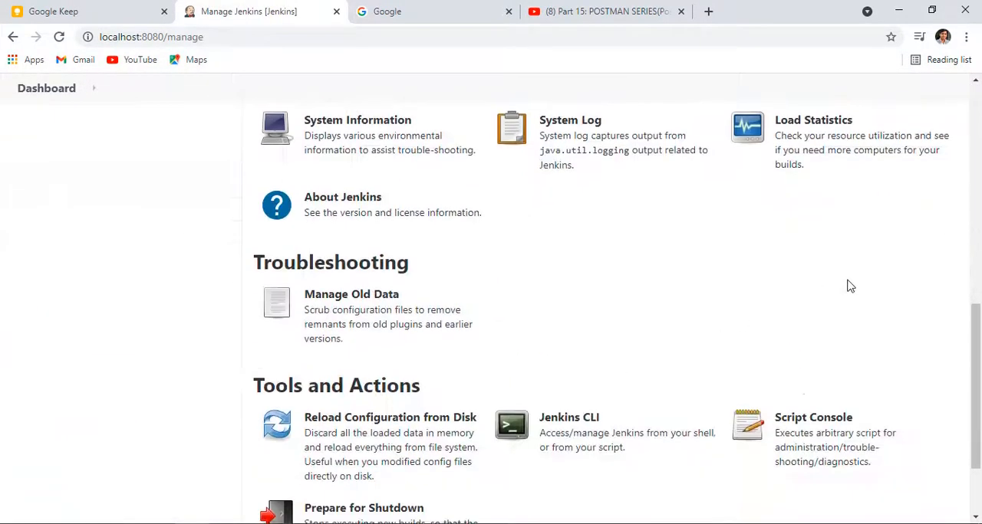
pyautogui.scroll(-2, 847, 295)
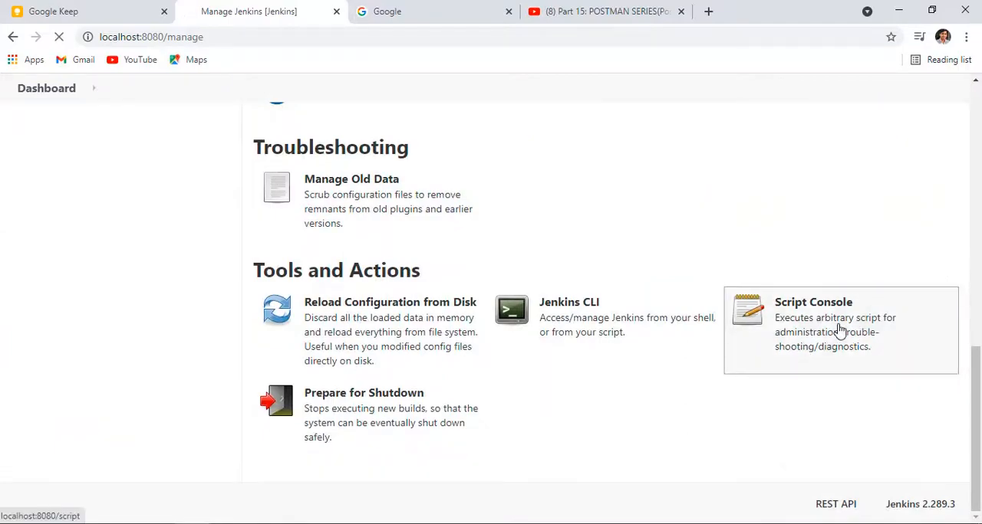
# Step: Copy System.setProperty("hudson.model.DirectoryBrowserSupport.CSP", "") from the Notepad notes and run it in the Jenkins Script Console
pyautogui.hotkey('alt', 'Tab')
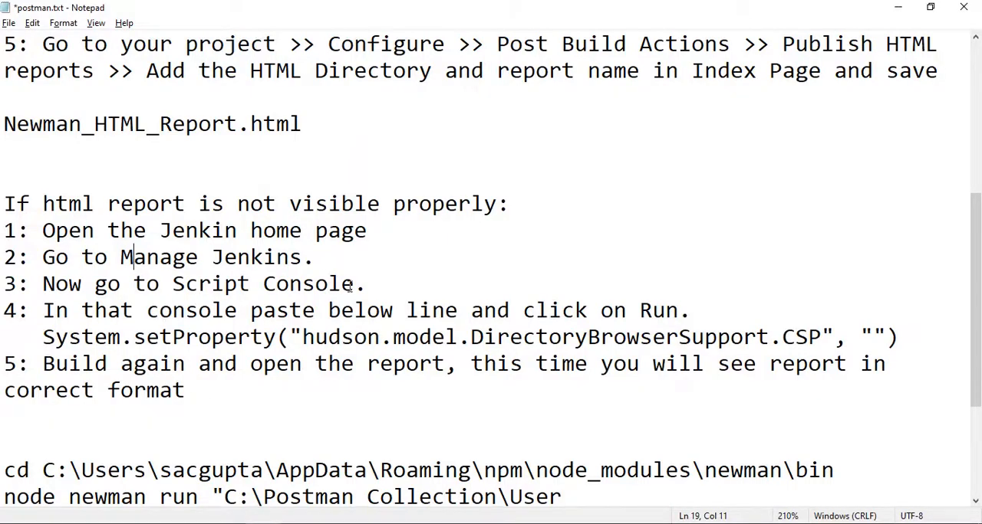
pyautogui.moveTo(45, 337); pyautogui.dragTo(898, 337)
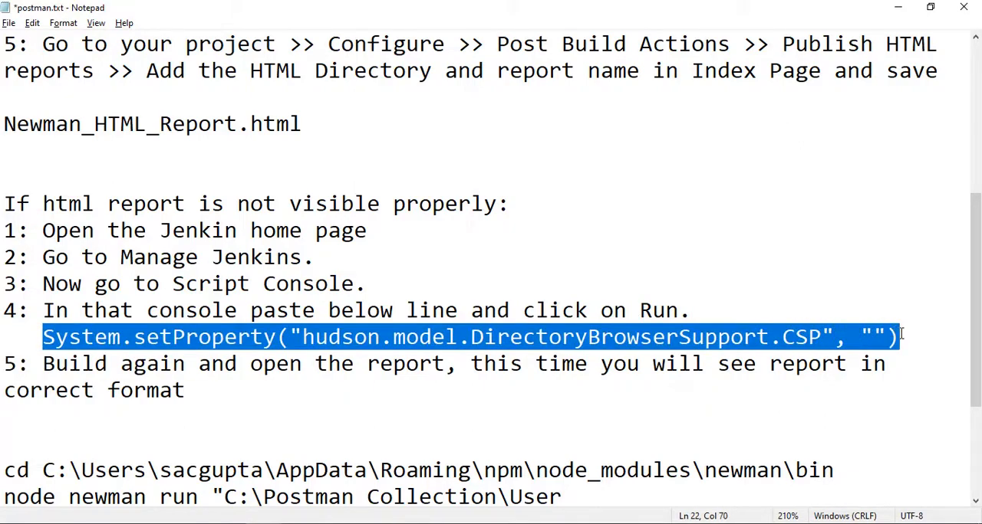
pyautogui.hotkey('ctrl', 'c')
pyautogui.hotkey('alt', 'Tab')
pyautogui.click(446, 330)
pyautogui.hotkey('ctrl', 'v')
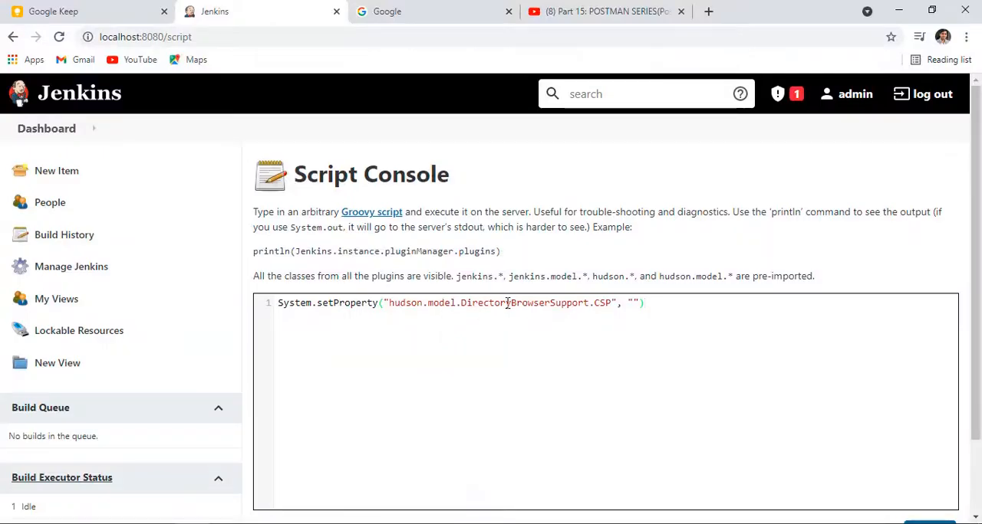
pyautogui.scroll(-2, 517, 307)
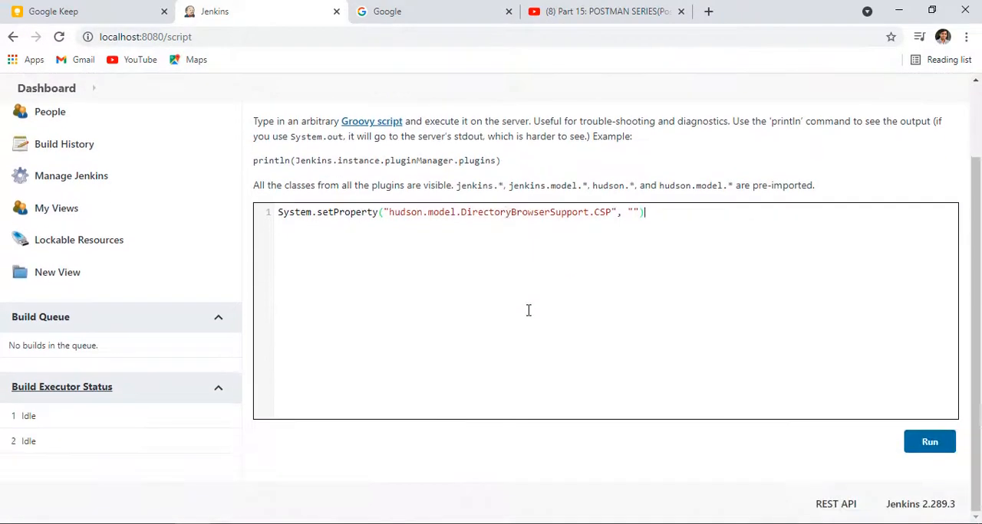
pyautogui.click(929, 444)
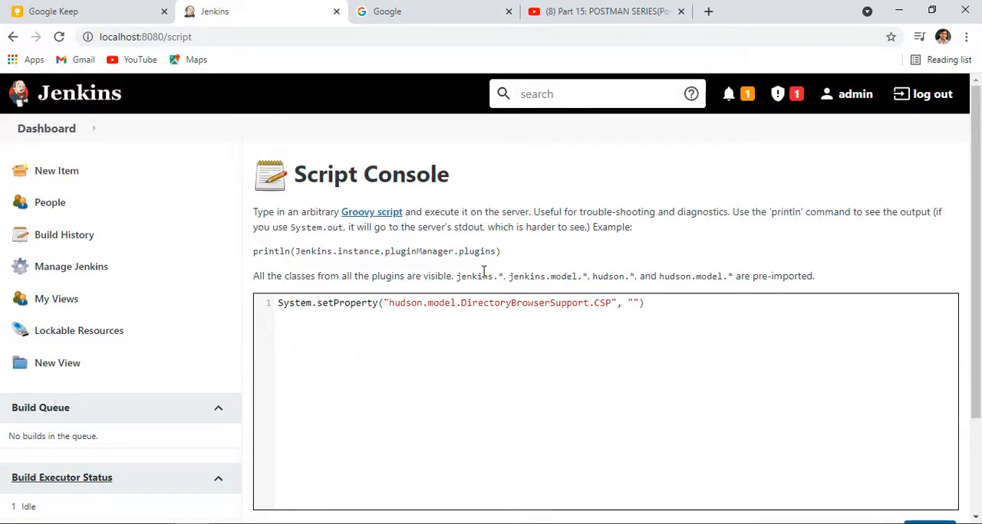
pyautogui.scroll(-3, 483, 271)
pyautogui.scroll(3, 460, 345)
# Step: Reopen the Postman project from the dashboard and check build #3318 and the project's HTML Report
pyautogui.click(34, 130)
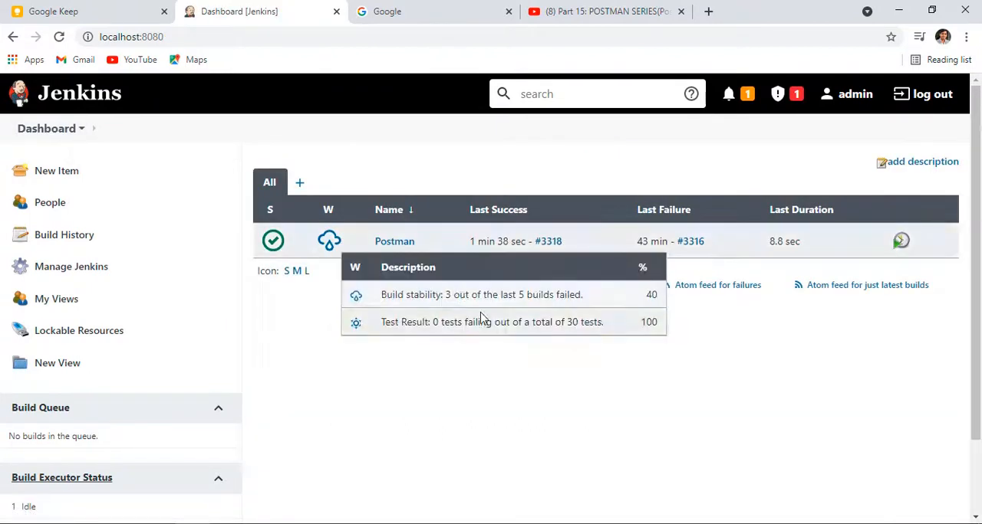
pyautogui.click(394, 242)
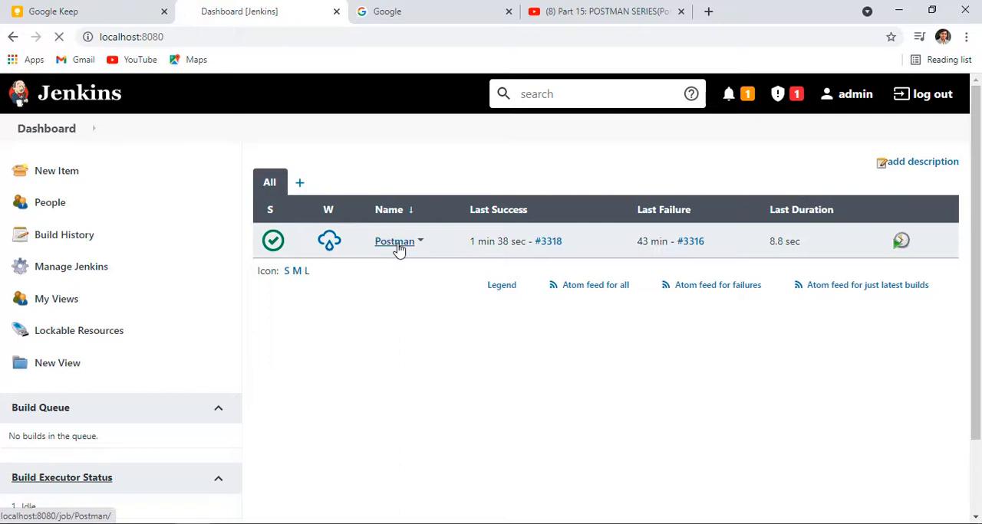
pyautogui.click(33, 243)
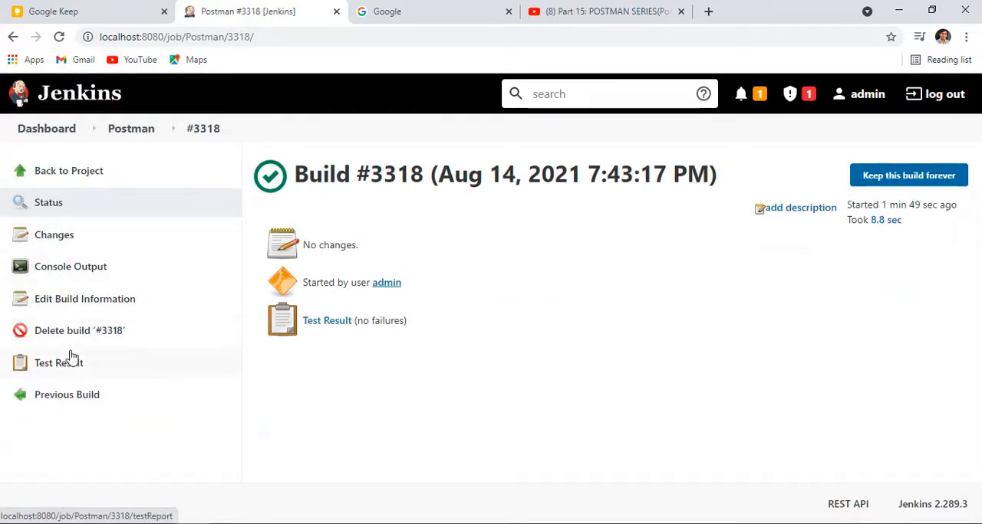
pyautogui.click(116, 136)
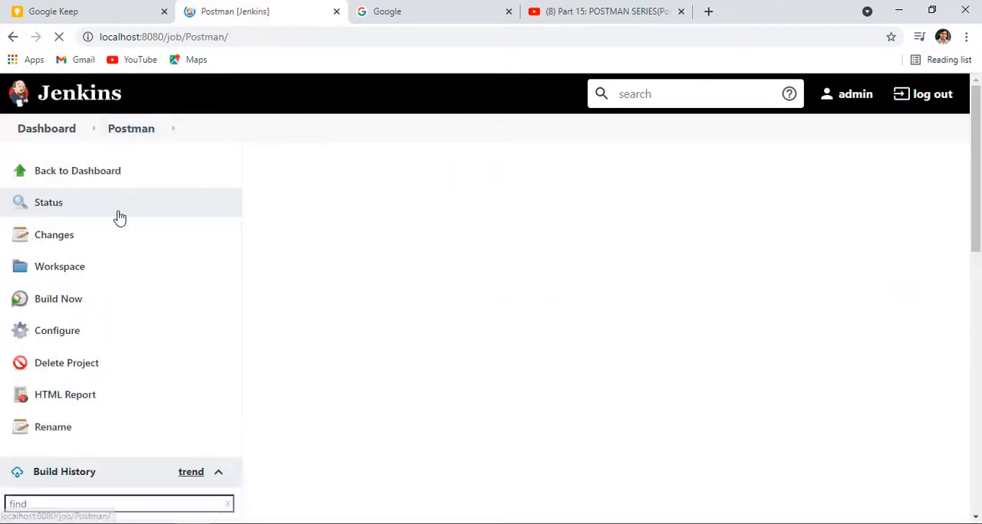
pyautogui.click(48, 398)
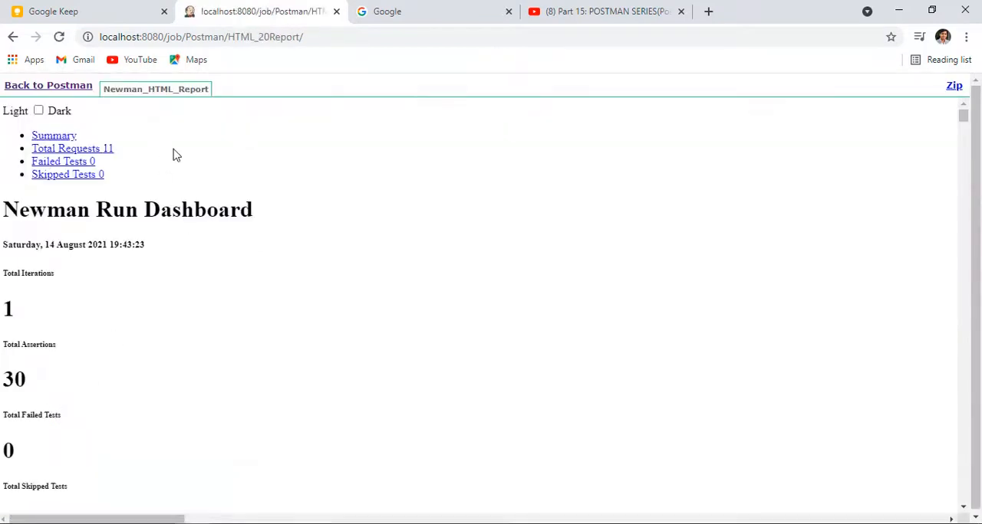
# Step: Return from the HTML report to the Postman project and start another build
pyautogui.click(80, 86)
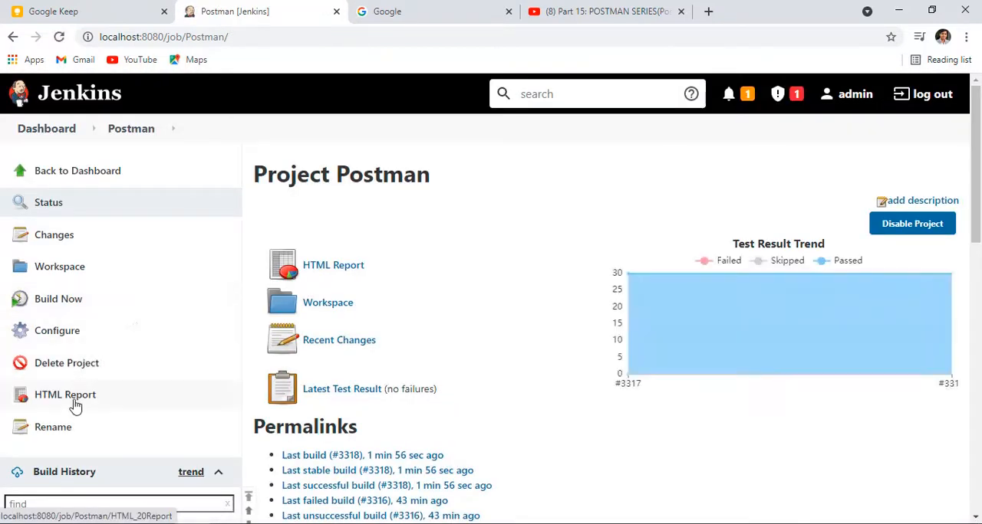
pyautogui.click(66, 305)
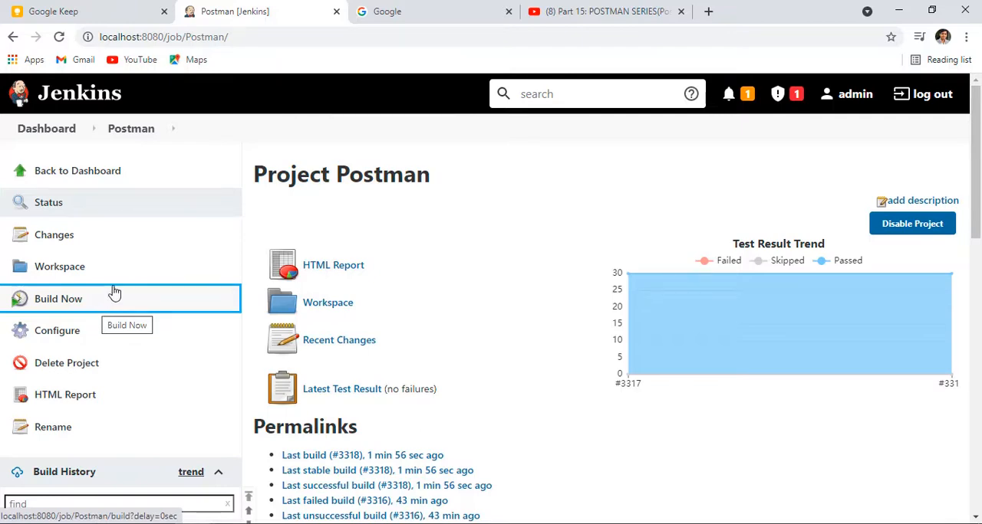
# Step: Check the build history for the new build and open the Postman project's HTML Report to examine its summary
pyautogui.scroll(-9, 129, 363)
pyautogui.scroll(9, 147, 314)
pyautogui.scroll(-4, 161, 314)
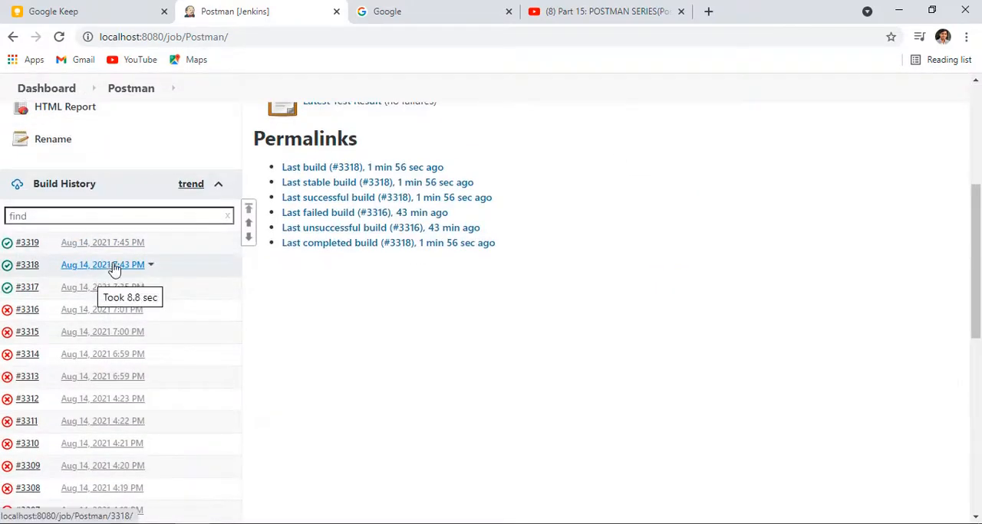
pyautogui.scroll(4, 114, 268)
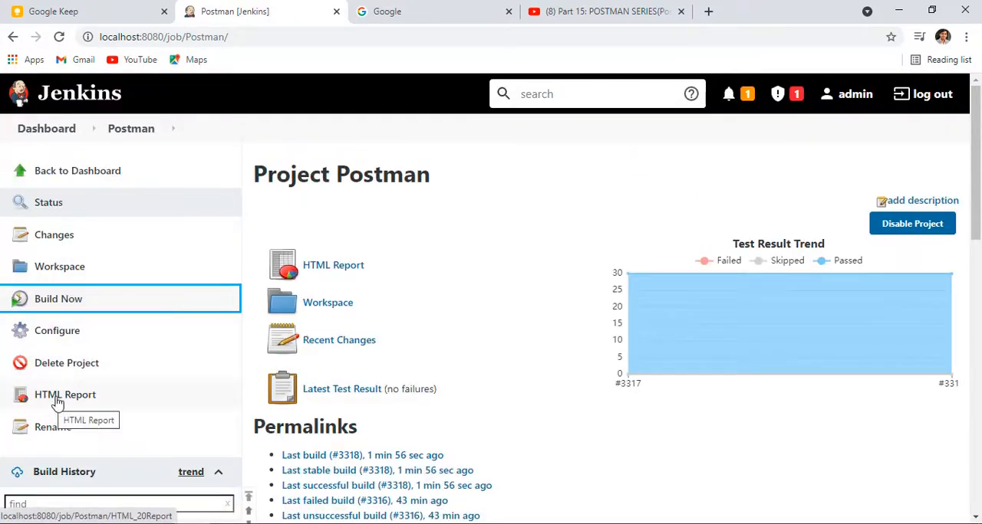
pyautogui.click(57, 399)
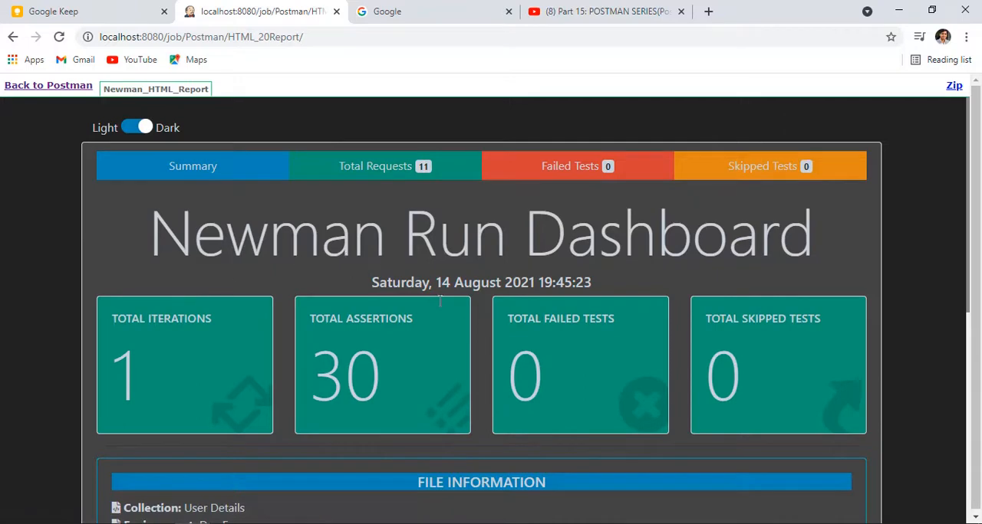
pyautogui.scroll(-4, 440, 301)
pyautogui.scroll(4, 206, 298)
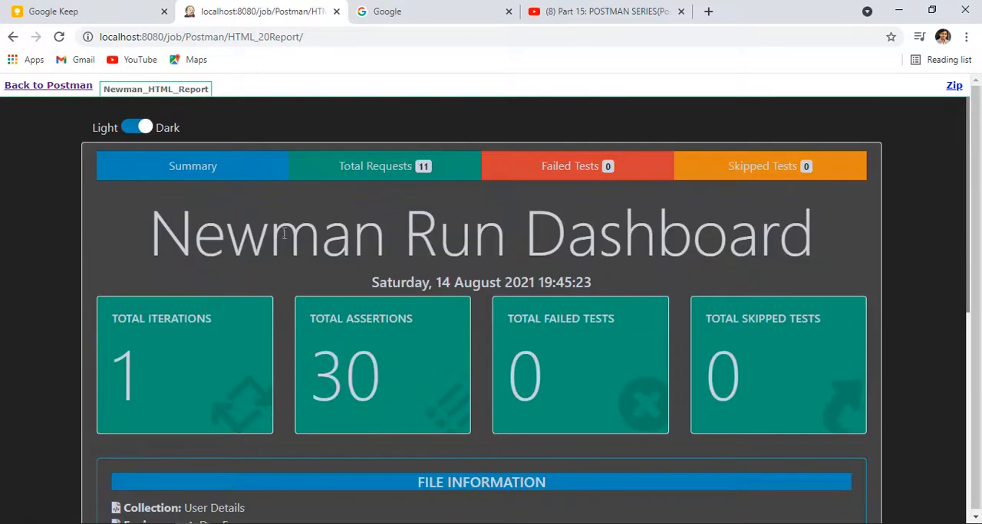
# Step: Show the report's Total Requests and expand the Basic Testing folder to review its requests
pyautogui.click(378, 168)
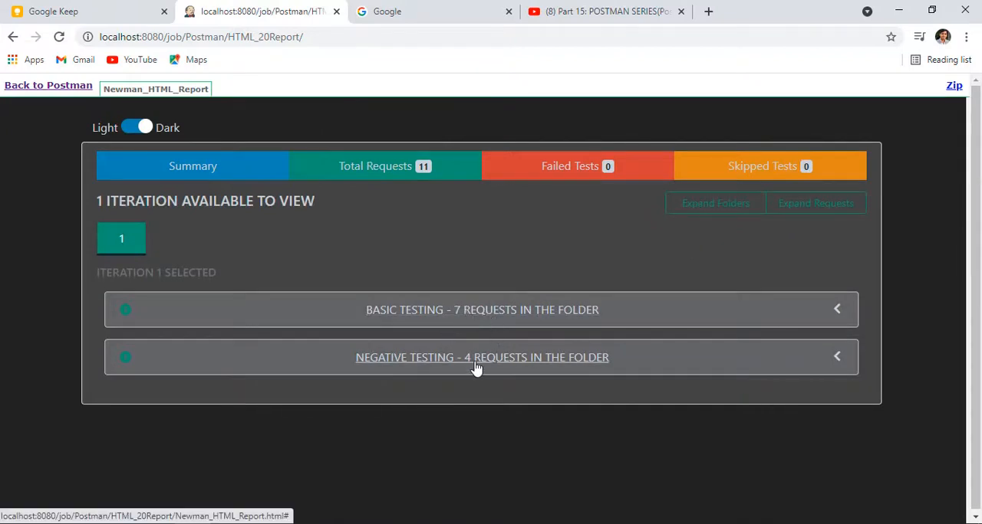
pyautogui.click(486, 315)
pyautogui.scroll(-3, 371, 350)
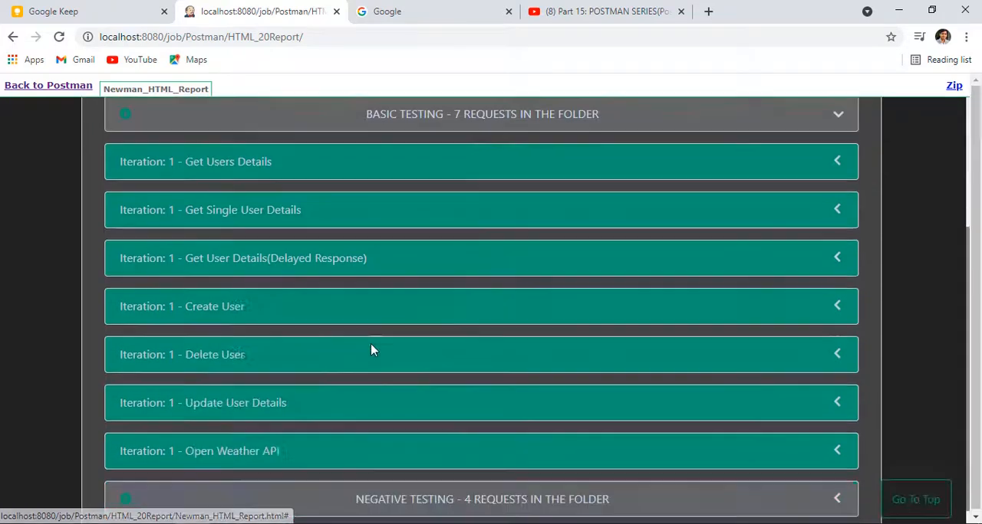
pyautogui.scroll(3, 333, 340)
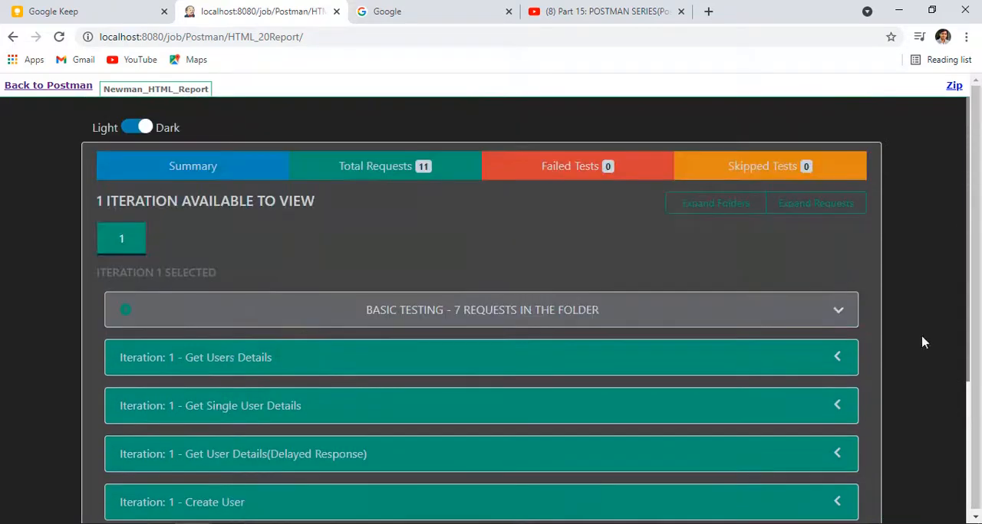
# Step: Expand the Get Users Details request and examine its request and response information, headers, response body and test information
pyautogui.click(835, 357)
pyautogui.scroll(-4, 460, 353)
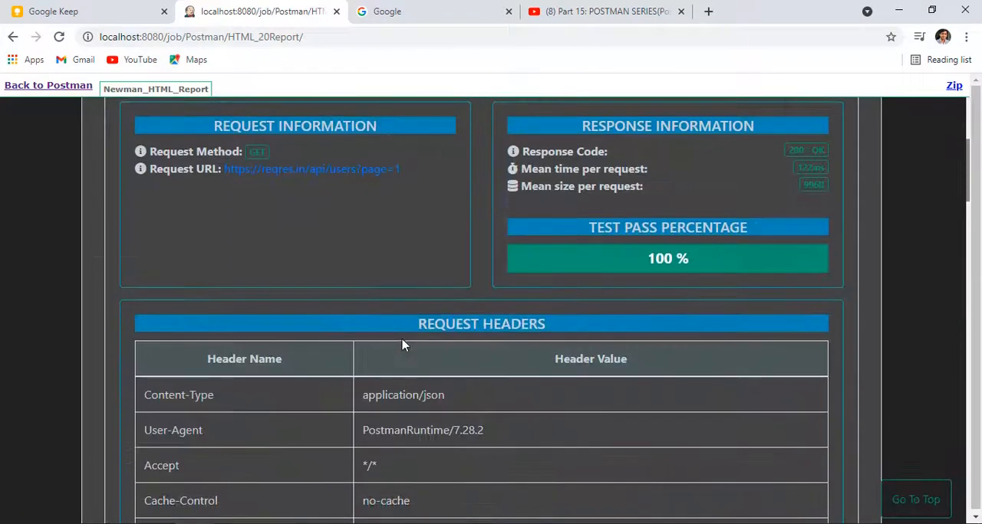
pyautogui.scroll(4, 405, 344)
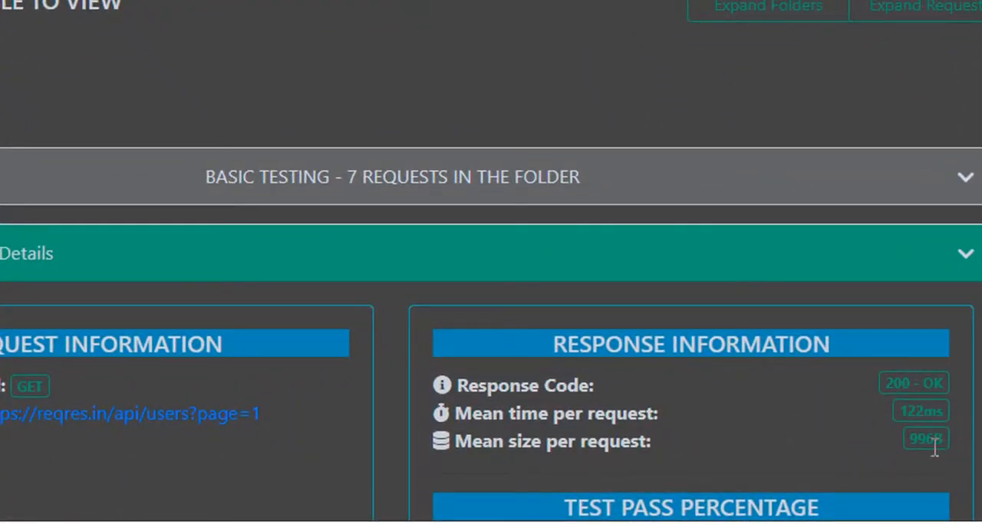
pyautogui.scroll(-5, 857, 414)
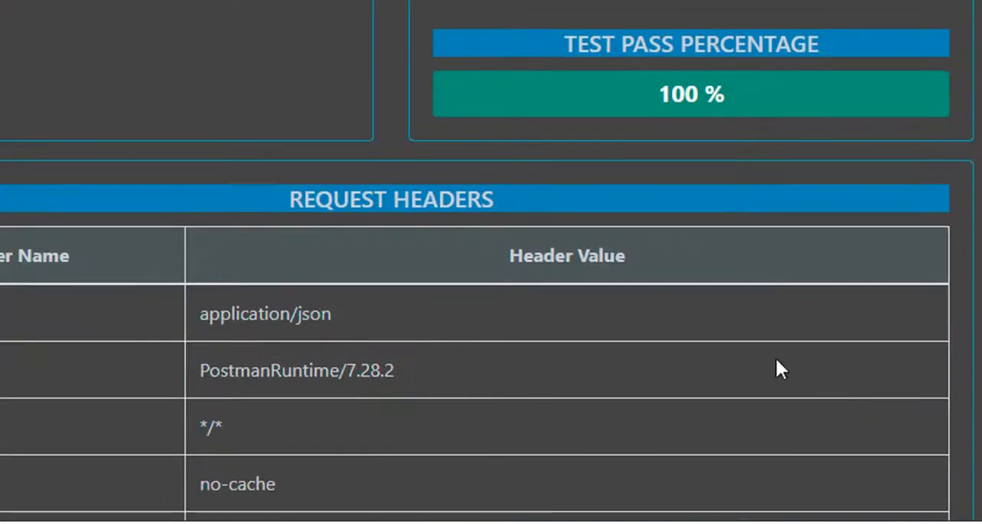
pyautogui.scroll(-15, 586, 278)
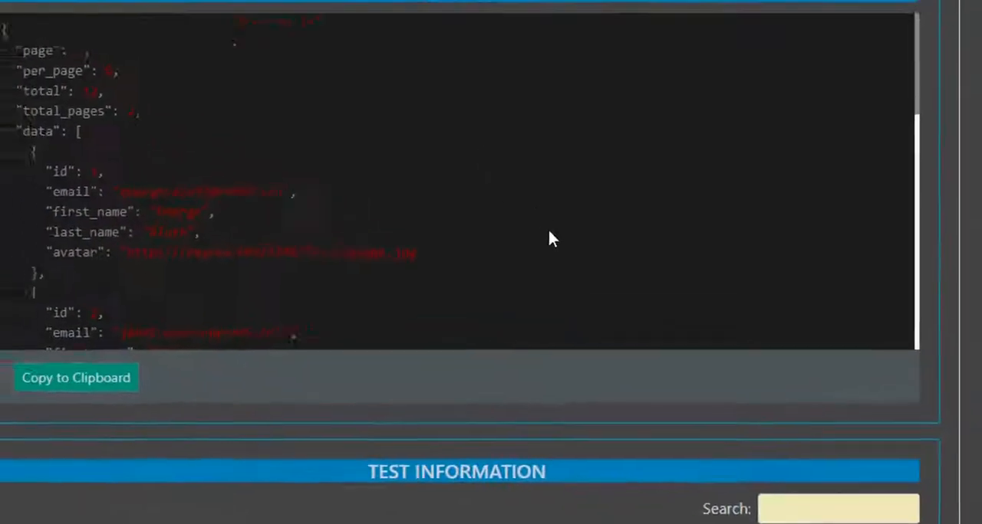
pyautogui.scroll(5, 558, 247)
pyautogui.scroll(-5, 279, 485)
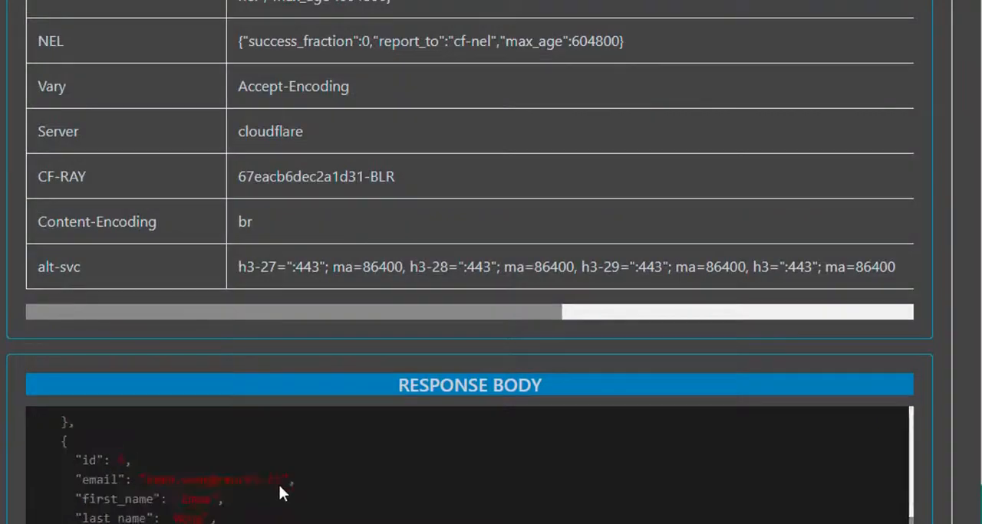
pyautogui.scroll(-10, 231, 400)
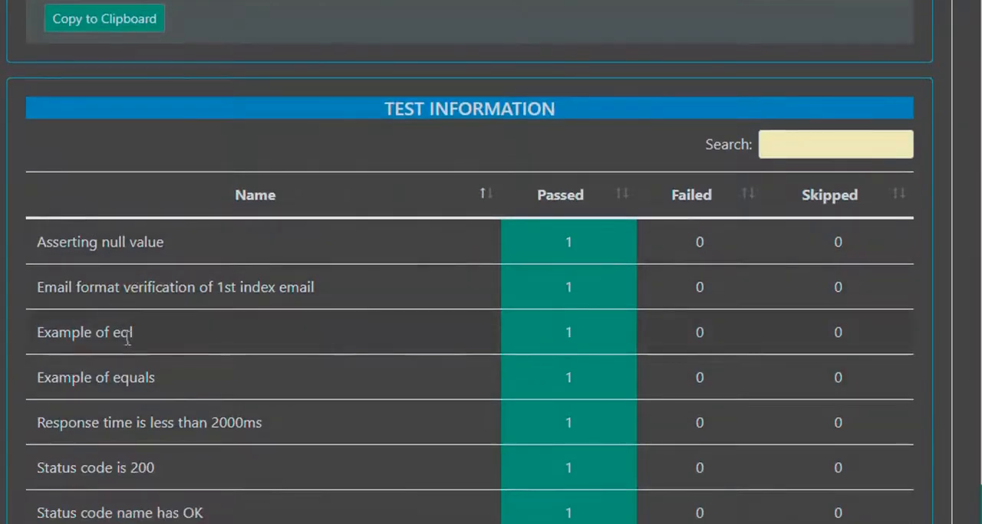
pyautogui.scroll(-8, 213, 355)
pyautogui.scroll(20, 377, 326)
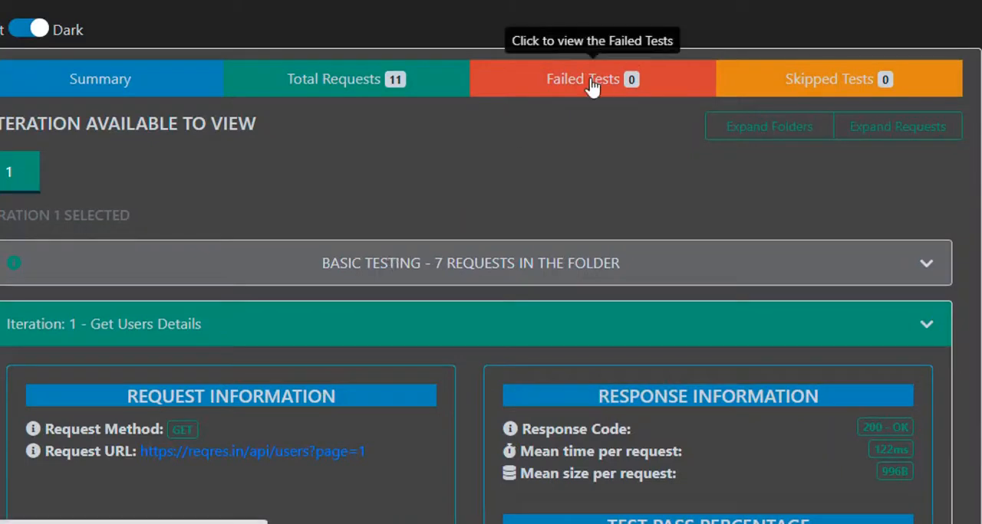
# Step: View the report's Failed Tests, and switch to the light theme before returning to the Summary
pyautogui.click(590, 84)
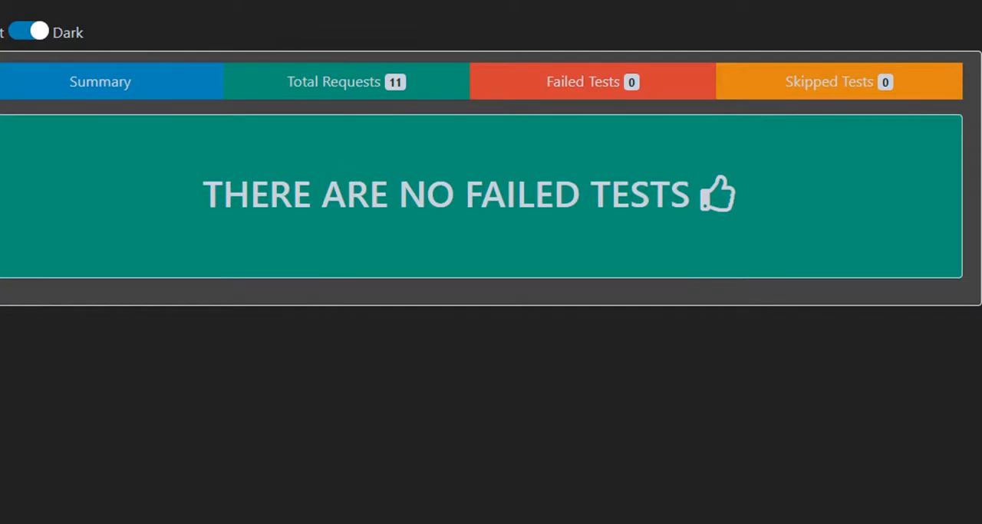
pyautogui.click(32, 32)
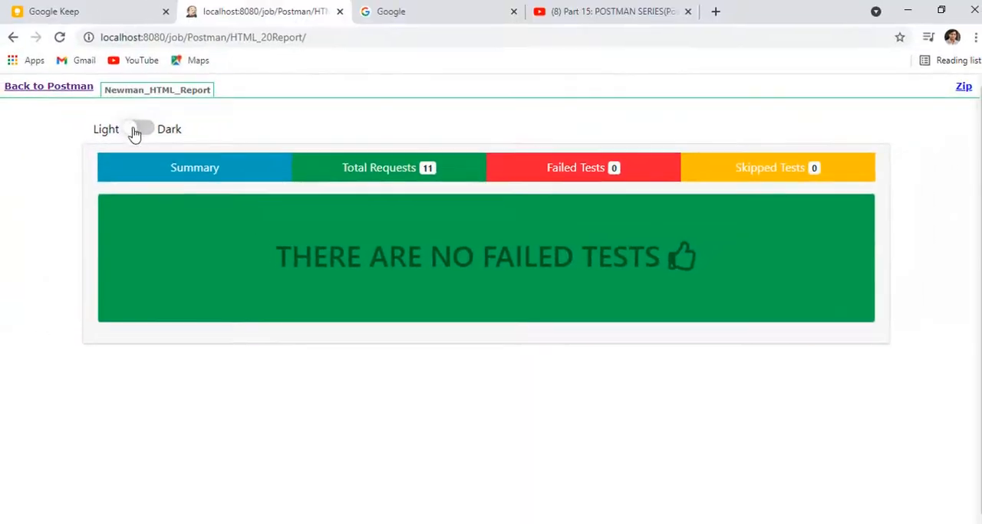
pyautogui.click(195, 167)
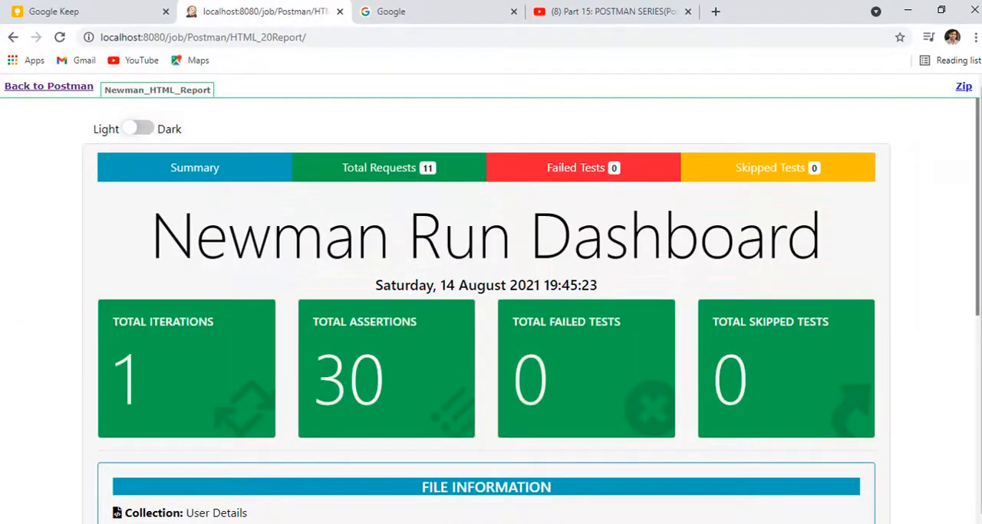
pyautogui.click(83, 513)
# Step: Go back to the Postman project, open build #3319's test result and examine its test history
pyautogui.click(39, 90)
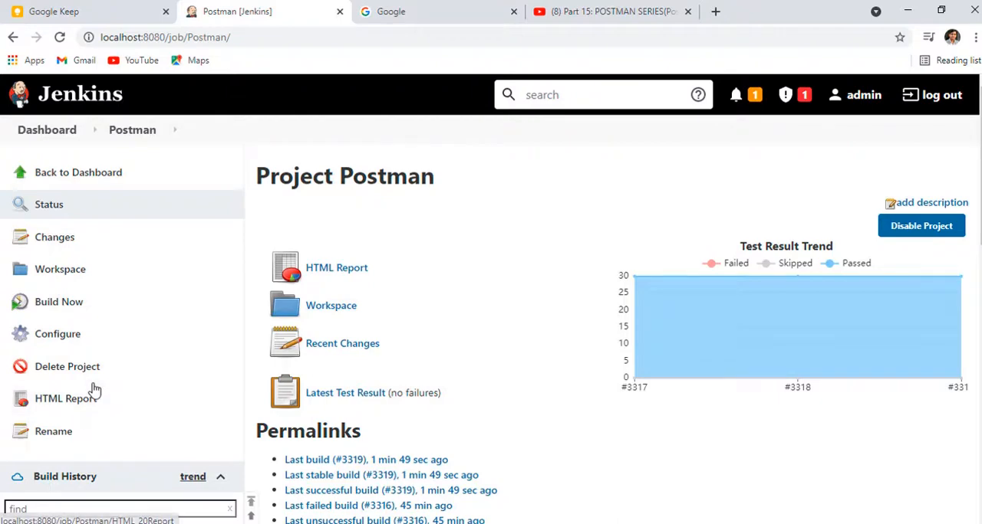
pyautogui.scroll(-4, 92, 390)
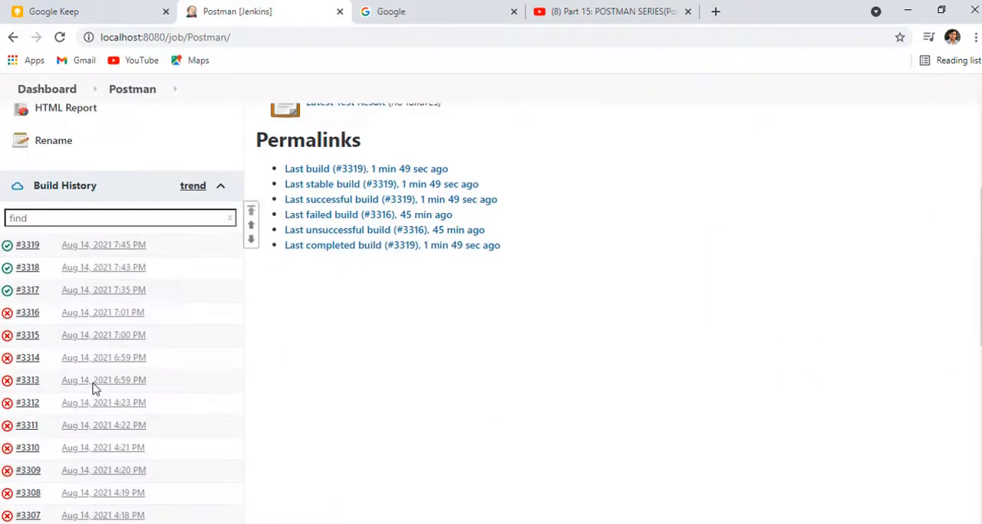
pyautogui.click(27, 245)
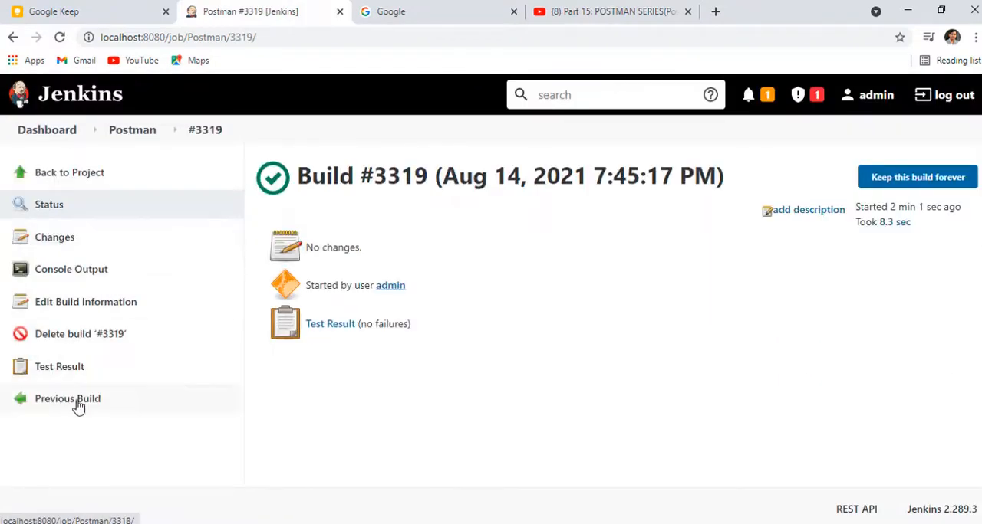
pyautogui.click(60, 368)
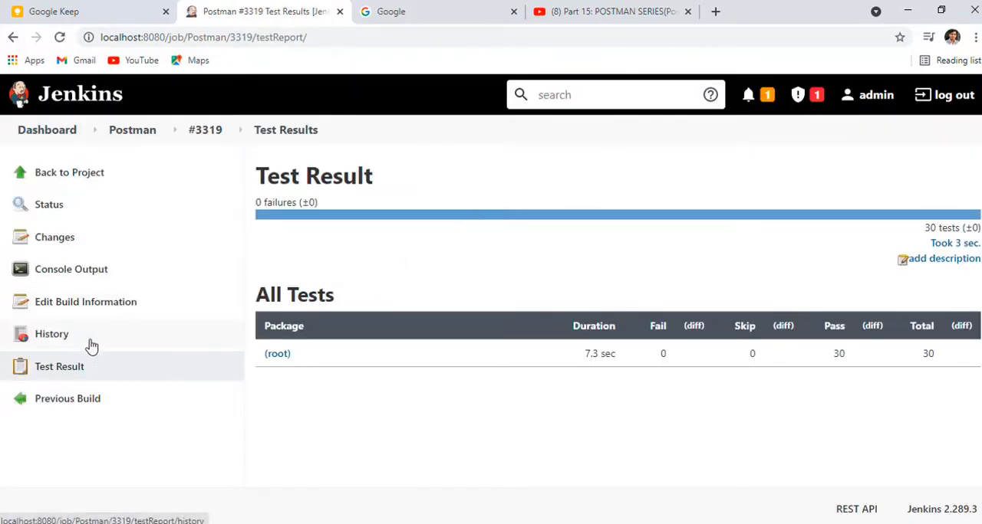
pyautogui.click(55, 345)
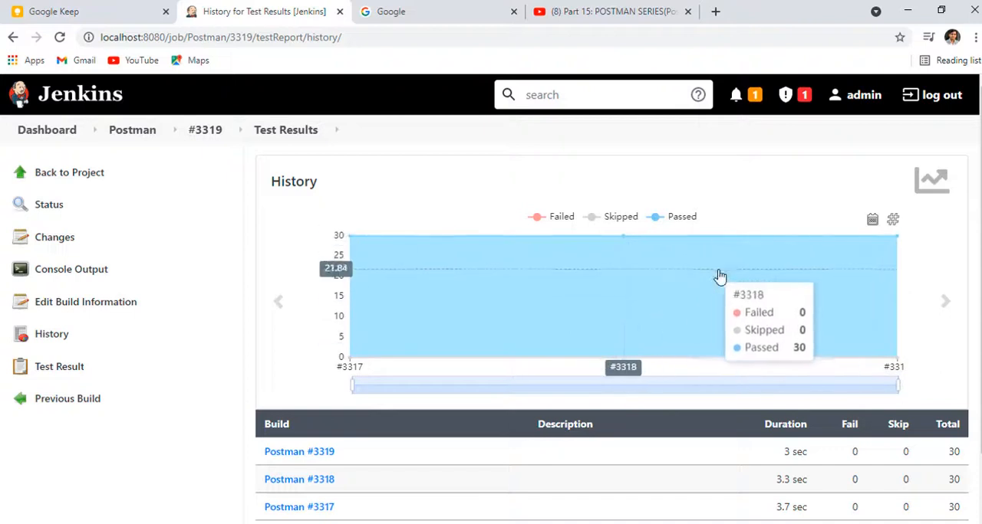
pyautogui.scroll(-1, 495, 372)
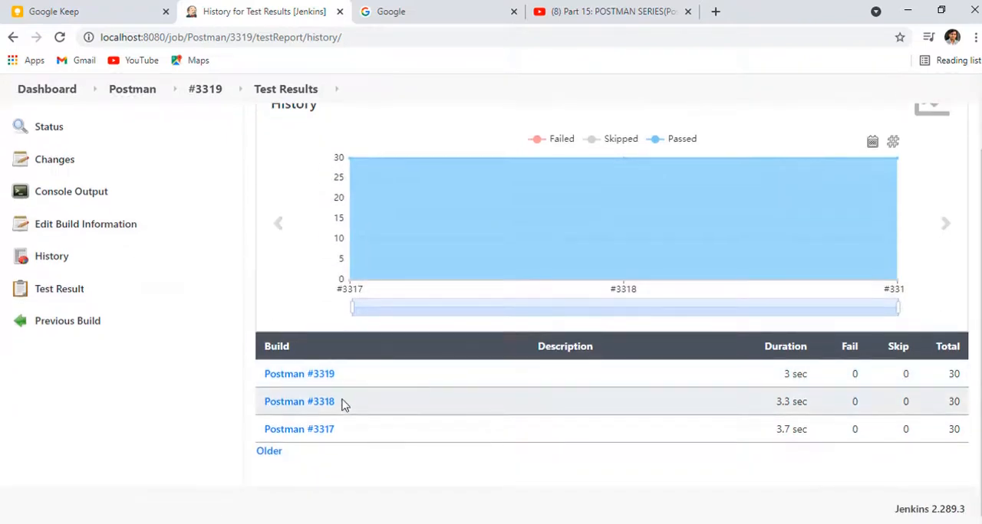
# Step: Open build #3318's results from the history and drill down through (root) and UserDetails to the "City name should be matched" test
pyautogui.click(311, 402)
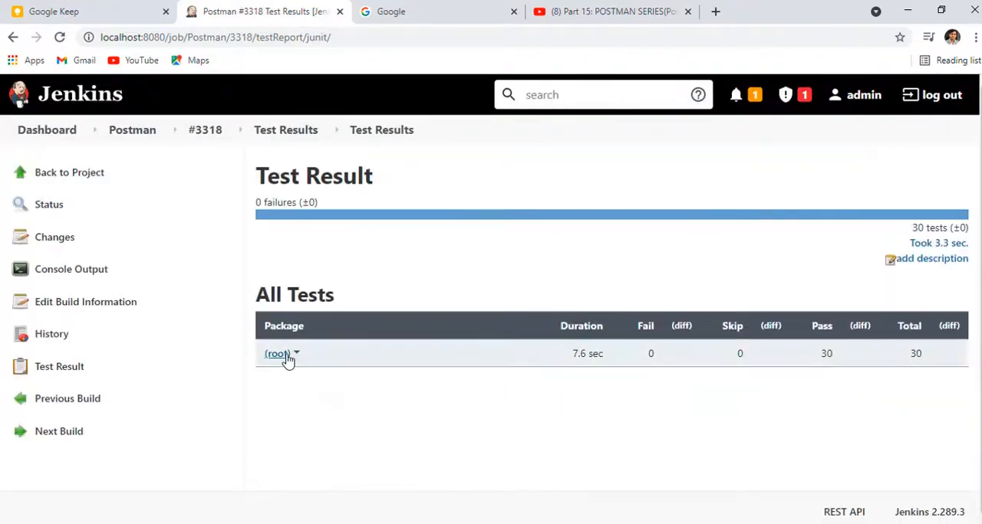
pyautogui.click(284, 356)
pyautogui.click(290, 355)
pyautogui.click(299, 381)
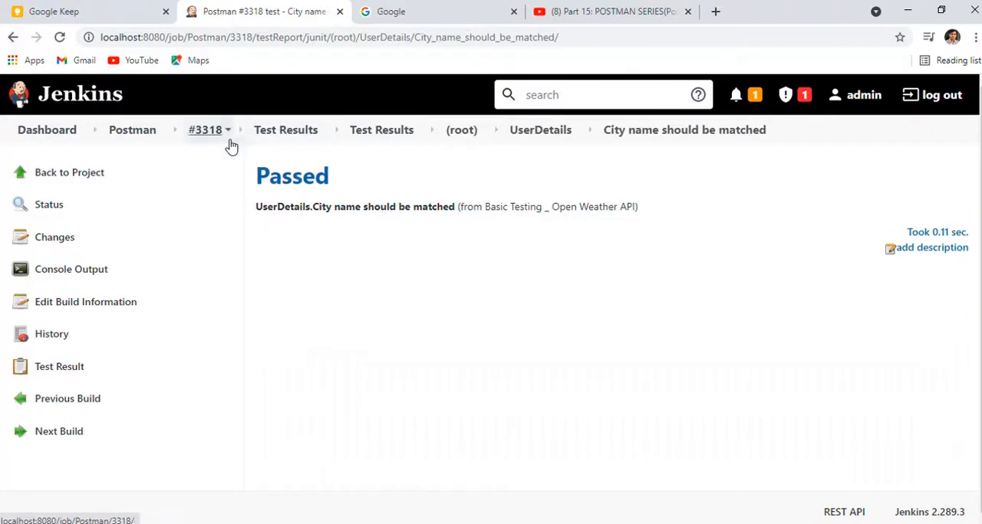
# Step: Reopen the HTML Report from the Postman project, review its summary and switch the report to the dark theme
pyautogui.click(144, 135)
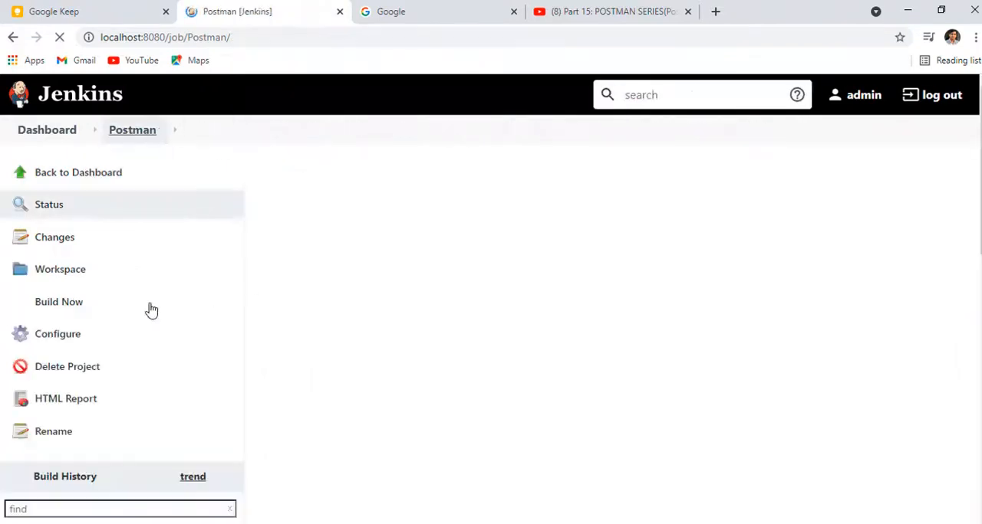
pyautogui.click(44, 401)
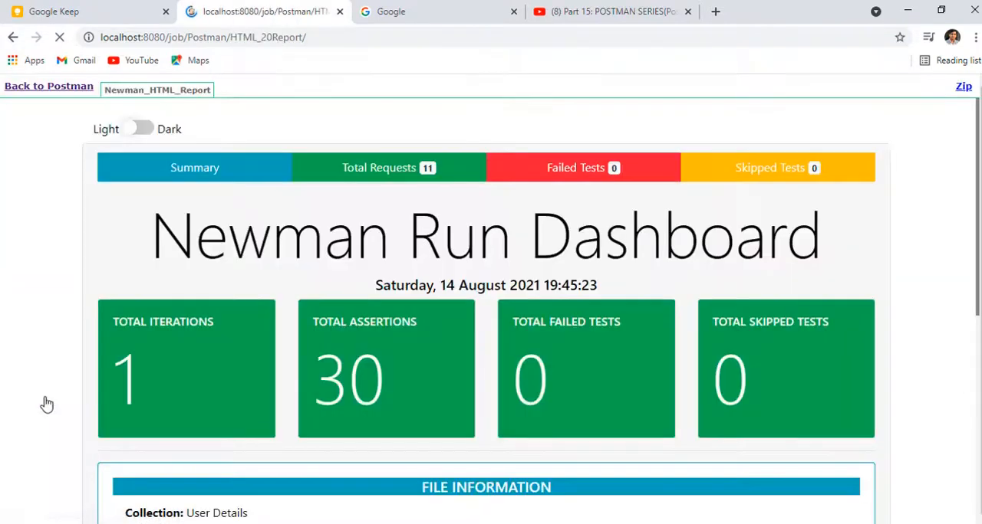
pyautogui.scroll(-5, 238, 323)
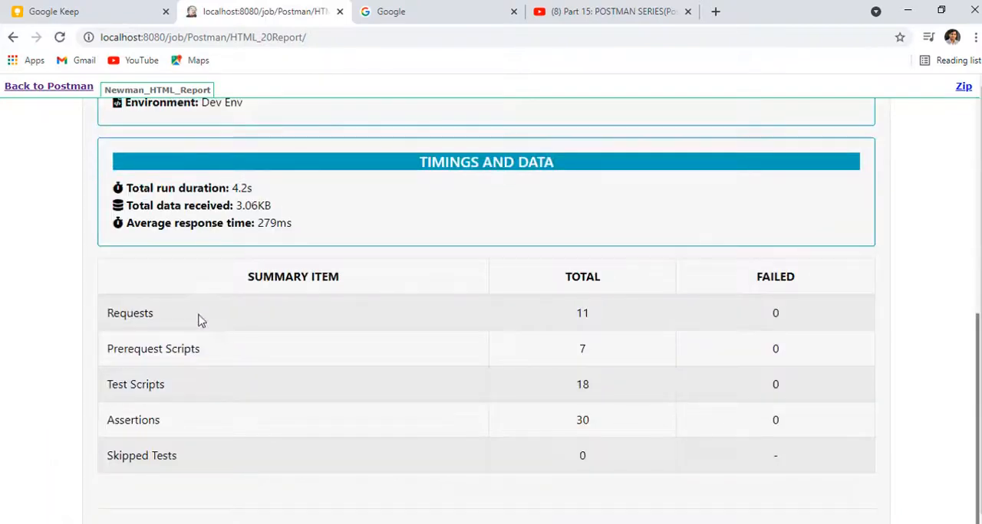
pyautogui.scroll(5, 197, 320)
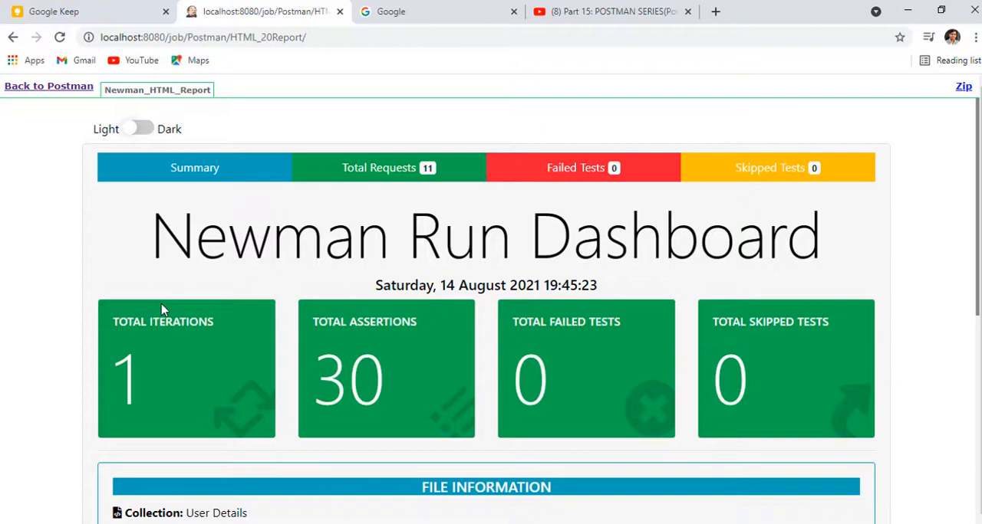
pyautogui.click(139, 128)
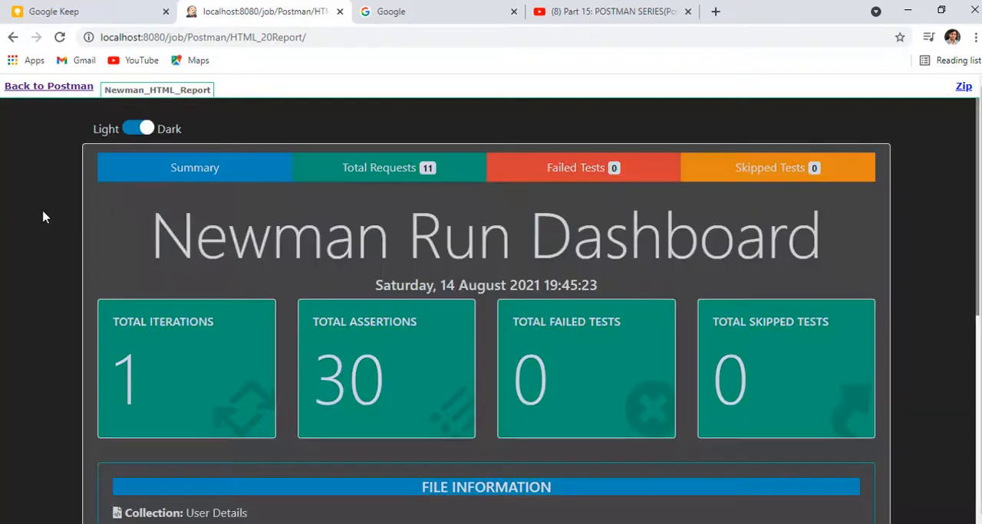